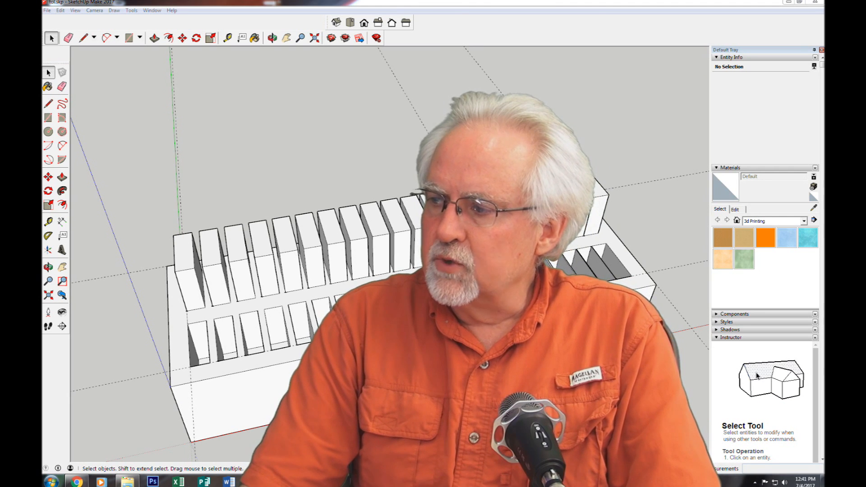
{"action": "middle_click_drag", "start_coordinate": [389, 143], "coordinate": [390, 190]}
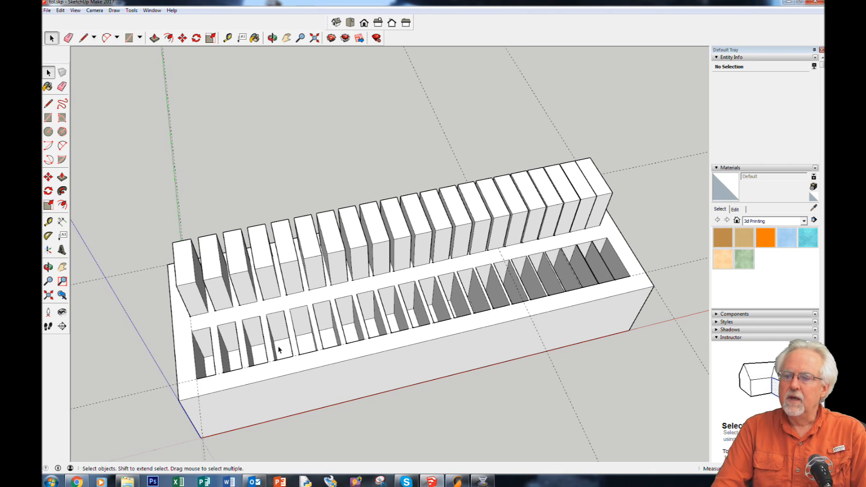
{"action": "middle_click_drag", "start_coordinate": [633, 363], "coordinate": [434, 363]}
{"action": "key", "text": "space"}
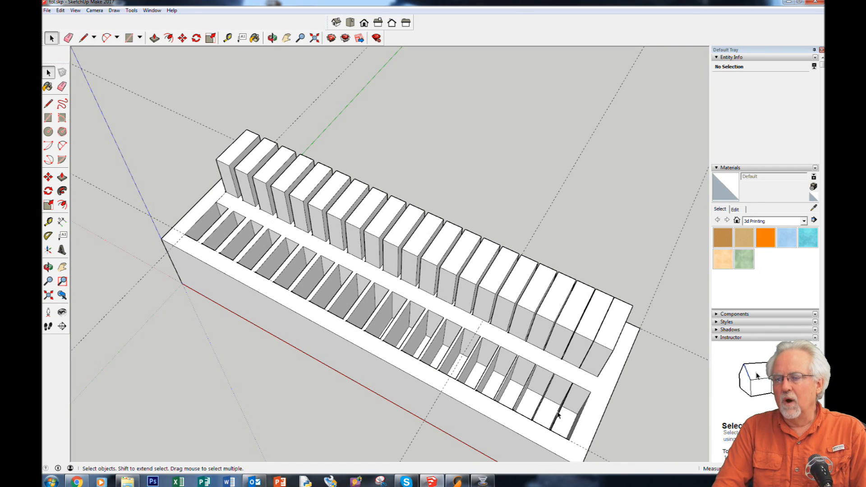
{"action": "middle_click_drag", "start_coordinate": [607, 441], "coordinate": [671, 271]}
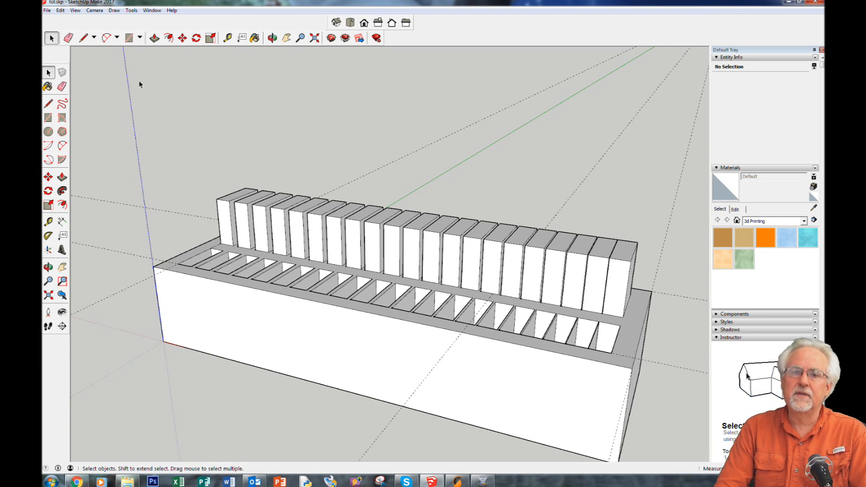
Start a new model and delete the default human figure standing near the origin.
{"action": "left_click", "coordinate": [47, 9]}
{"action": "left_click", "coordinate": [58, 20]}
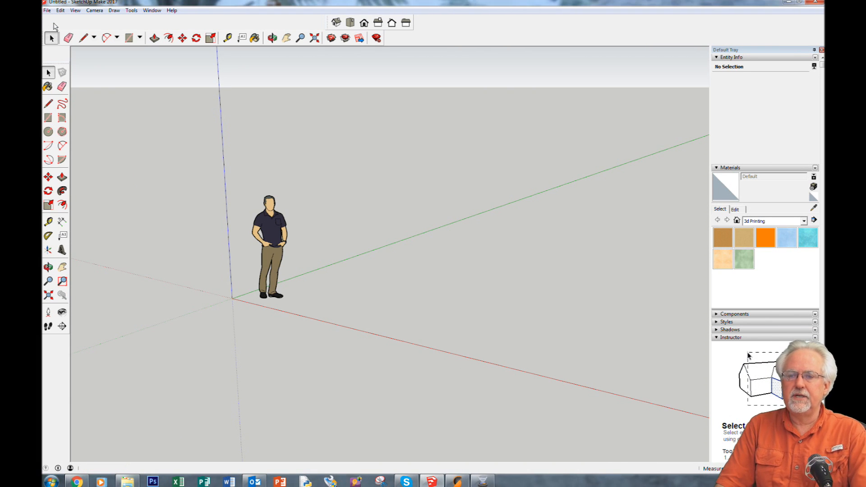
{"action": "left_click", "coordinate": [280, 233]}
{"action": "key", "text": "Delete"}
{"action": "scroll", "coordinate": [254, 263], "scroll_direction": "up", "scroll_amount": 2}
{"action": "scroll", "coordinate": [251, 269], "scroll_direction": "up", "scroll_amount": 3}
{"action": "left_click", "coordinate": [286, 38]}
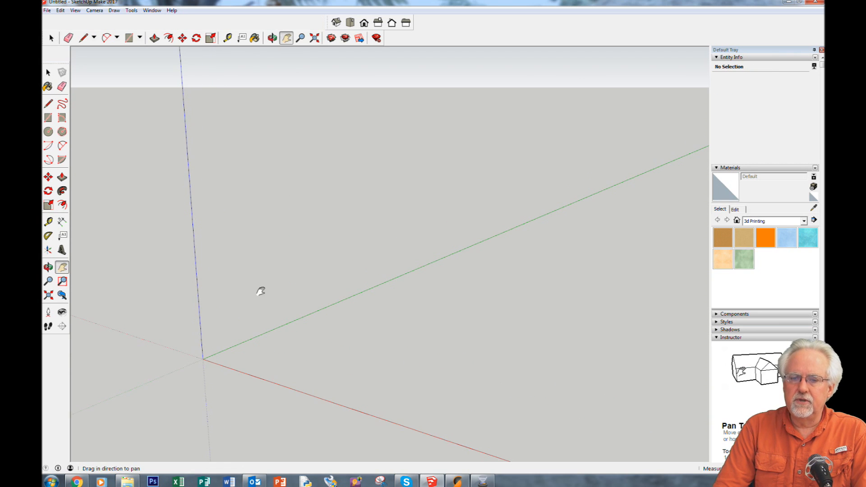
{"action": "mouse_move", "coordinate": [205, 353]}
{"action": "left_mouse_down"}
{"action": "mouse_move", "coordinate": [296, 280]}
{"action": "mouse_move", "coordinate": [257, 395]}
{"action": "mouse_move", "coordinate": [276, 409]}
{"action": "mouse_move", "coordinate": [288, 269]}
{"action": "mouse_move", "coordinate": [277, 262]}
{"action": "mouse_move", "coordinate": [277, 239]}
{"action": "mouse_move", "coordinate": [280, 361]}
{"action": "mouse_move", "coordinate": [233, 344]}
{"action": "mouse_move", "coordinate": [305, 361]}
{"action": "left_mouse_up"}
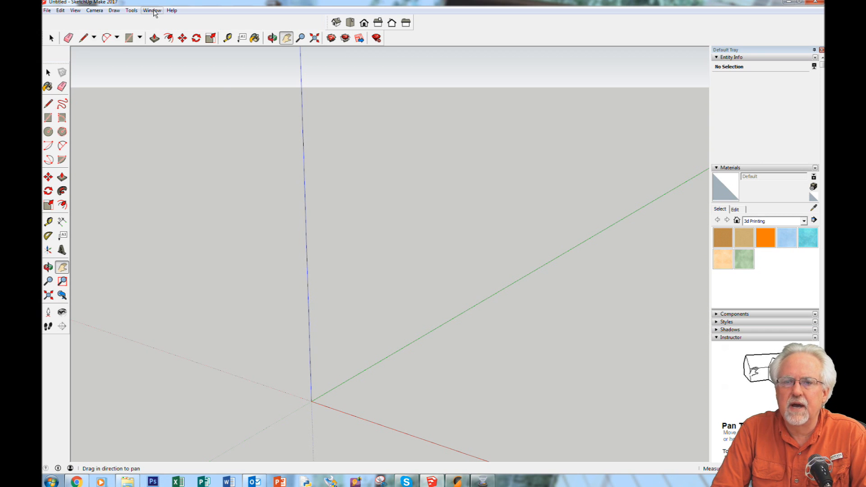
Set the model's length precision to 0.0mm and enable length snapping with an increment of .1 mm.
{"action": "left_click", "coordinate": [153, 10]}
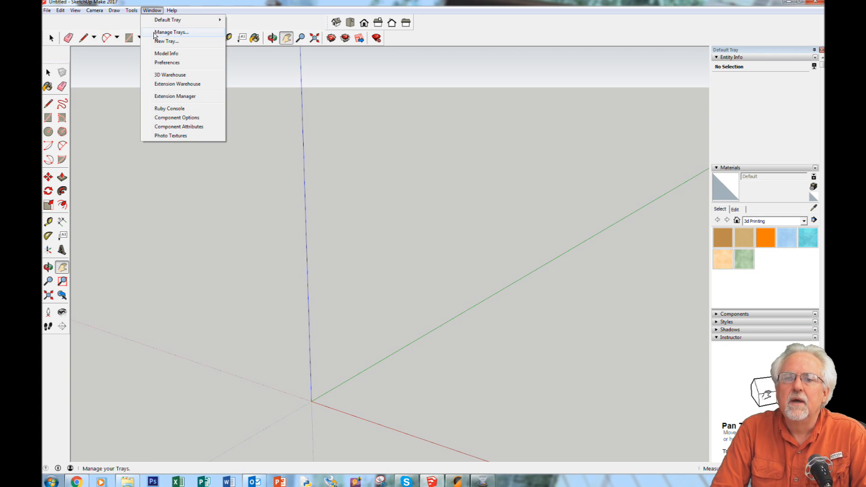
{"action": "left_click", "coordinate": [166, 54]}
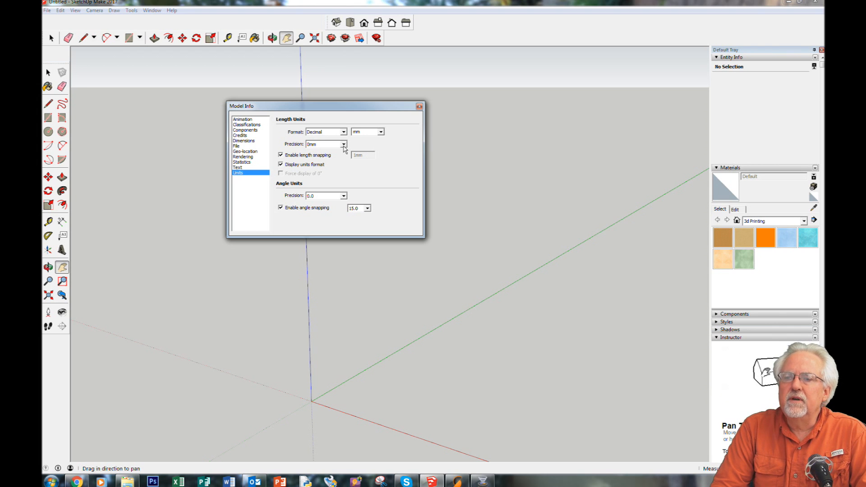
{"action": "left_click", "coordinate": [344, 145]}
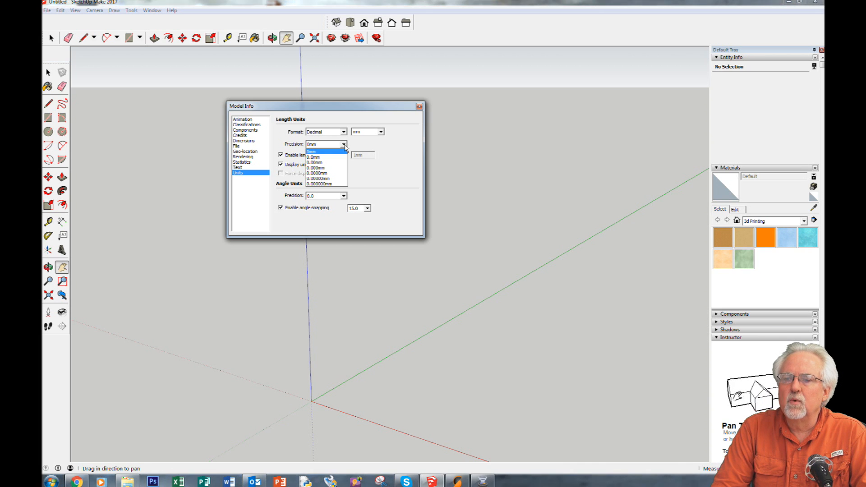
{"action": "left_click", "coordinate": [345, 157]}
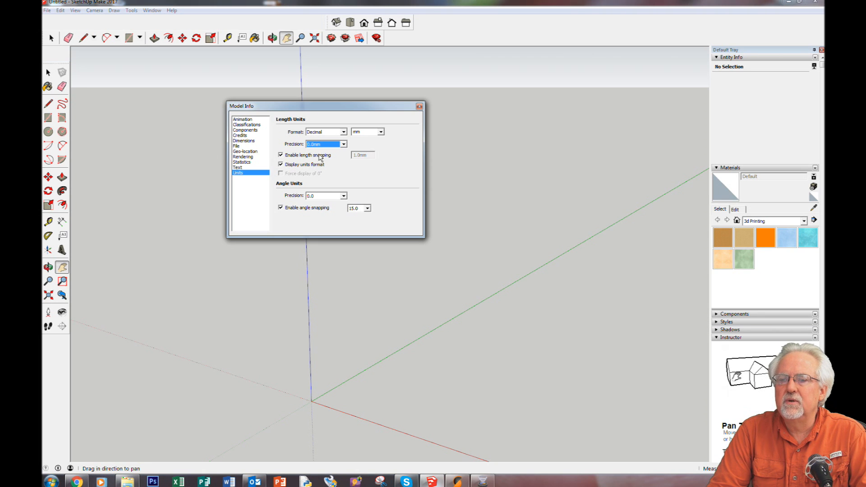
{"action": "left_click", "coordinate": [281, 155]}
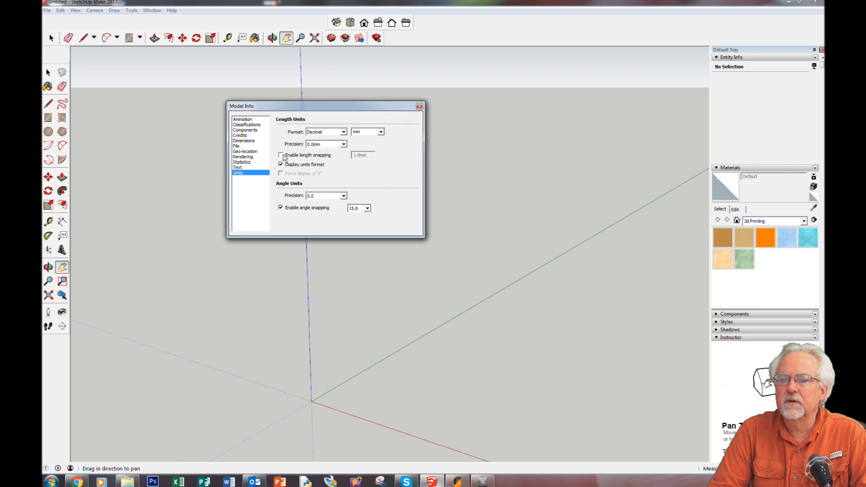
{"action": "left_click", "coordinate": [281, 155]}
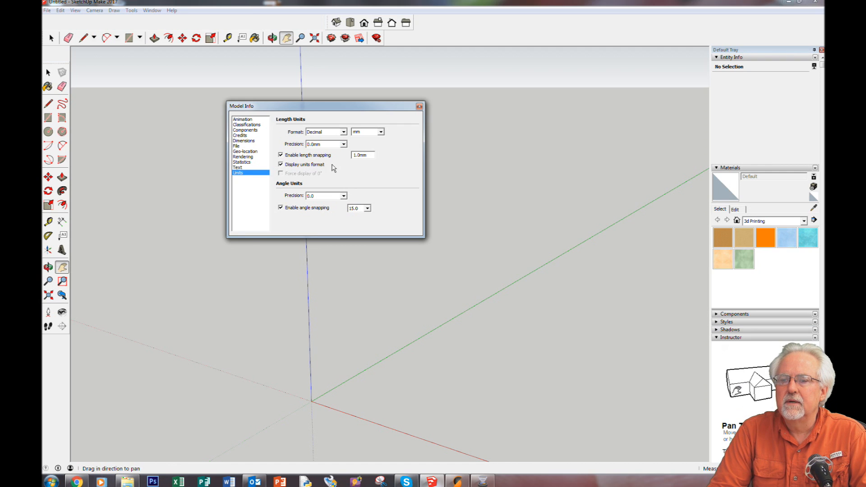
{"action": "left_click_drag", "start_coordinate": [371, 155], "coordinate": [339, 153]}
{"action": "type", "text": ".1"}
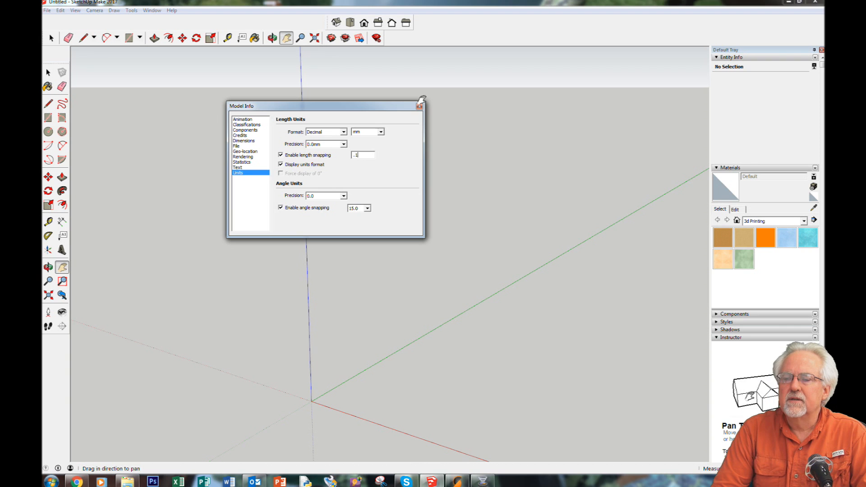
{"action": "left_click", "coordinate": [419, 107]}
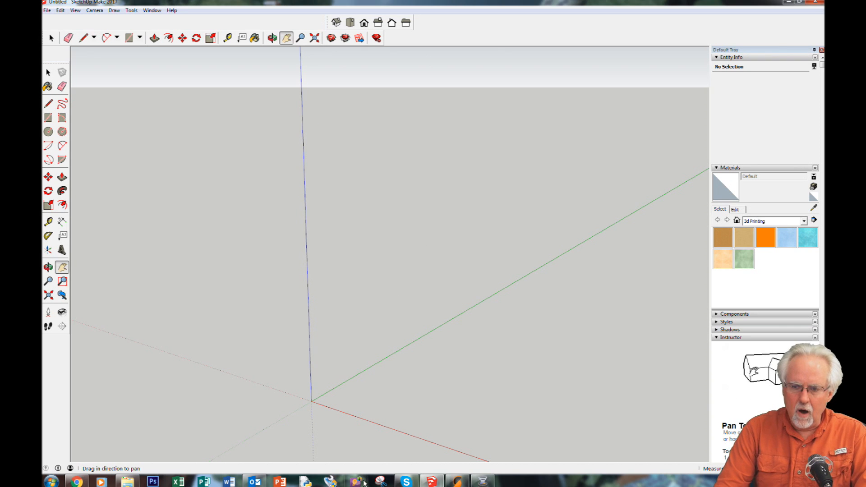
Draw a ground-plane rectangle of 6120 mm² from the origin, with its long side along the red axis.
{"action": "left_click_drag", "start_coordinate": [313, 356], "coordinate": [280, 347]}
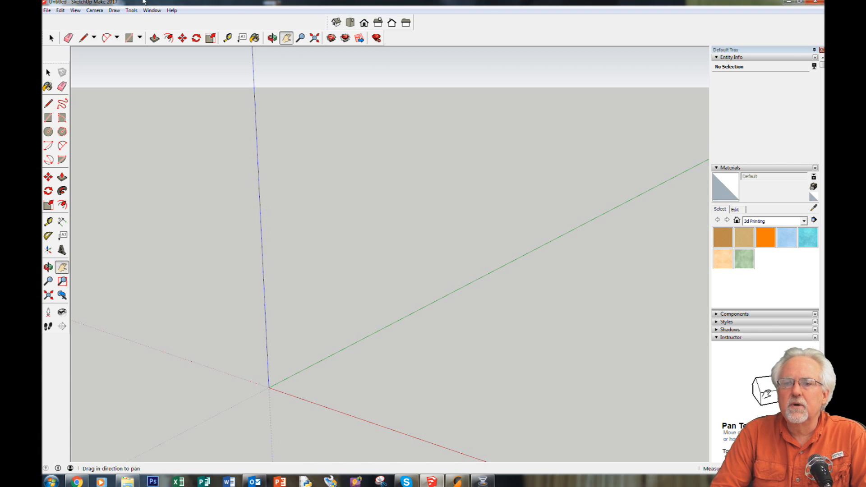
{"action": "left_click", "coordinate": [154, 38]}
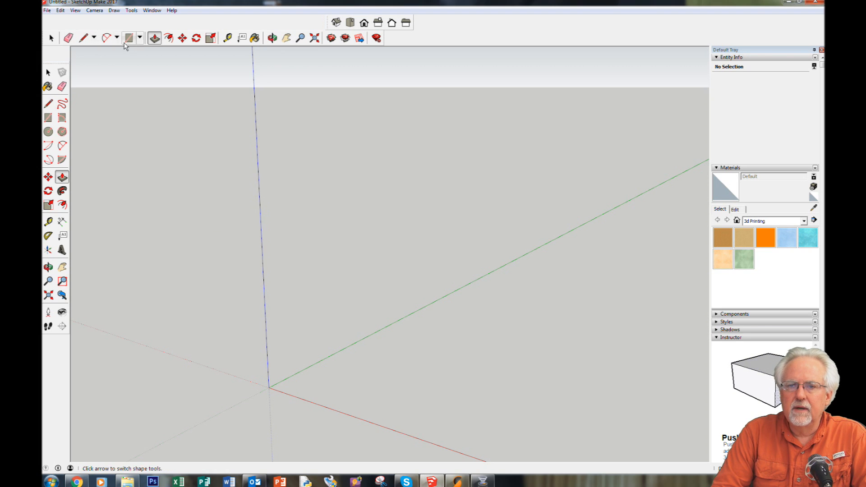
{"action": "left_click", "coordinate": [130, 40]}
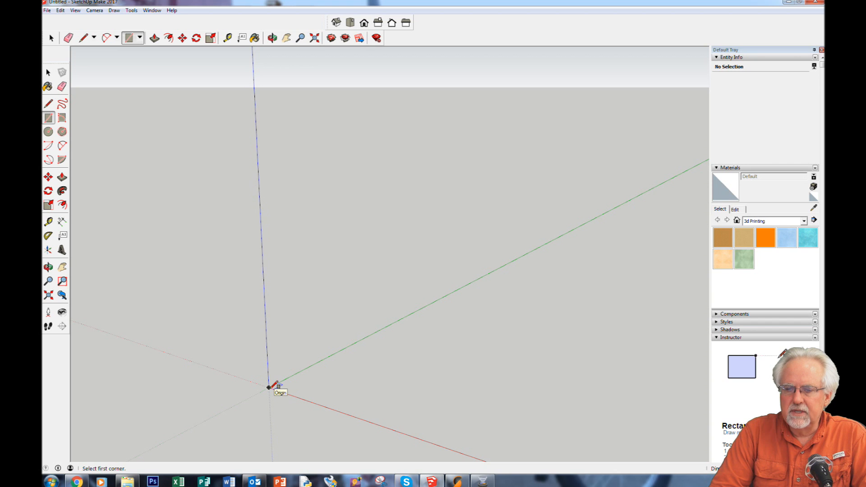
{"action": "left_click", "coordinate": [269, 387]}
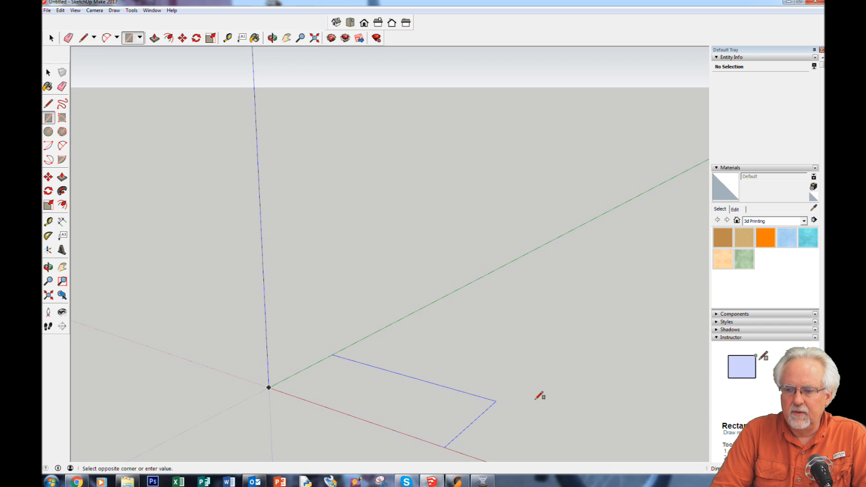
{"action": "key", "text": "Return"}
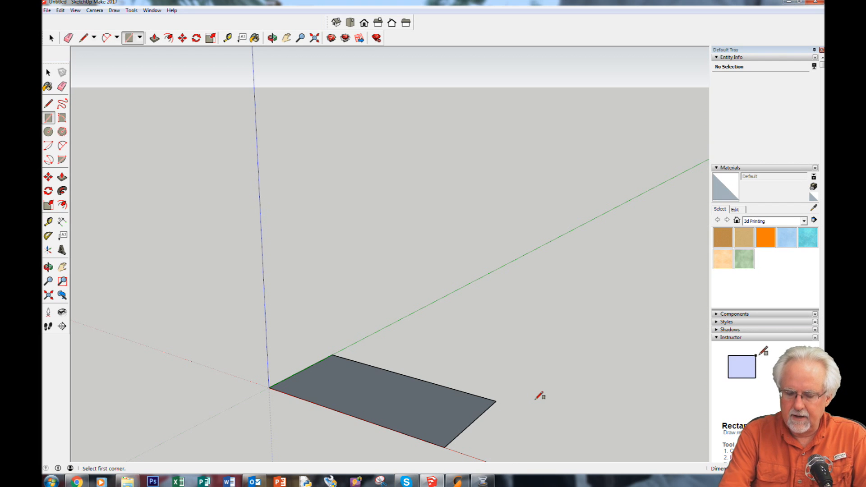
{"action": "key", "text": "Return"}
Extrude the rectangle upward into a solid rectangular block with Push/Pull.
{"action": "scroll", "coordinate": [540, 396], "scroll_direction": "down", "scroll_amount": 5}
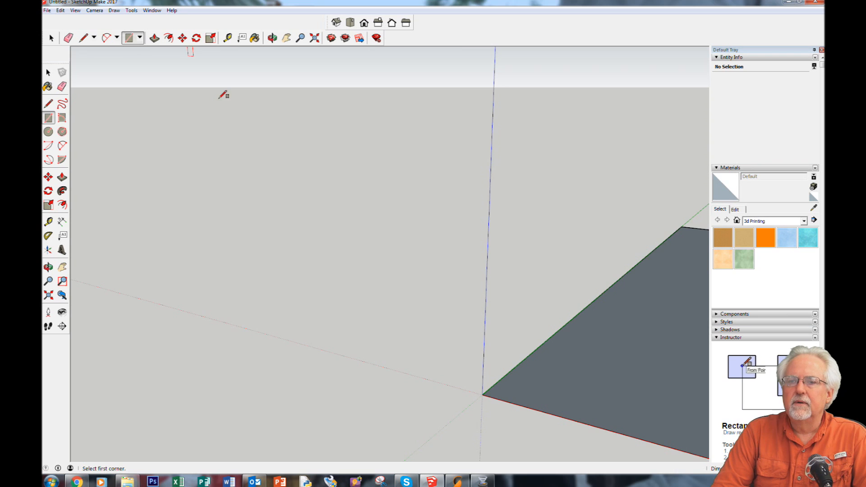
{"action": "scroll", "coordinate": [576, 237], "scroll_direction": "down", "scroll_amount": 2}
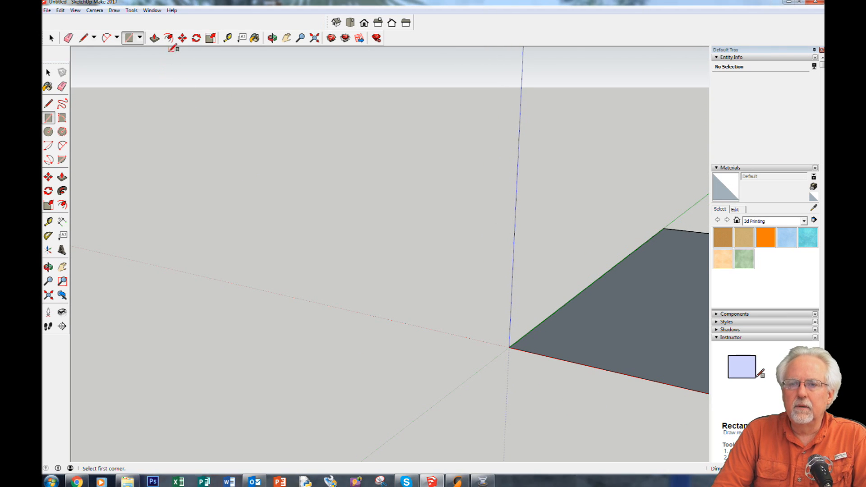
{"action": "scroll", "coordinate": [455, 205], "scroll_direction": "down", "scroll_amount": 1}
{"action": "scroll", "coordinate": [456, 206], "scroll_direction": "down", "scroll_amount": 1}
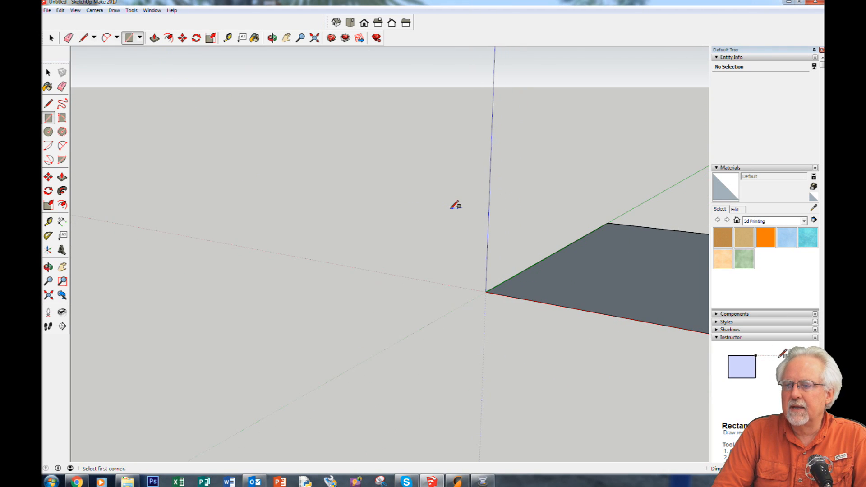
{"action": "left_click", "coordinate": [284, 41]}
{"action": "left_click_drag", "start_coordinate": [651, 283], "coordinate": [382, 317]}
{"action": "left_click_drag", "start_coordinate": [514, 327], "coordinate": [396, 300]}
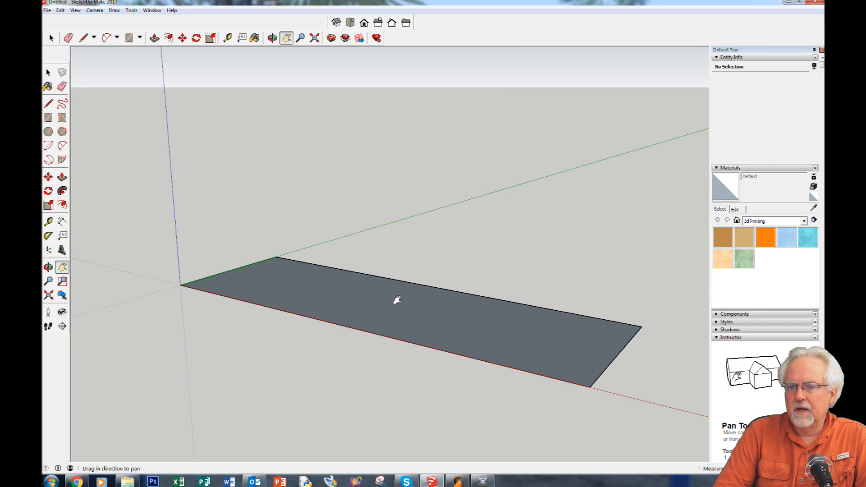
{"action": "key", "text": "o"}
{"action": "left_click_drag", "start_coordinate": [268, 312], "coordinate": [367, 400]}
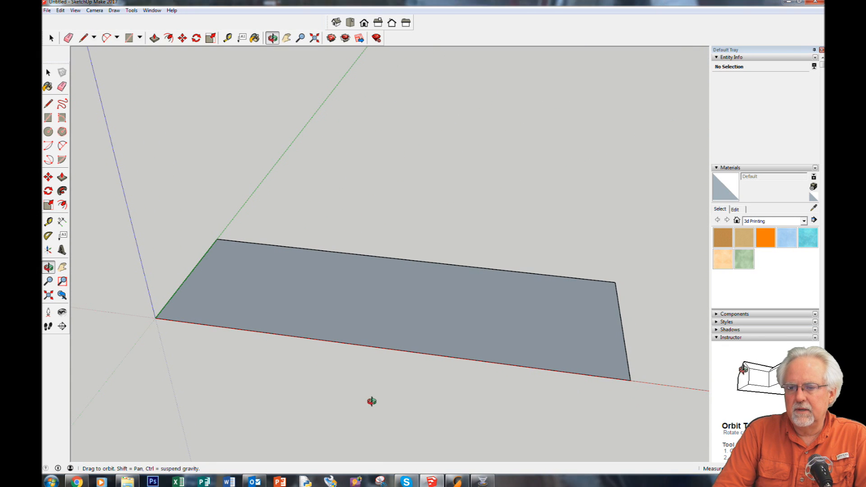
{"action": "key", "text": "h"}
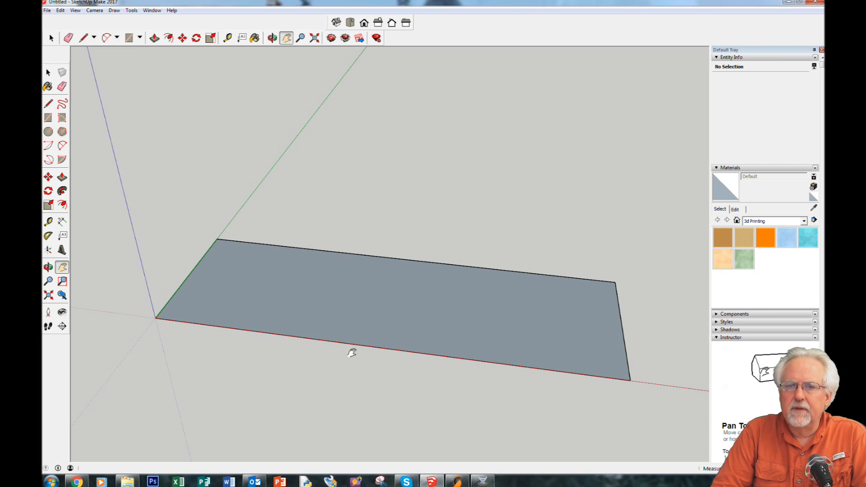
{"action": "left_click", "coordinate": [155, 38]}
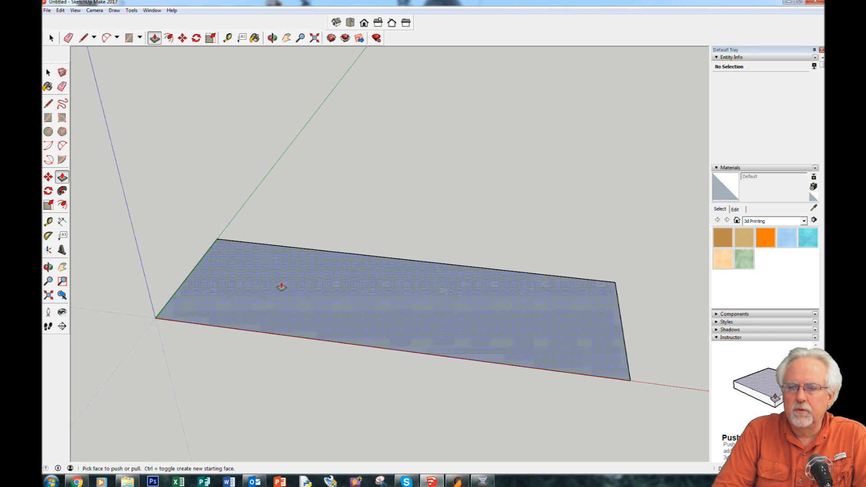
{"action": "left_click", "coordinate": [338, 315]}
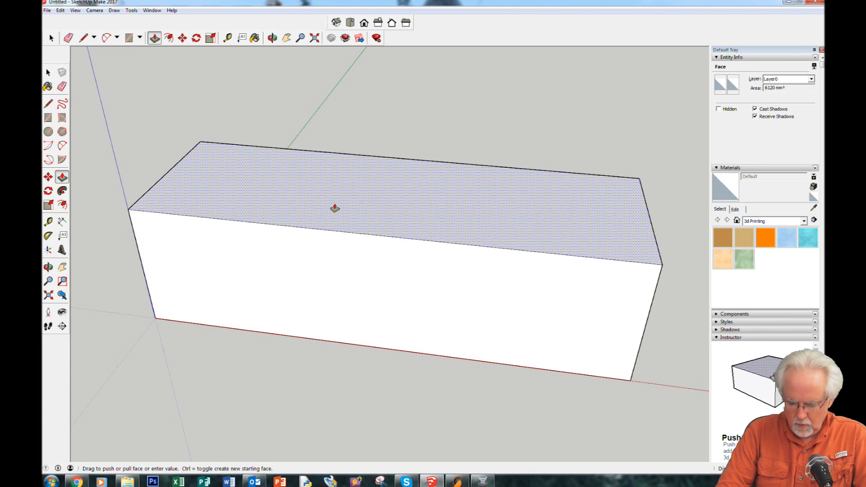
{"action": "left_click", "coordinate": [335, 208]}
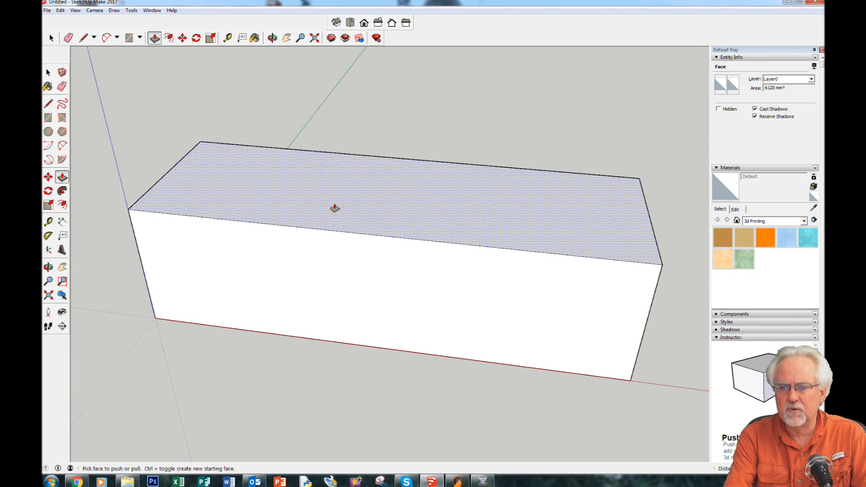
{"action": "left_click", "coordinate": [335, 208]}
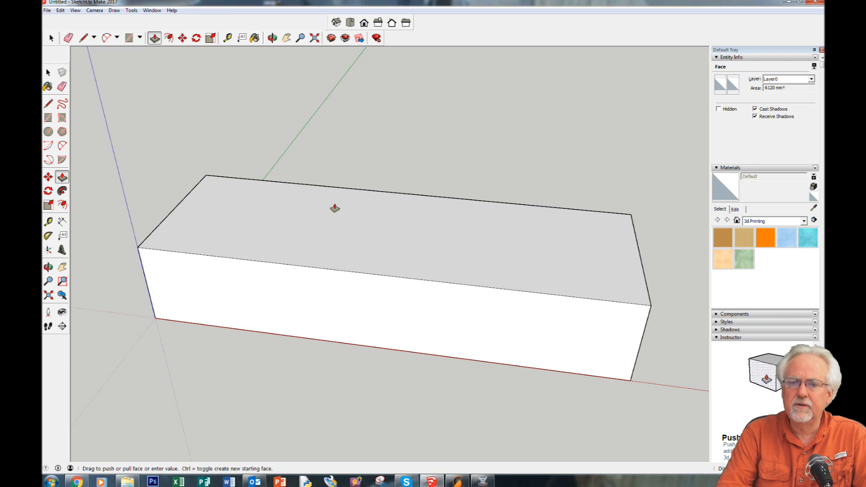
Place a Tape Measure guide line on the block's top face, parallel to the front long edge and 5 mm inside it.
{"action": "key", "text": "o"}
{"action": "left_click_drag", "start_coordinate": [106, 277], "coordinate": [157, 361]}
{"action": "key", "text": "p"}
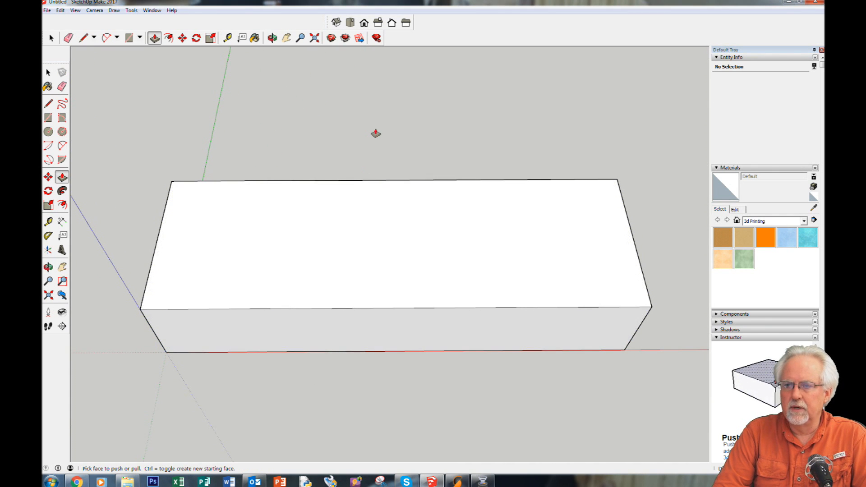
{"action": "key", "text": "o"}
{"action": "left_click_drag", "start_coordinate": [379, 108], "coordinate": [377, 186]}
{"action": "key", "text": "p"}
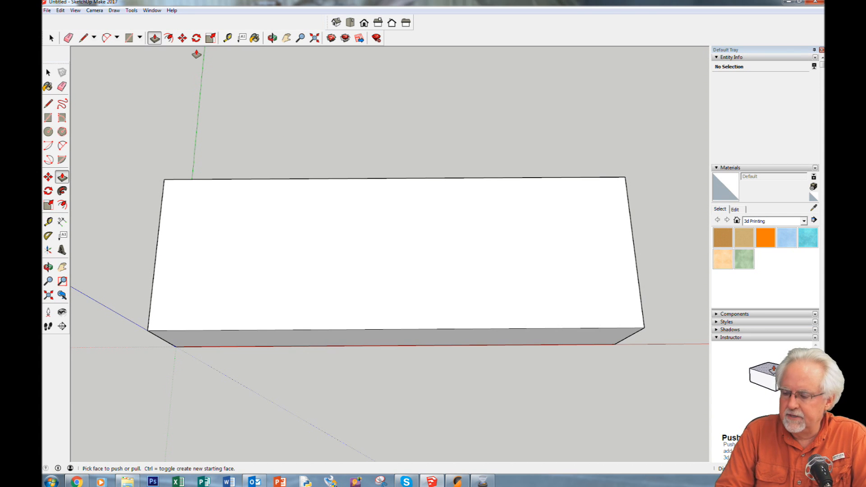
{"action": "left_click", "coordinate": [227, 39]}
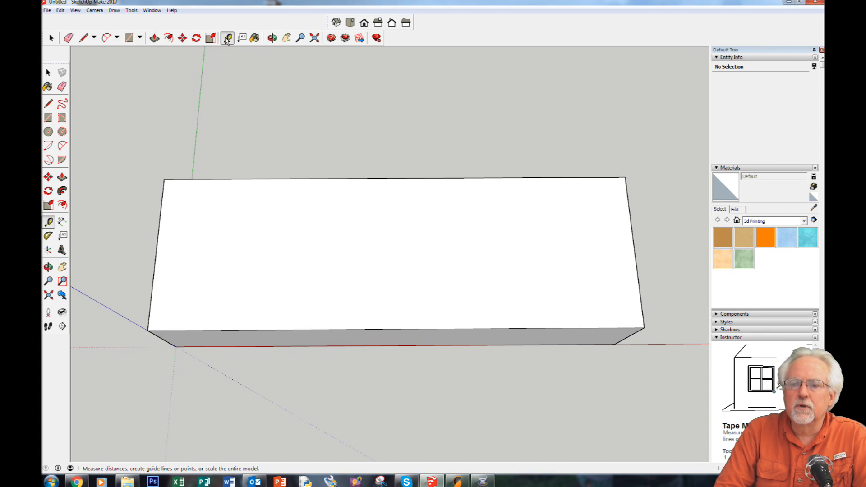
{"action": "left_click", "coordinate": [237, 329]}
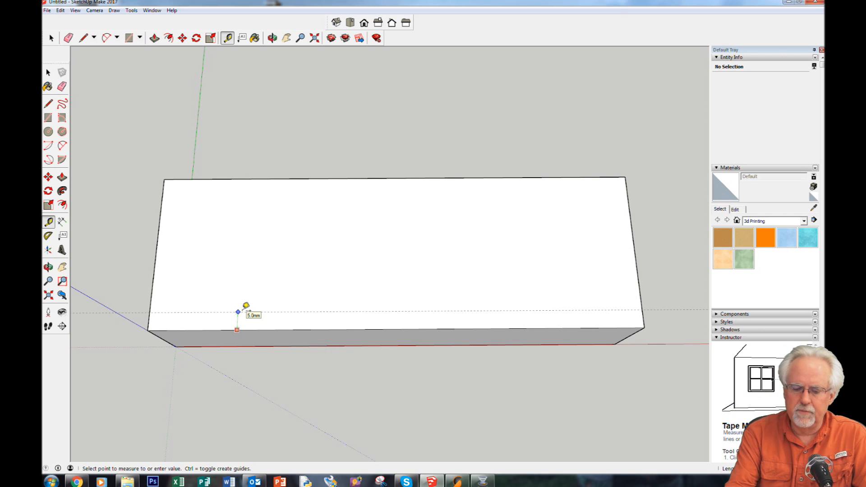
{"action": "left_click", "coordinate": [239, 312]}
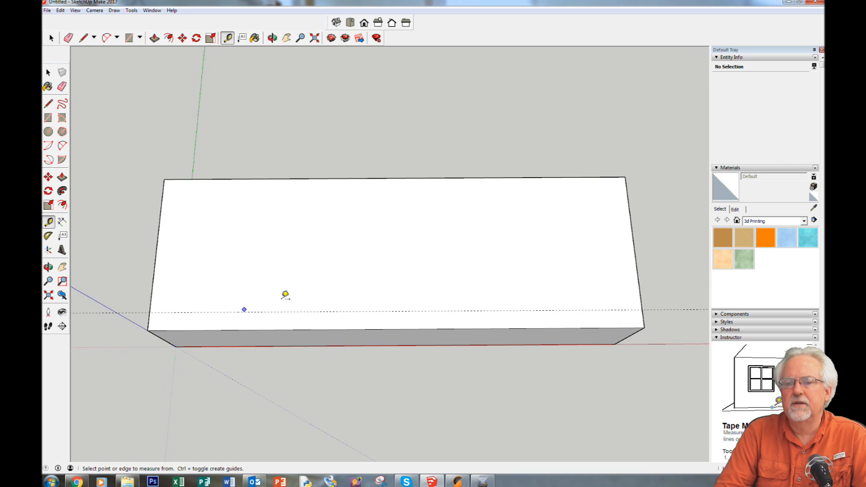
Add a second guide line on the top face, parallel to and just inside the back long edge.
{"action": "left_click", "coordinate": [244, 178]}
{"action": "left_click", "coordinate": [252, 242]}
{"action": "key", "text": "Return"}
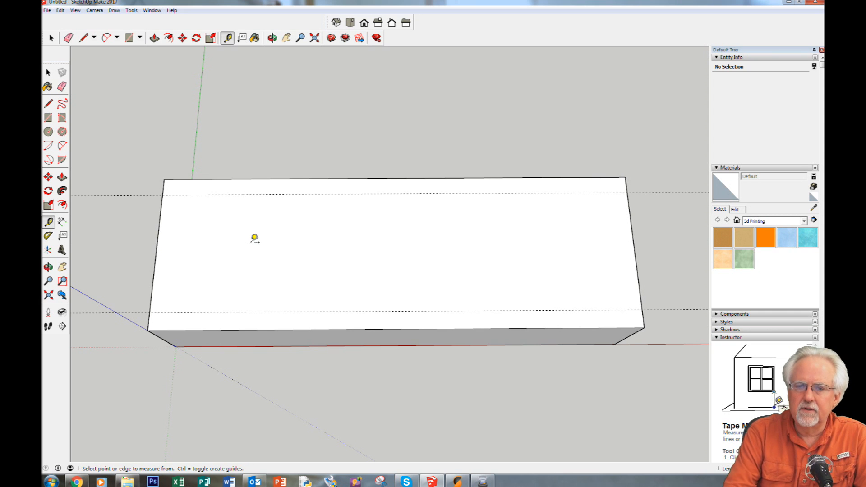
Add a Tape Measure guide line on the block's top face, parallel to and just inside the short edge nearest the origin.
{"action": "key", "text": "o"}
{"action": "left_click_drag", "start_coordinate": [198, 135], "coordinate": [207, 217]}
{"action": "key", "text": "t"}
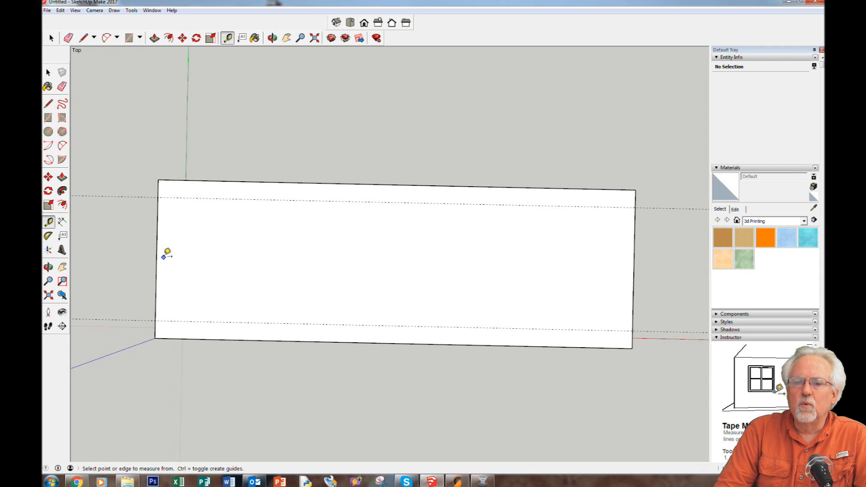
{"action": "left_click", "coordinate": [156, 258]}
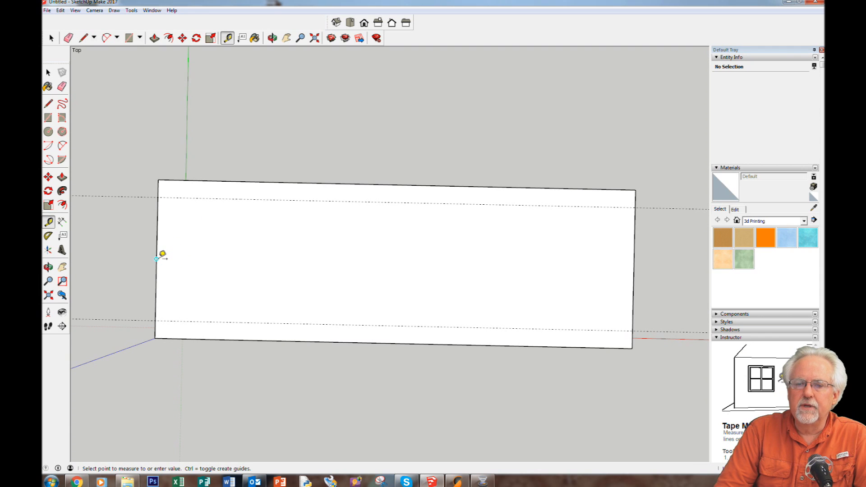
{"action": "left_click", "coordinate": [206, 260]}
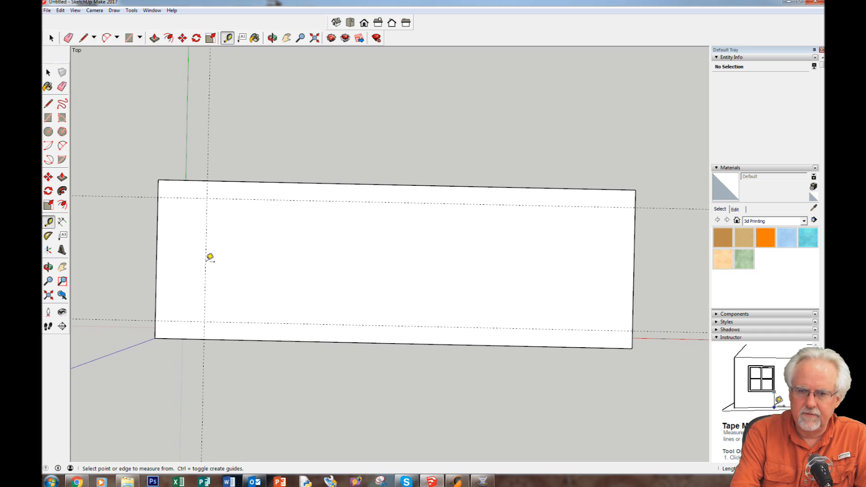
Add a matching guide line on the top face, parallel to and just inside the far short edge.
{"action": "left_click", "coordinate": [634, 273]}
{"action": "left_click", "coordinate": [604, 269]}
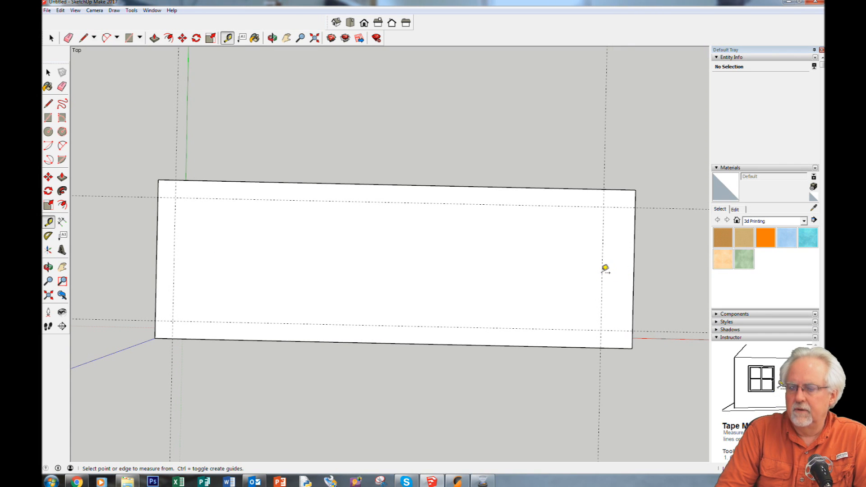
{"action": "key", "text": "Return"}
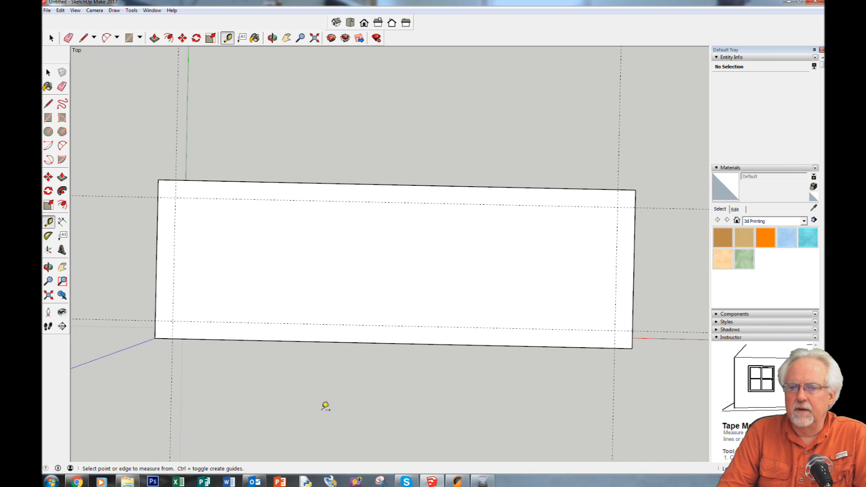
Draw a 75 mm² rectangle from the guide intersection nearest the origin, with its long side parallel to the block's short edges.
{"action": "mouse_move", "coordinate": [325, 406]}
{"action": "middle_mouse_down"}
{"action": "mouse_move", "coordinate": [434, 350]}
{"action": "mouse_move", "coordinate": [416, 305]}
{"action": "middle_mouse_up"}
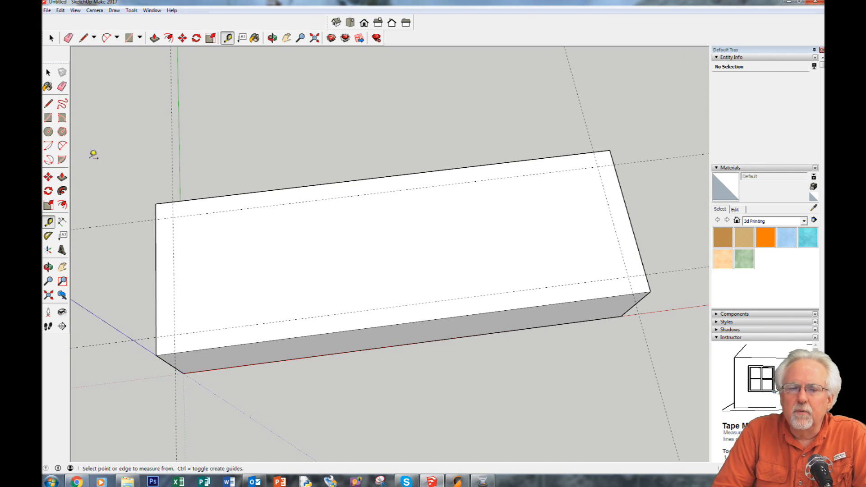
{"action": "left_click", "coordinate": [128, 38]}
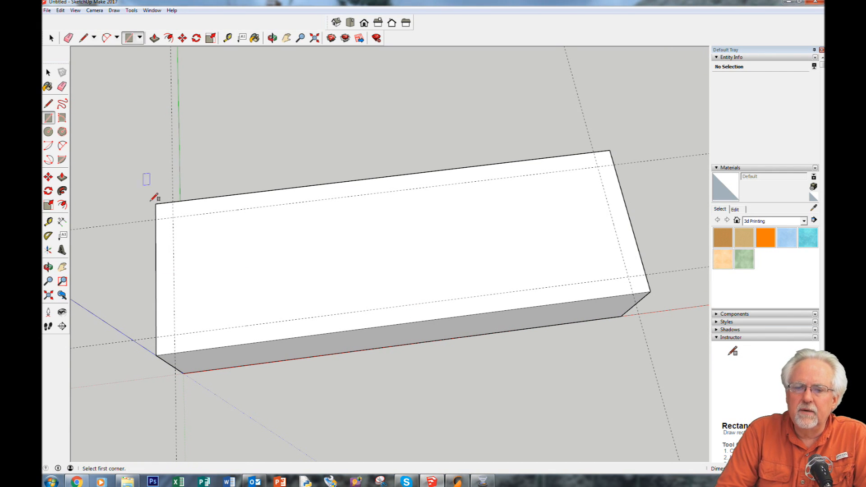
{"action": "left_click", "coordinate": [174, 334]}
{"action": "left_click", "coordinate": [197, 271]}
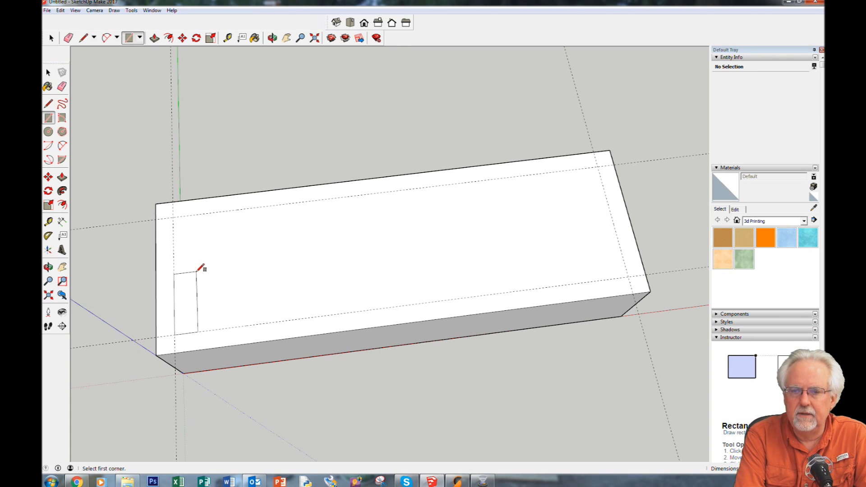
{"action": "key", "text": "Return"}
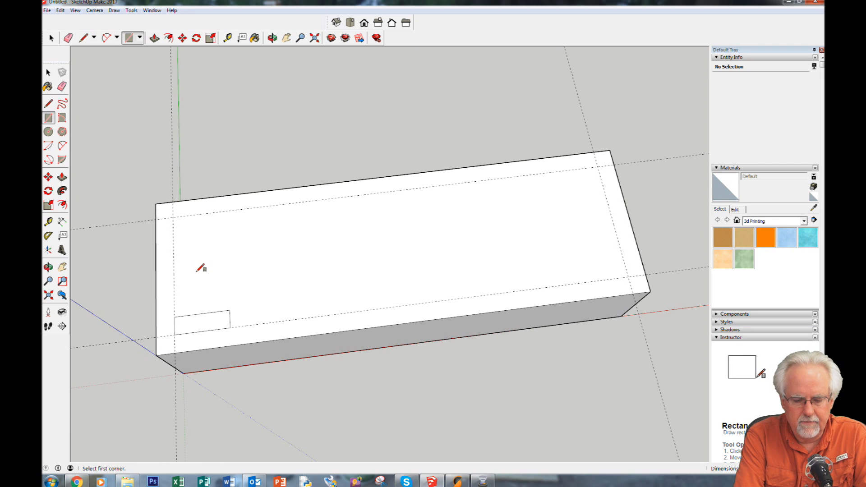
{"action": "key", "text": "ctrl+z"}
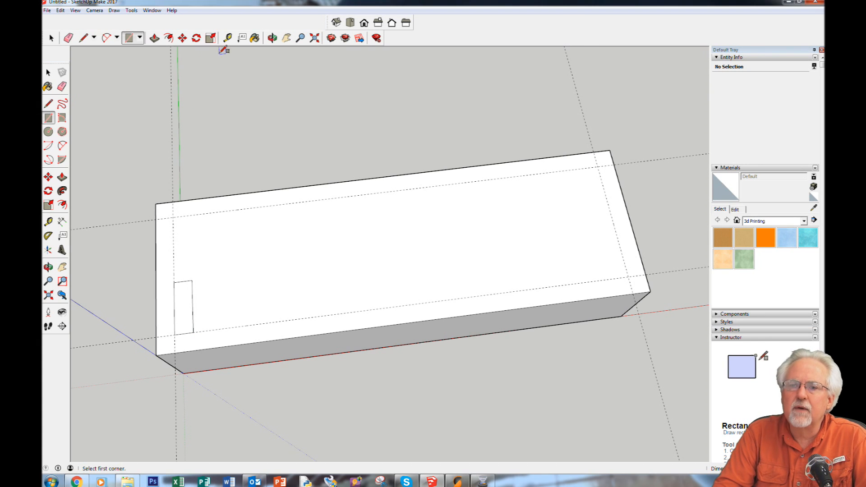
Place a guide point on the front guide line, a short gap past the rectangle's front right corner.
{"action": "left_click", "coordinate": [227, 38]}
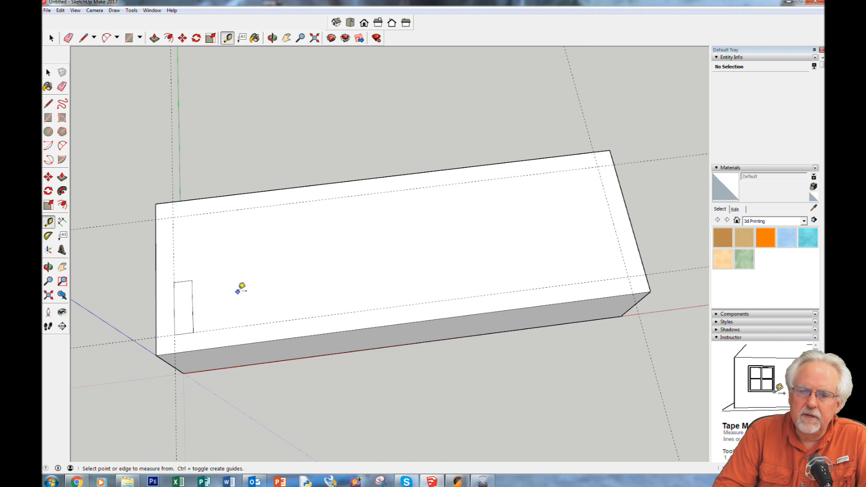
{"action": "left_click", "coordinate": [193, 334]}
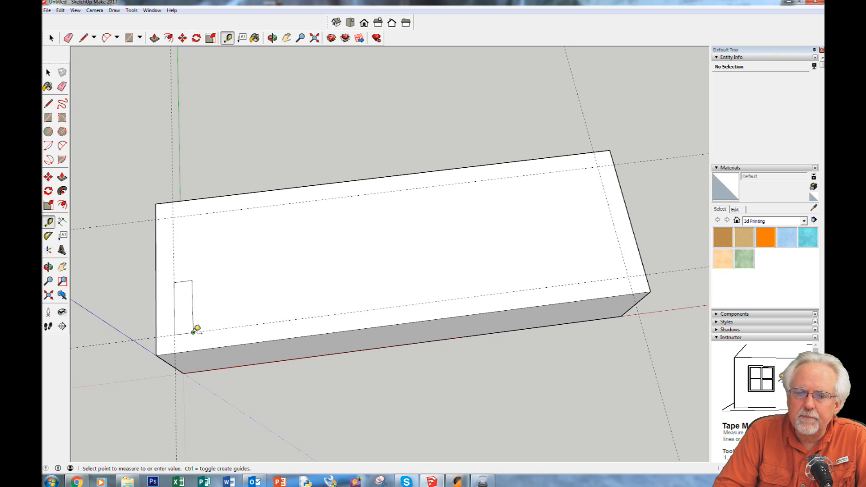
{"action": "left_click", "coordinate": [223, 329]}
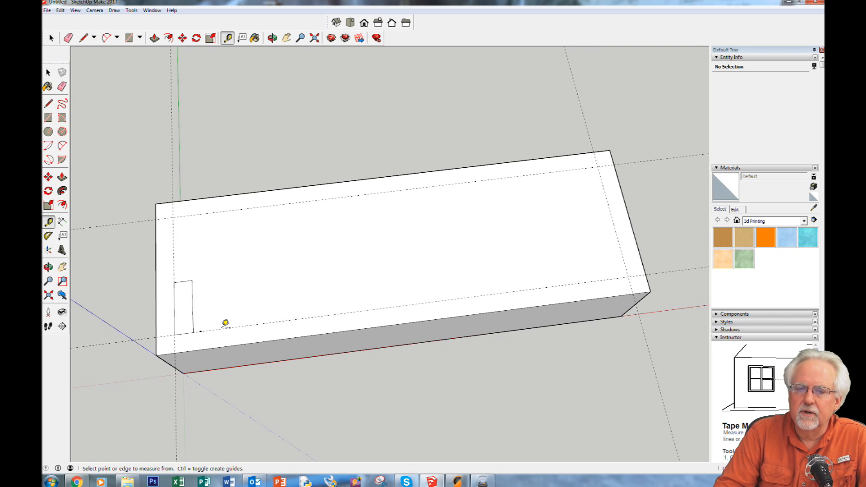
Copy the rectangle's face with Move, from its front left corner to the guide point.
{"action": "left_click", "coordinate": [53, 40]}
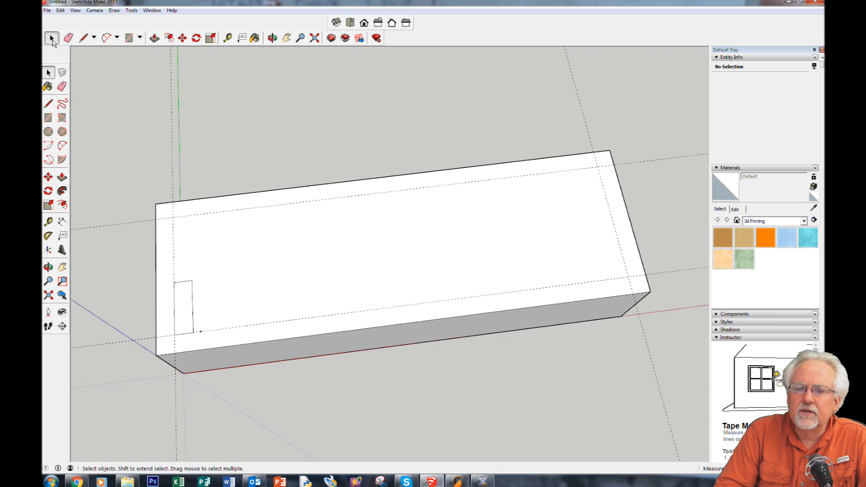
{"action": "left_click", "coordinate": [186, 315]}
{"action": "scroll", "coordinate": [177, 336], "scroll_direction": "up", "scroll_amount": 5}
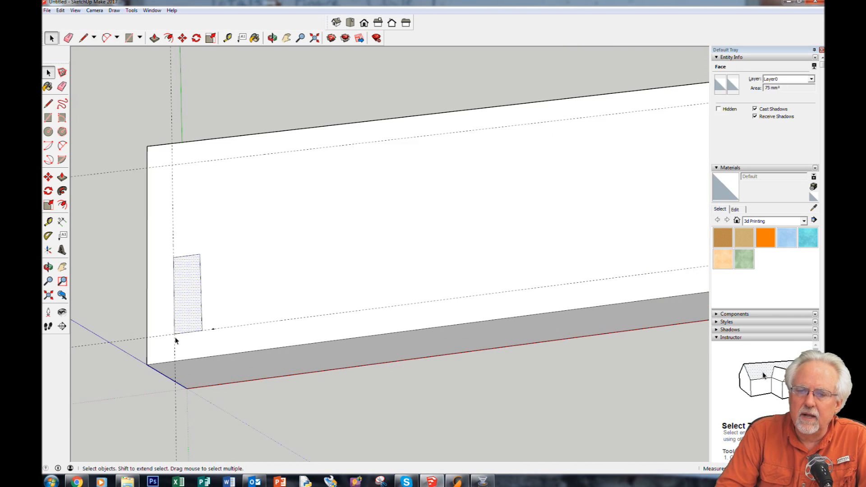
{"action": "scroll", "coordinate": [176, 341], "scroll_direction": "up", "scroll_amount": 2}
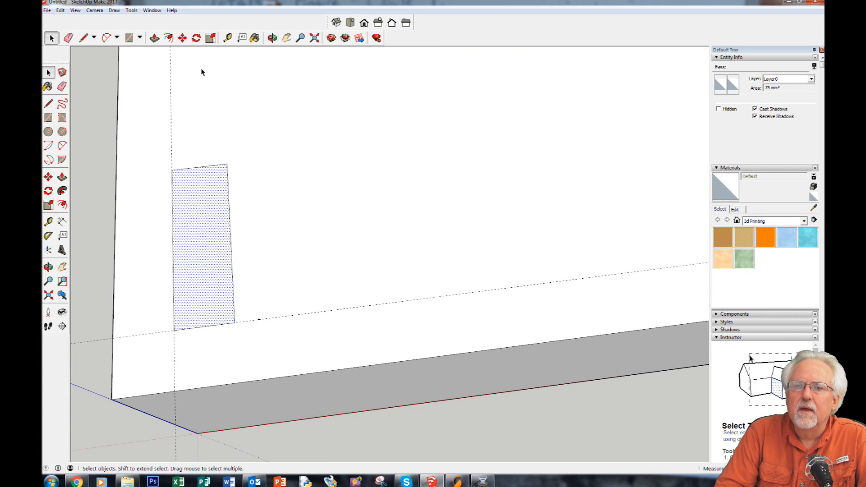
{"action": "left_click", "coordinate": [182, 38]}
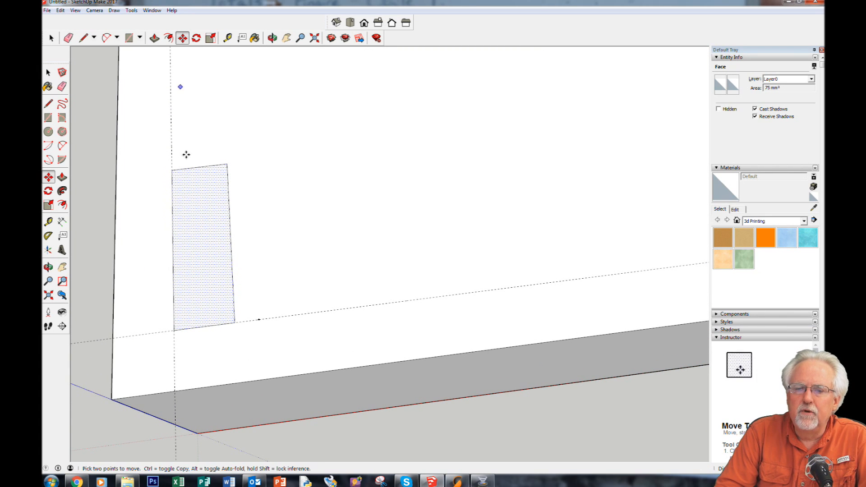
{"action": "left_click", "coordinate": [172, 329]}
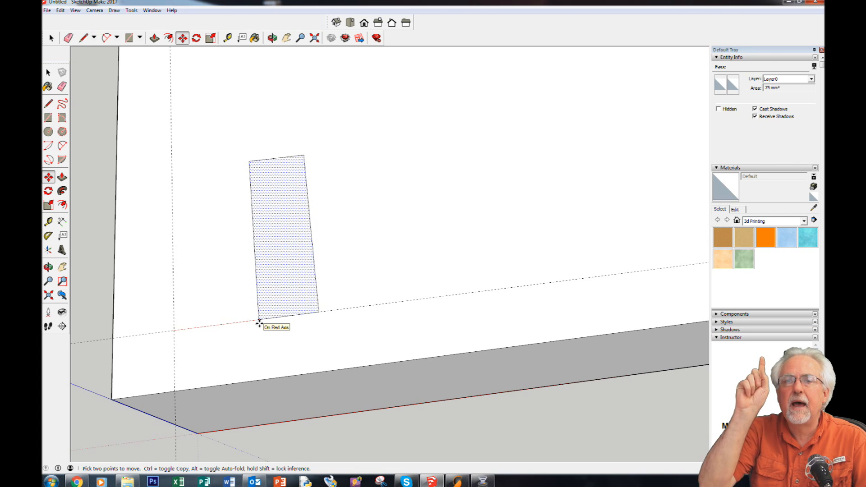
{"action": "key", "text": "ctrl"}
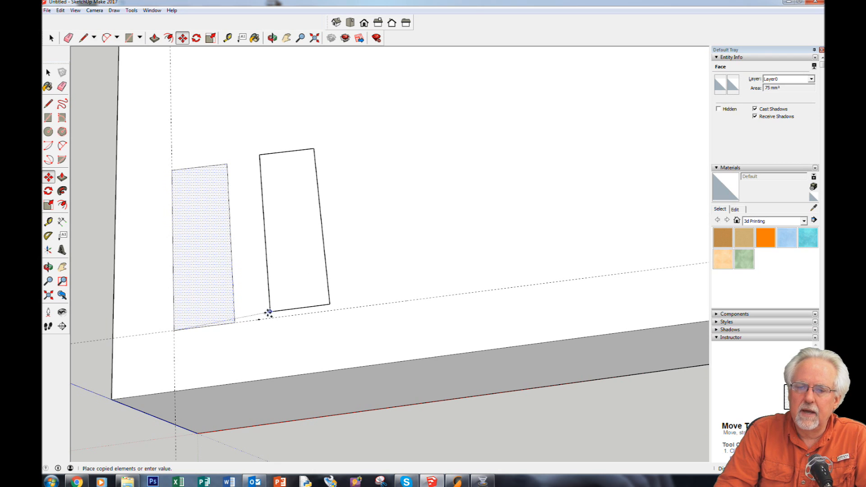
{"action": "left_click", "coordinate": [259, 320]}
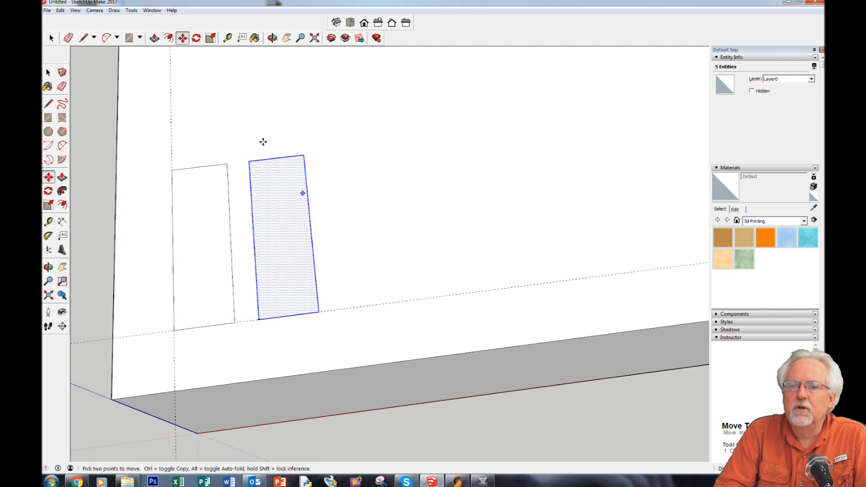
Place a guide point past the second rectangle's front right corner and copy that rectangle onto it by its front left corner.
{"action": "left_click", "coordinate": [229, 39]}
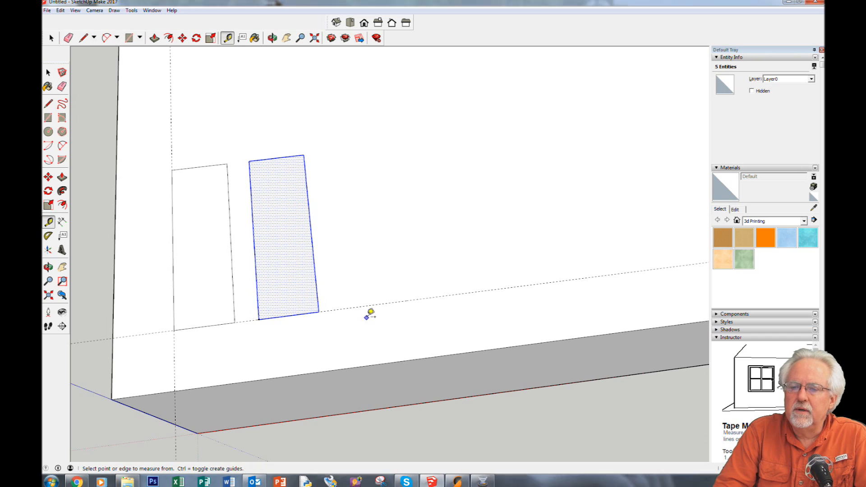
{"action": "left_click", "coordinate": [319, 311]}
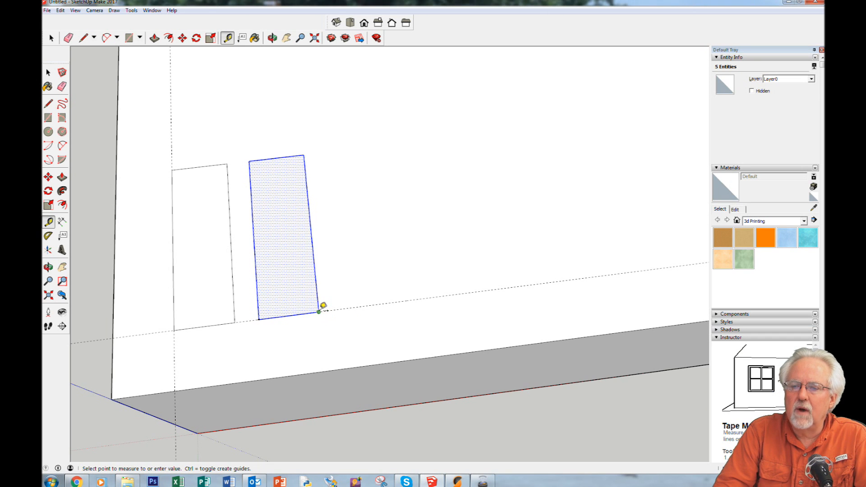
{"action": "left_click", "coordinate": [357, 305]}
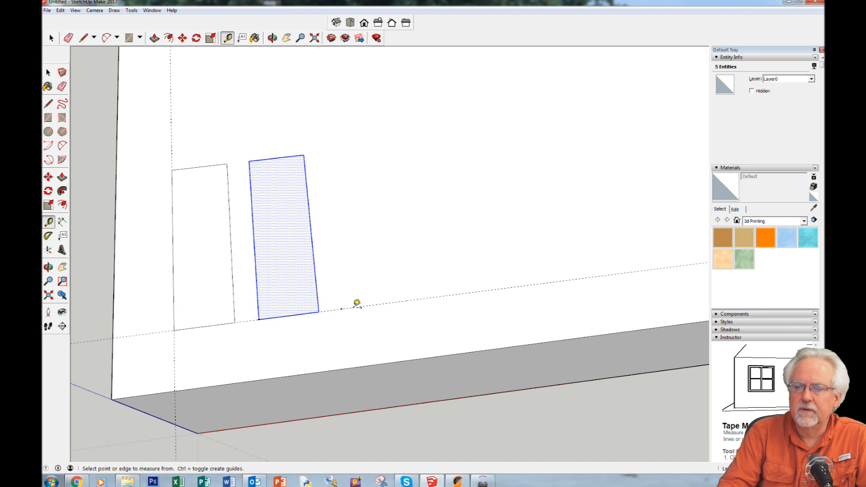
{"action": "left_click", "coordinate": [182, 38]}
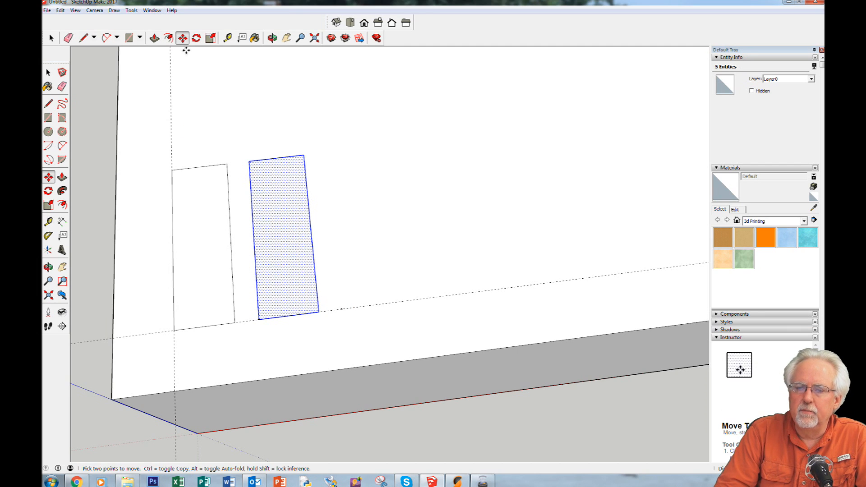
{"action": "left_click", "coordinate": [260, 318]}
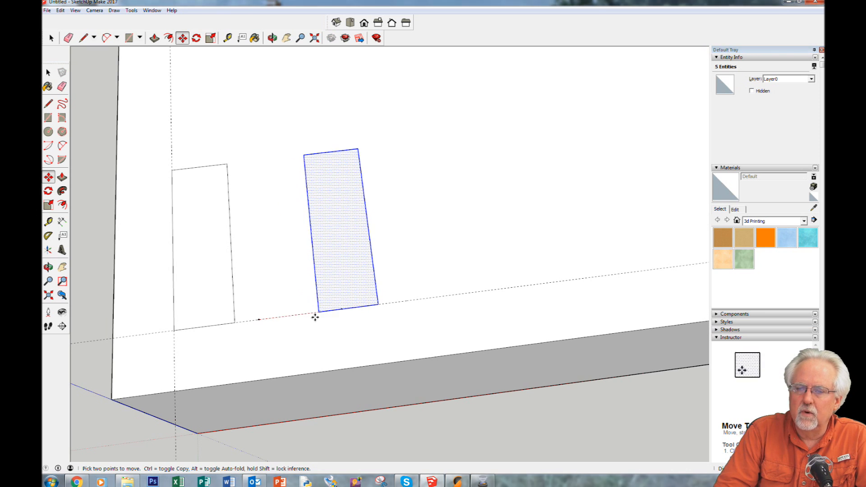
{"action": "key", "text": "ctrl"}
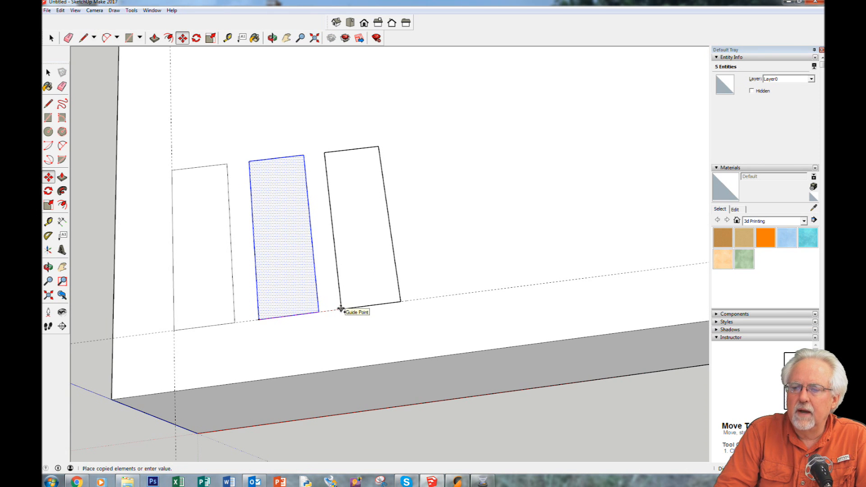
{"action": "left_click", "coordinate": [341, 309]}
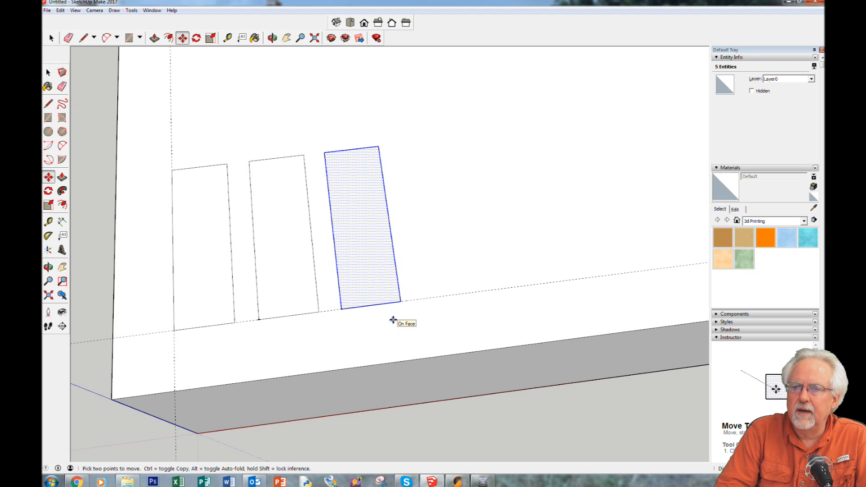
Place a guide point on the front guide line, a short gap past the third rectangle's front right corner.
{"action": "key", "text": "h"}
{"action": "left_click_drag", "start_coordinate": [405, 333], "coordinate": [185, 422]}
{"action": "middle_click_drag", "start_coordinate": [201, 348], "coordinate": [204, 415]}
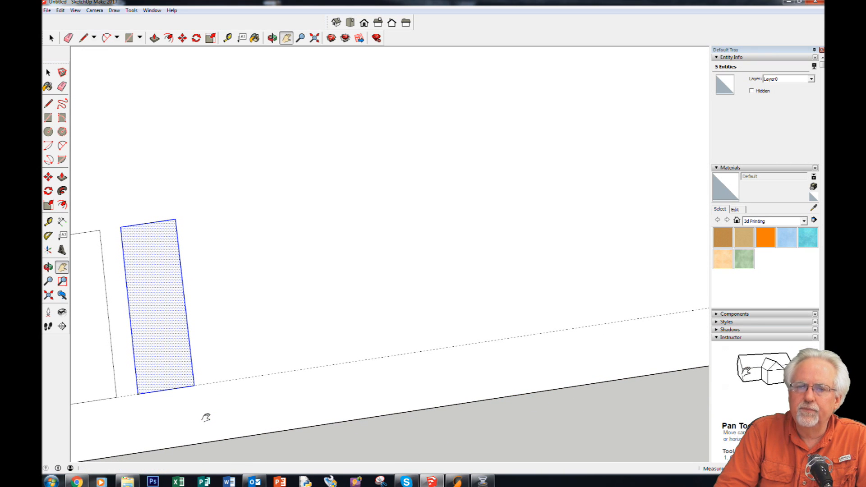
{"action": "left_click", "coordinate": [227, 38]}
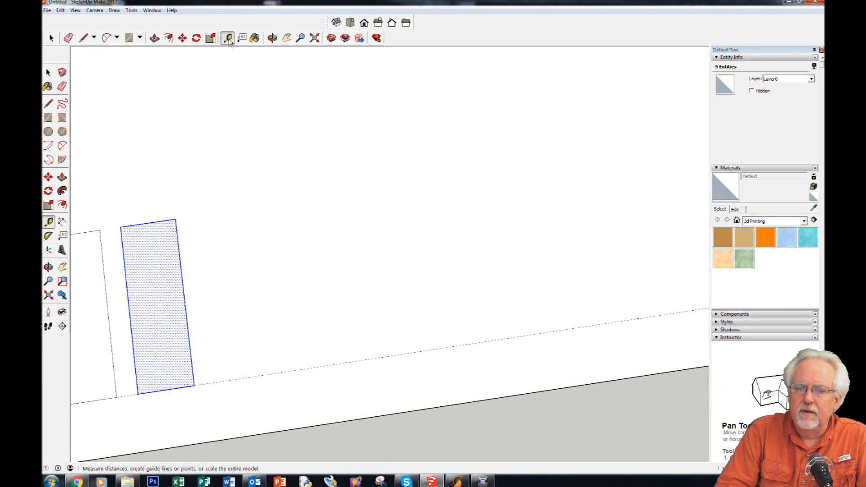
{"action": "left_click", "coordinate": [194, 385]}
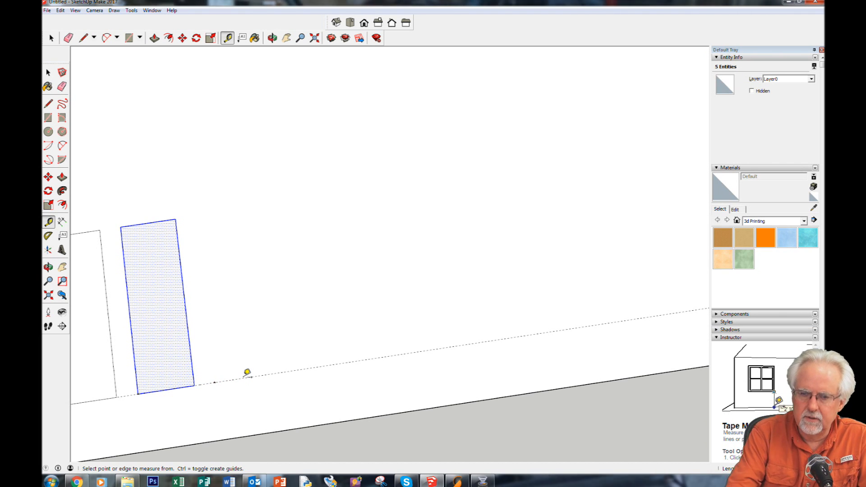
Copy the third rectangle from its front left corner to the new guide point to make the fourth slot outline.
{"action": "left_click", "coordinate": [183, 39]}
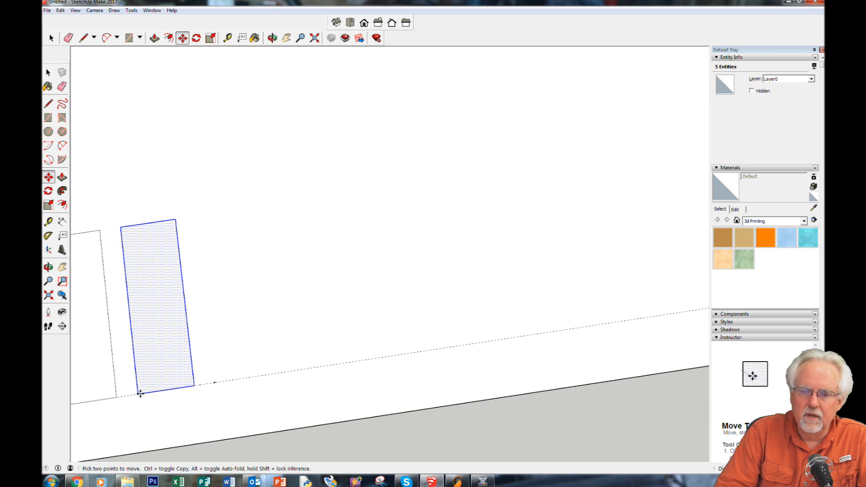
{"action": "left_click", "coordinate": [139, 393]}
{"action": "key", "text": "ctrl"}
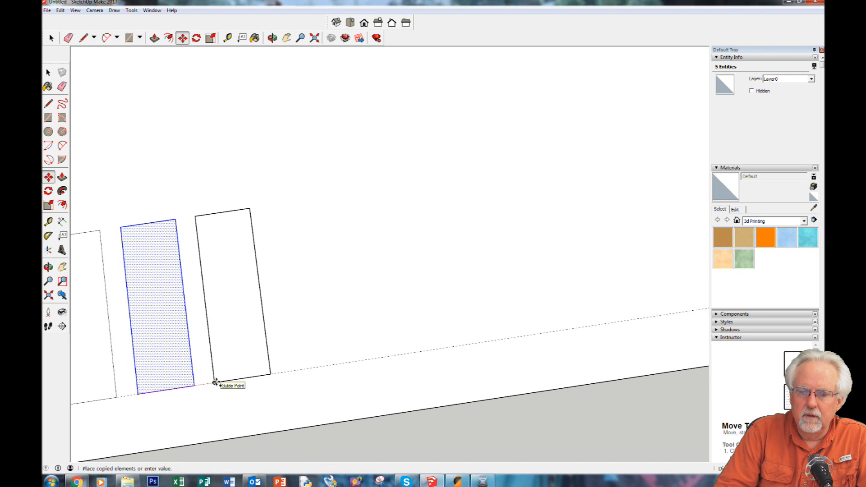
{"action": "left_click", "coordinate": [215, 383]}
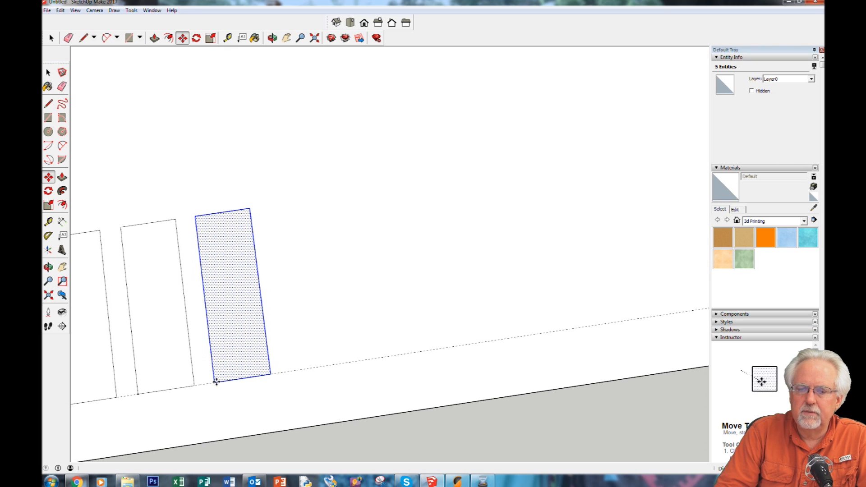
{"action": "scroll", "coordinate": [216, 381], "scroll_direction": "down", "scroll_amount": 2}
{"action": "scroll", "coordinate": [215, 382], "scroll_direction": "down", "scroll_amount": 1}
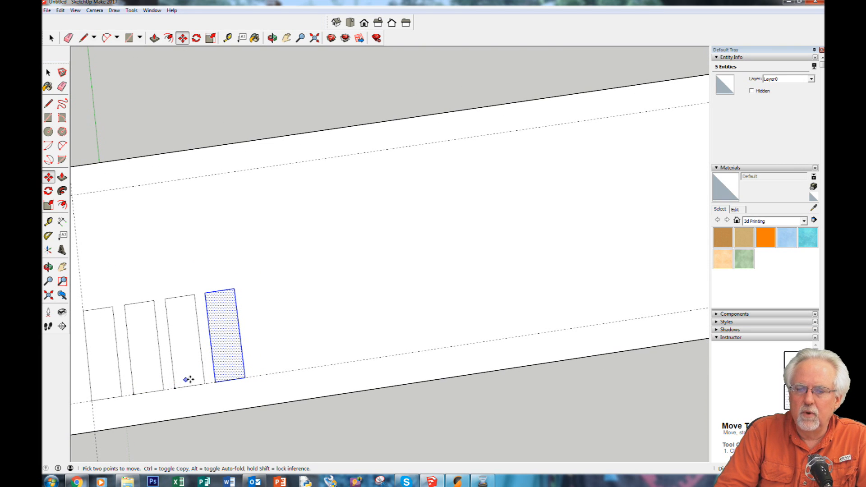
{"action": "scroll", "coordinate": [286, 404], "scroll_direction": "up", "scroll_amount": 4}
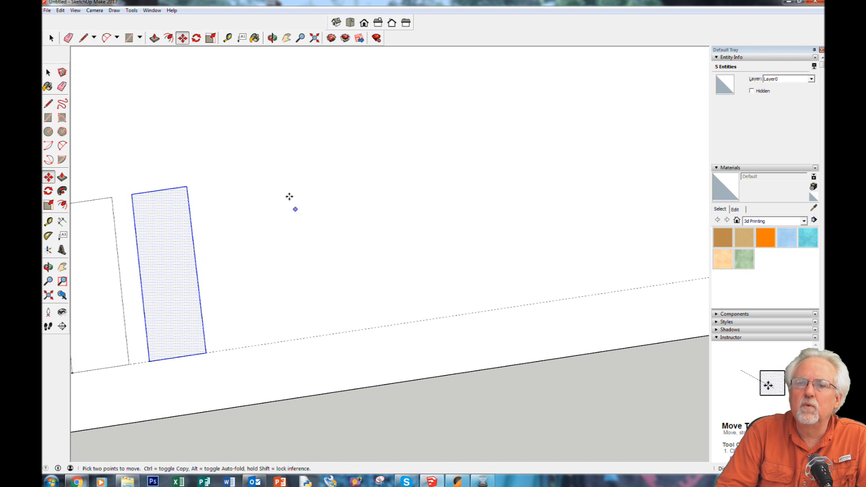
Place a guide point about 1.7 mm past the fourth rectangle's front right corner and copy that rectangle onto it by its front left corner.
{"action": "left_click", "coordinate": [230, 38]}
{"action": "left_click", "coordinate": [206, 352]}
{"action": "left_click", "coordinate": [261, 345]}
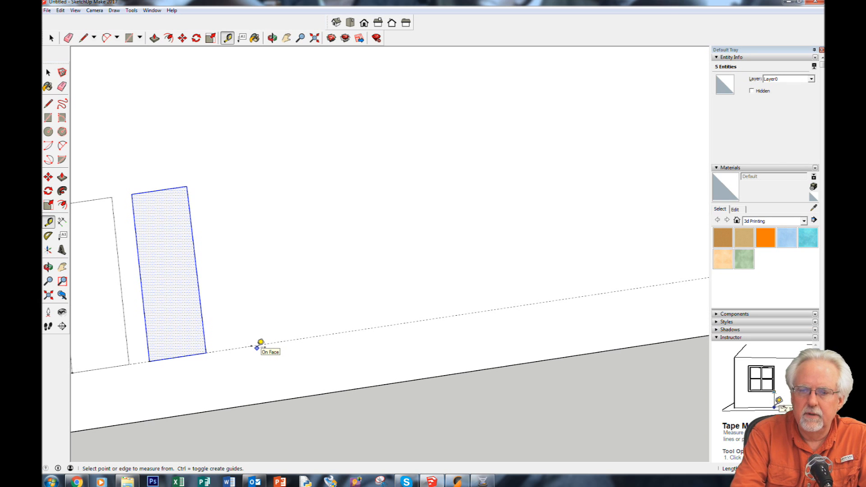
{"action": "left_click", "coordinate": [182, 38]}
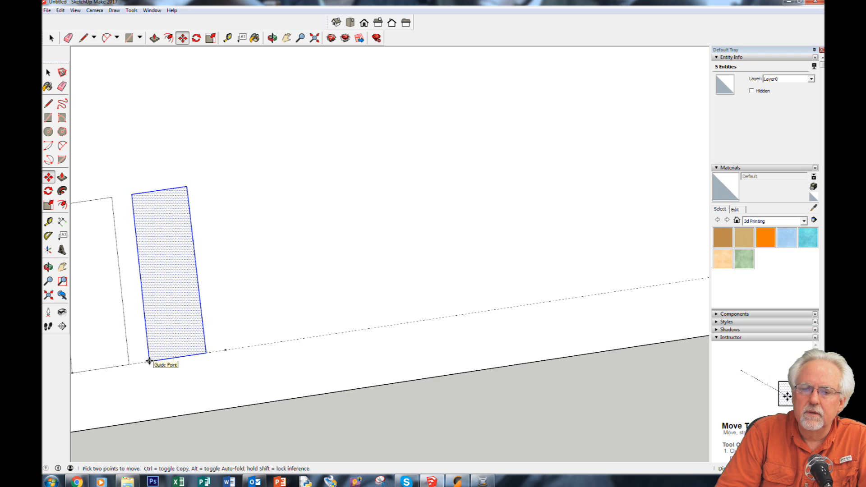
{"action": "left_click", "coordinate": [149, 361]}
{"action": "key", "text": "ctrl"}
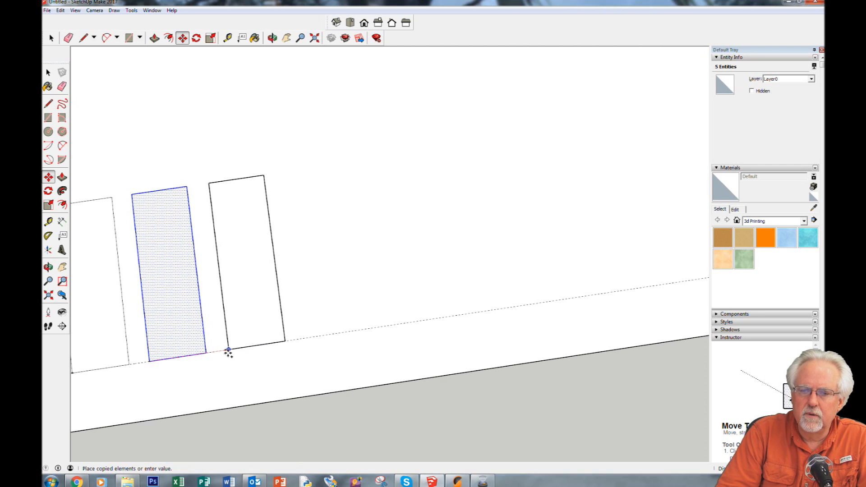
{"action": "left_click", "coordinate": [224, 350]}
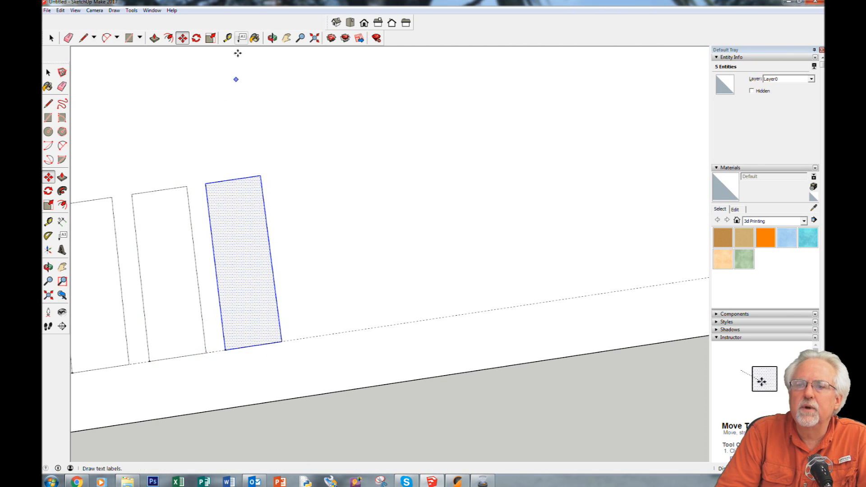
Place a guide point about 1.6 mm past the fifth rectangle's front right corner and copy that rectangle onto it by its front left corner.
{"action": "left_click", "coordinate": [227, 38]}
{"action": "left_click", "coordinate": [281, 341]}
{"action": "left_click", "coordinate": [338, 333]}
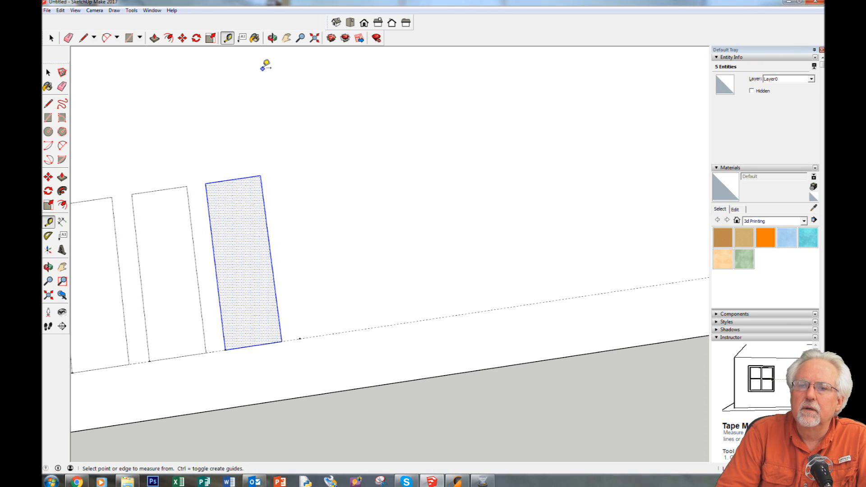
{"action": "left_click", "coordinate": [182, 38]}
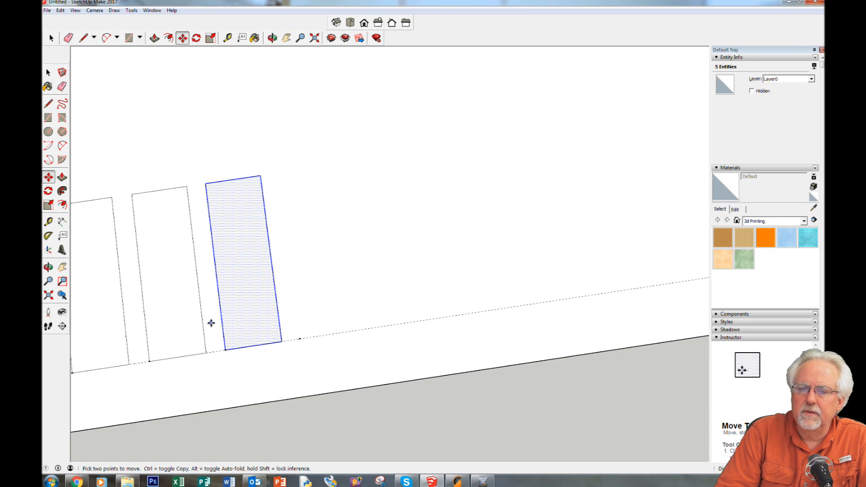
{"action": "left_click", "coordinate": [226, 350]}
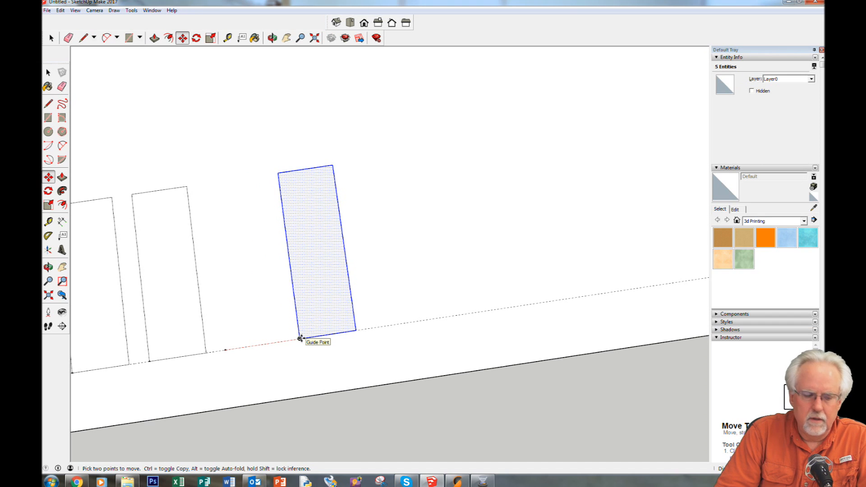
{"action": "key", "text": "ctrl"}
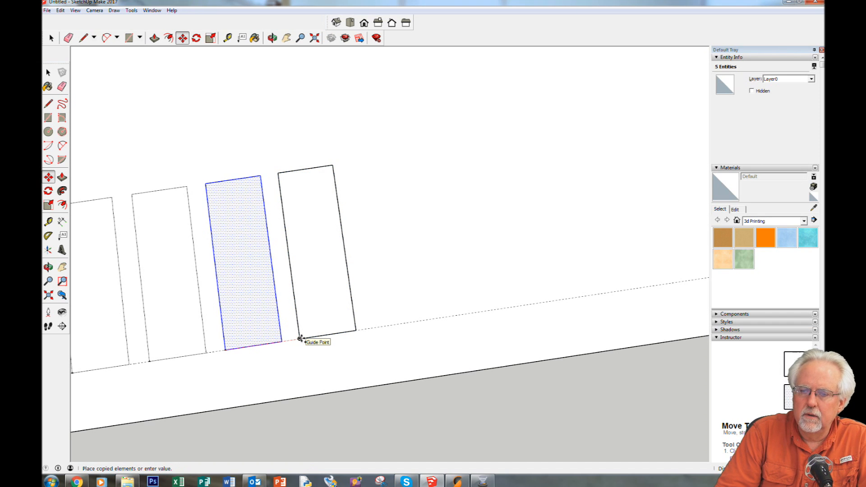
{"action": "left_click", "coordinate": [300, 338]}
Measure the gap between the fourth and fifth rectangles and the gap between the fifth and sixth.
{"action": "left_click", "coordinate": [228, 38]}
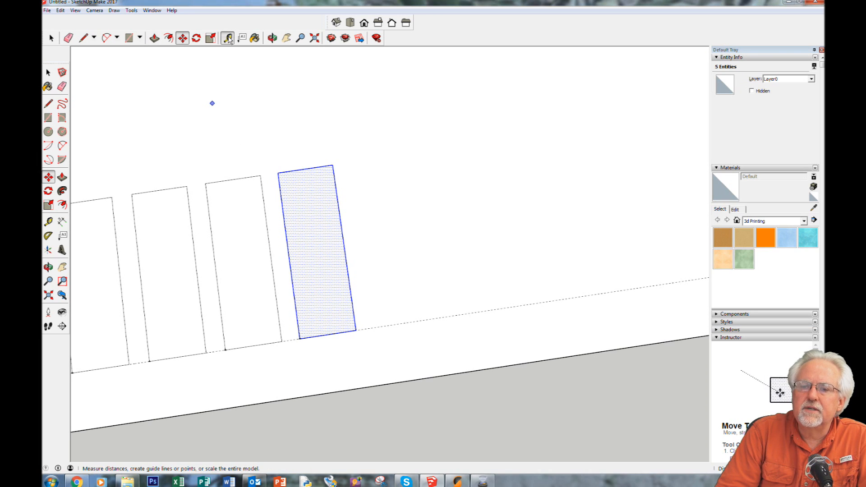
{"action": "left_click", "coordinate": [201, 303]}
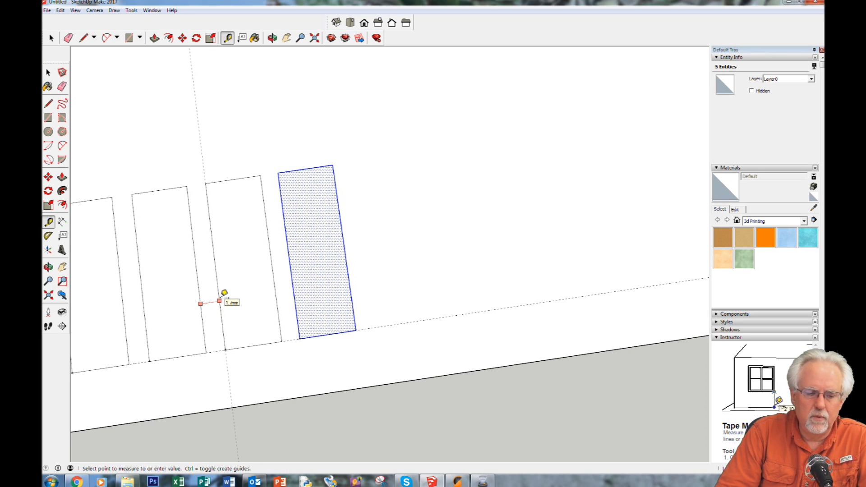
{"action": "left_click", "coordinate": [219, 300]}
{"action": "left_click", "coordinate": [276, 291]}
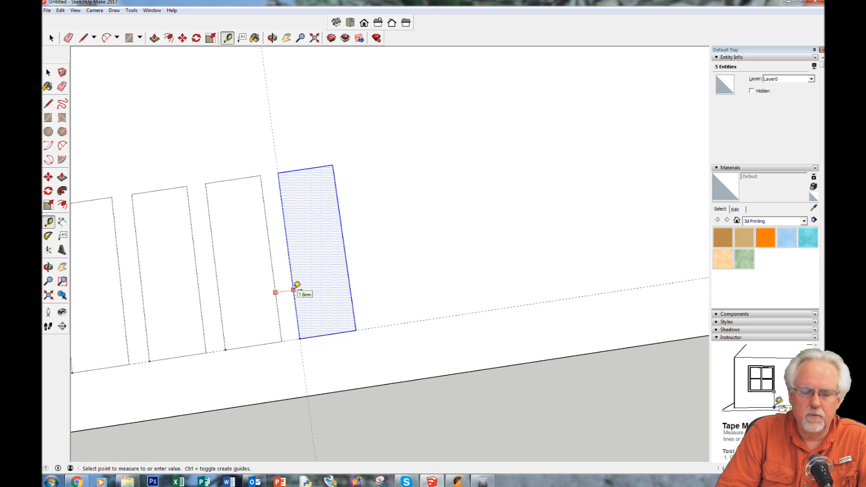
{"action": "left_click", "coordinate": [296, 285]}
Place a guide point about 1.5 mm past the sixth rectangle's front right corner and copy that rectangle onto it by its front left corner.
{"action": "left_click", "coordinate": [356, 330]}
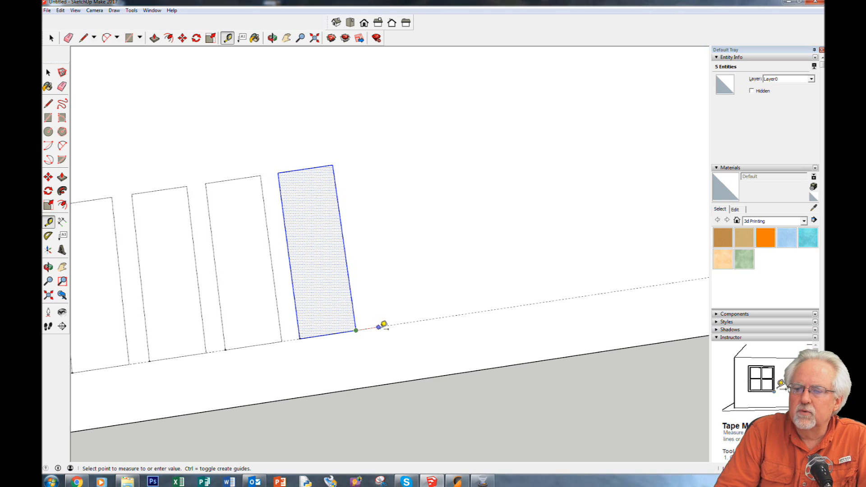
{"action": "left_click", "coordinate": [392, 323]}
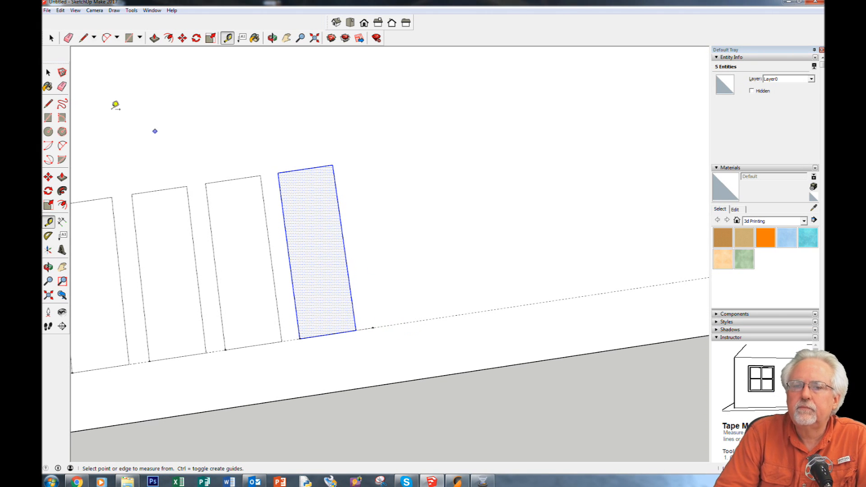
{"action": "left_click", "coordinate": [182, 38]}
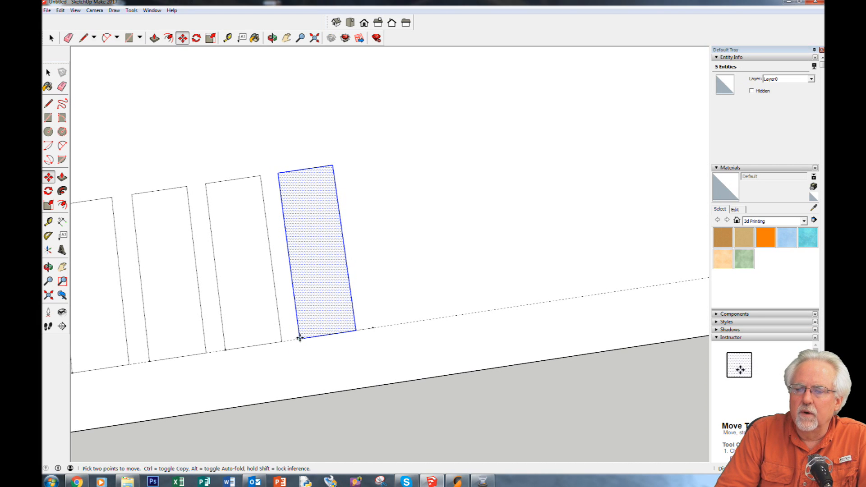
{"action": "left_click", "coordinate": [299, 338]}
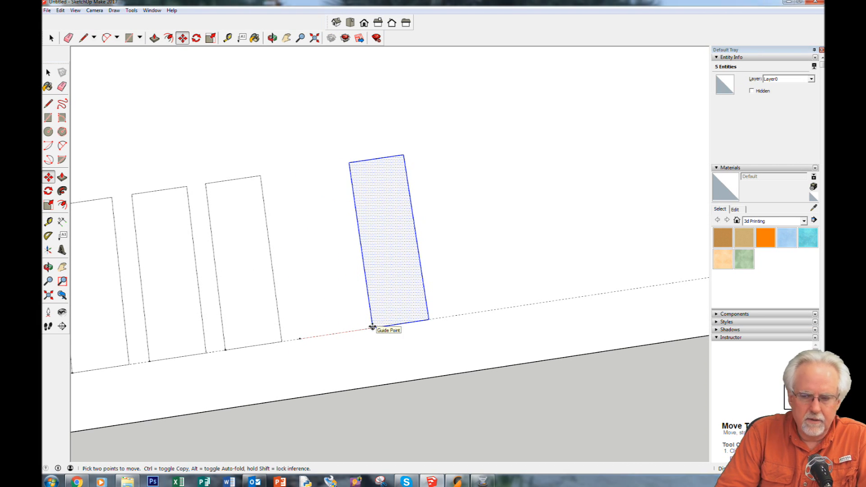
{"action": "key", "text": "ctrl"}
{"action": "left_click", "coordinate": [373, 327]}
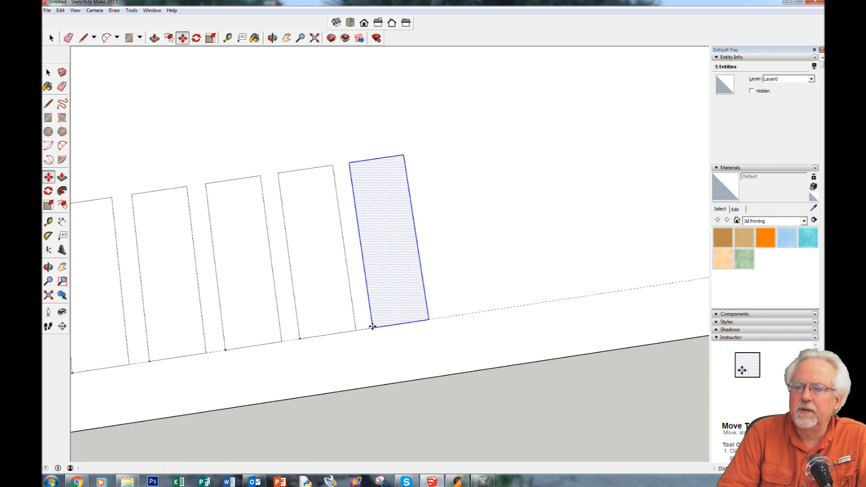
Measure the gap between the sixth and seventh rectangles with the Tape Measure.
{"action": "left_click", "coordinate": [228, 38]}
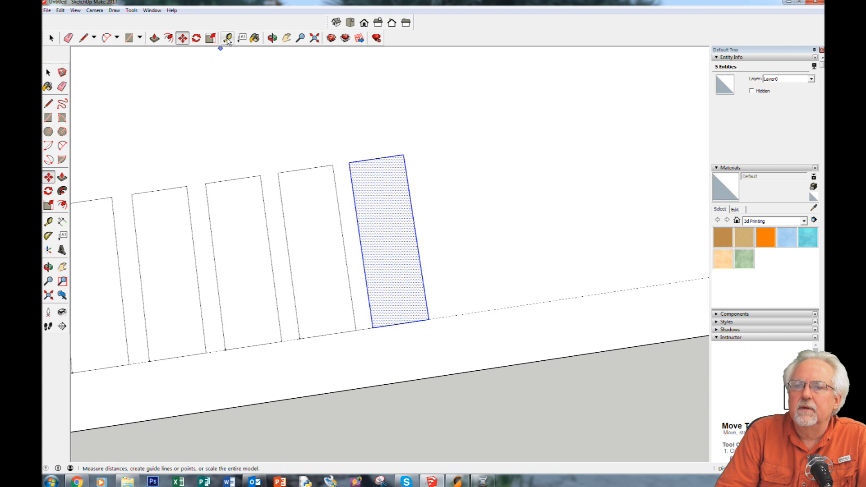
{"action": "left_click", "coordinate": [345, 247]}
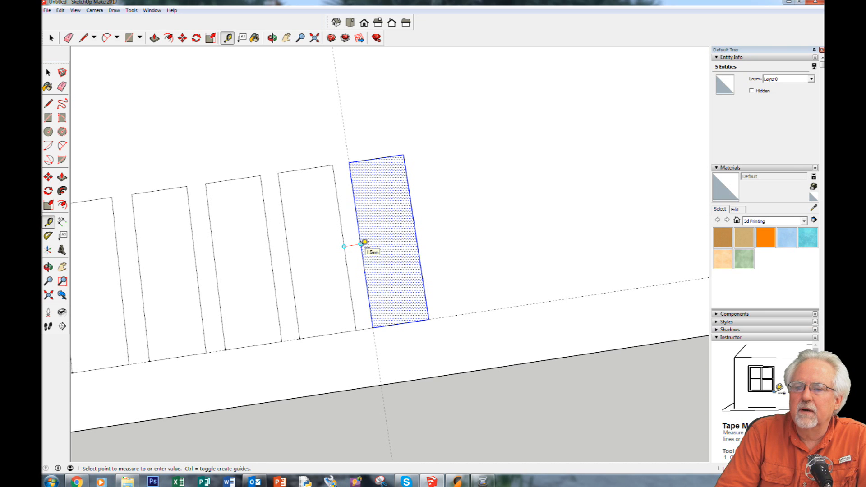
{"action": "left_click", "coordinate": [361, 244]}
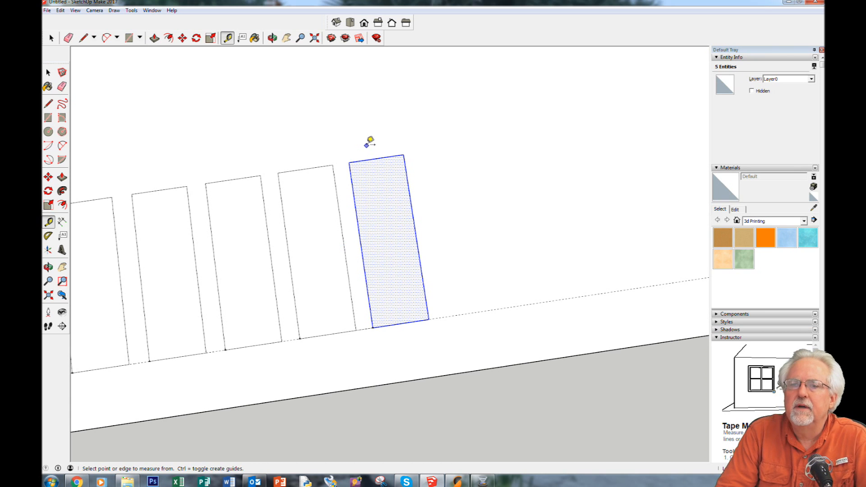
Place a guide point on the guide line just past the seventh rectangle and copy that rectangle there from its front left corner.
{"action": "left_click", "coordinate": [429, 318]}
{"action": "left_click", "coordinate": [462, 313]}
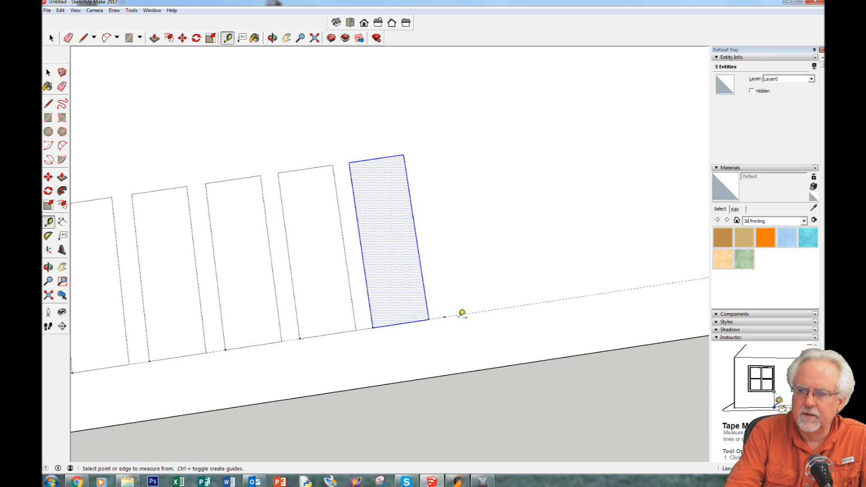
{"action": "left_click", "coordinate": [182, 38]}
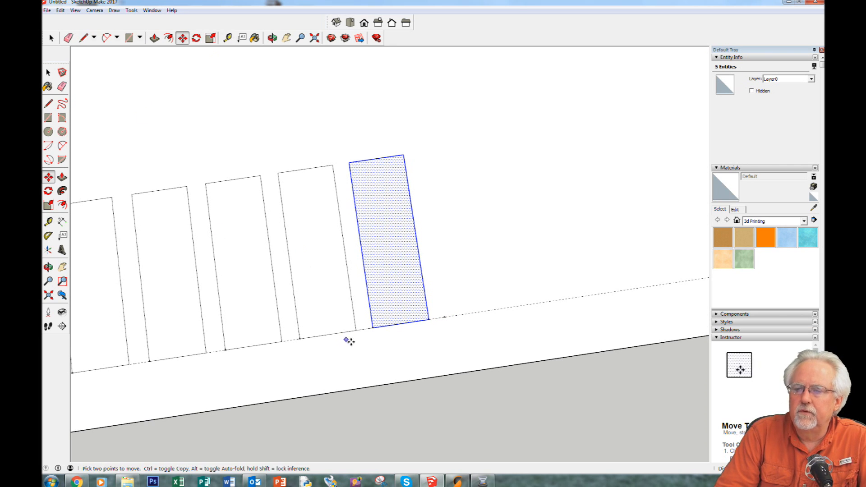
{"action": "left_click", "coordinate": [372, 327]}
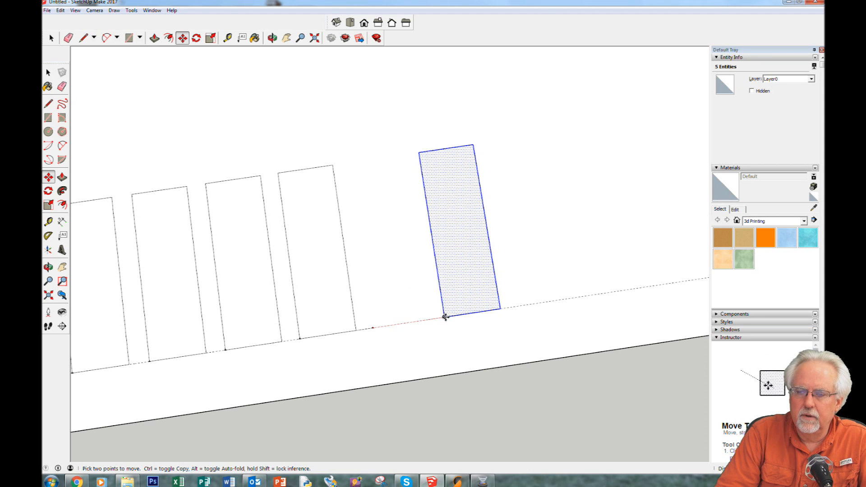
{"action": "key", "text": "ctrl"}
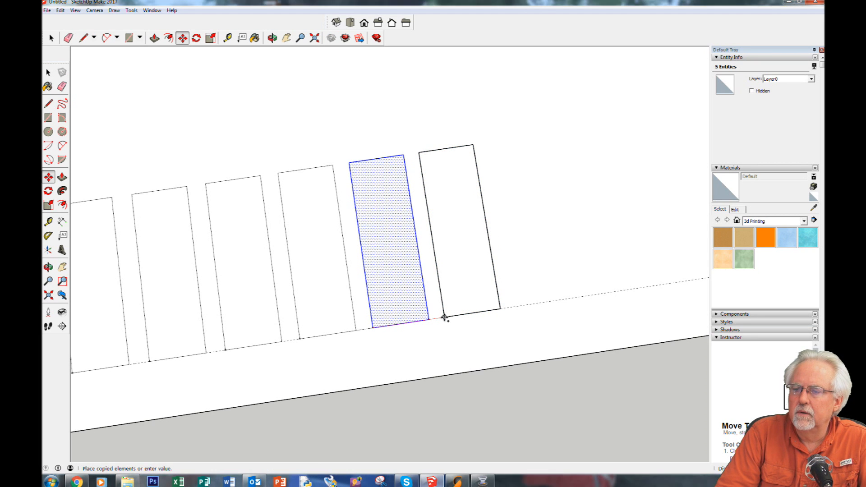
{"action": "left_click", "coordinate": [444, 317]}
Place a guide point just past the eighth rectangle and copy that rectangle from its front left corner to make the ninth slot outline.
{"action": "left_click", "coordinate": [286, 38]}
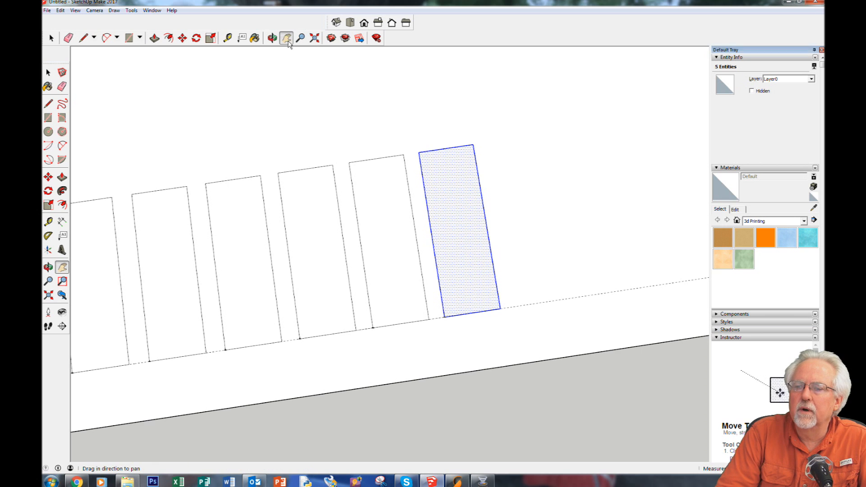
{"action": "left_click_drag", "start_coordinate": [540, 264], "coordinate": [272, 345]}
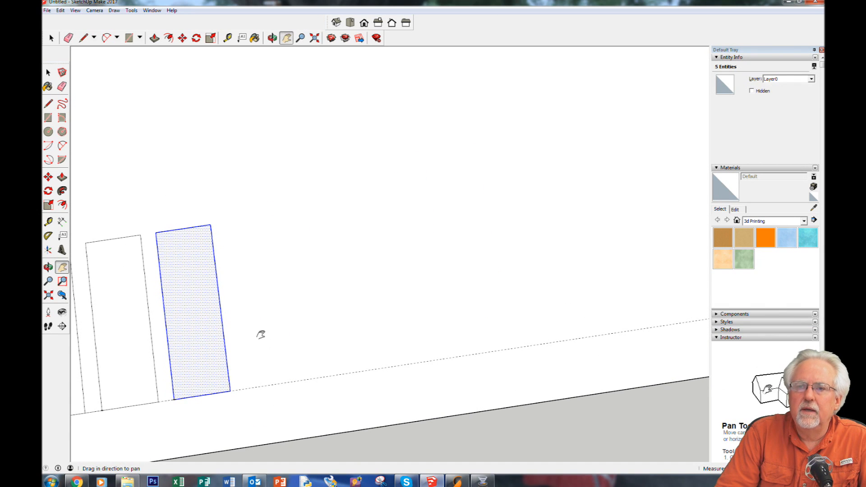
{"action": "left_click", "coordinate": [228, 38]}
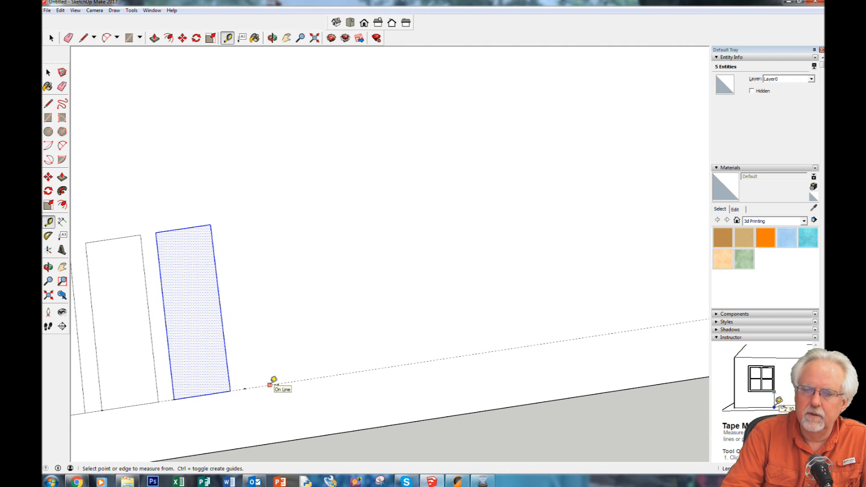
{"action": "left_click", "coordinate": [182, 38]}
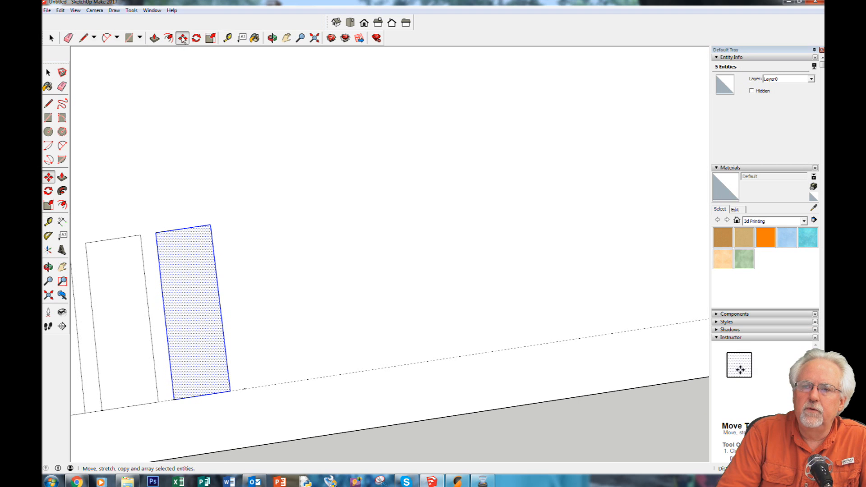
{"action": "left_click", "coordinate": [174, 399]}
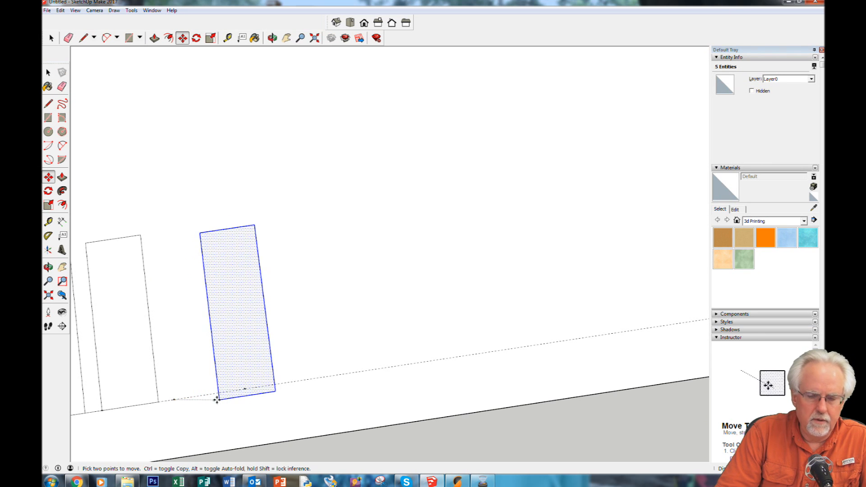
{"action": "key", "text": "ctrl"}
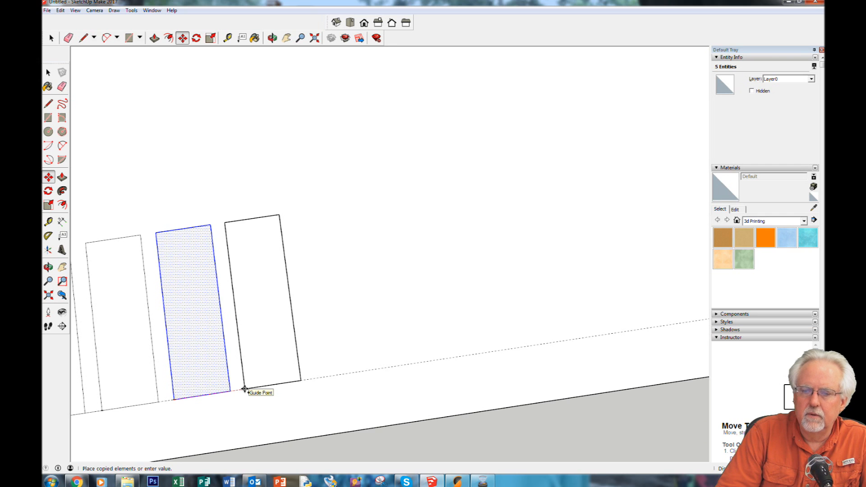
{"action": "left_click", "coordinate": [244, 388]}
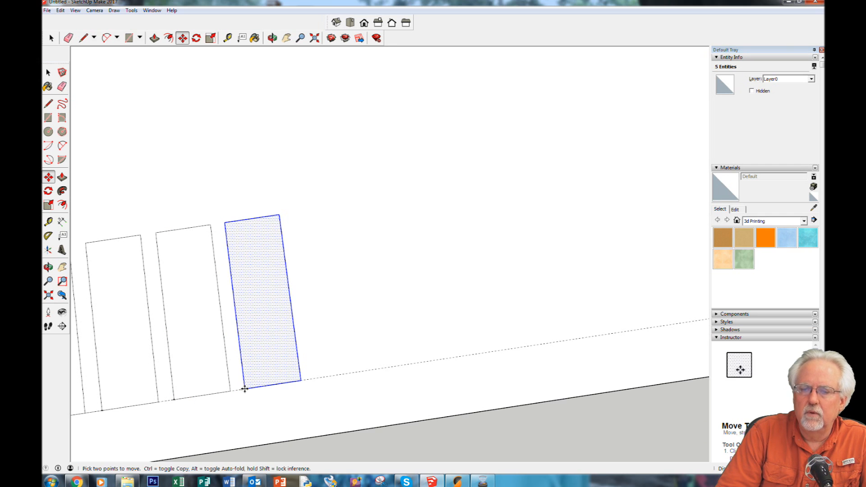
Place a guide point just past the ninth rectangle and copy that rectangle from its front left corner to make the tenth slot outline.
{"action": "left_click", "coordinate": [227, 39]}
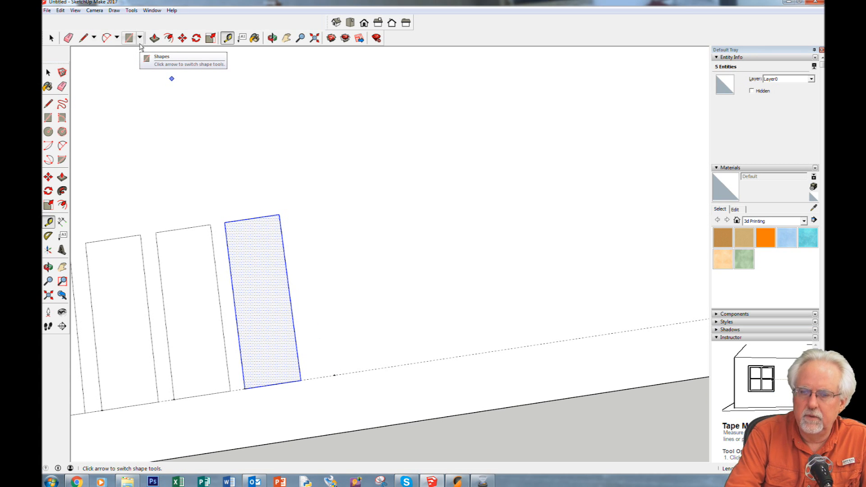
{"action": "key", "text": "m"}
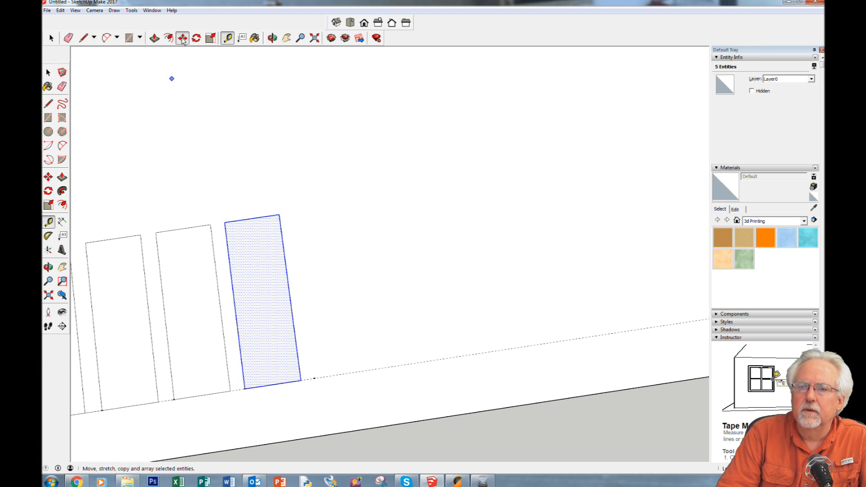
{"action": "left_click", "coordinate": [244, 389]}
{"action": "key", "text": "ctrl"}
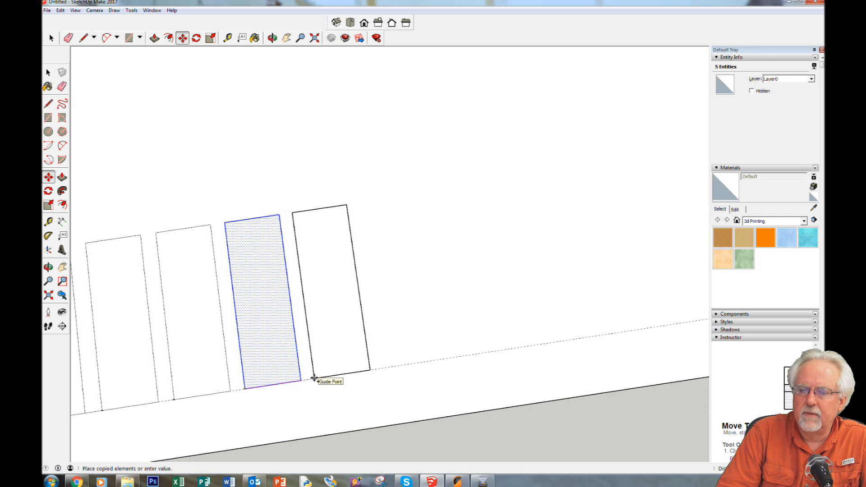
{"action": "left_click", "coordinate": [313, 378]}
Place a guide point just past the tenth rectangle and copy that rectangle from its front left corner to make the eleventh slot outline.
{"action": "left_click", "coordinate": [228, 38]}
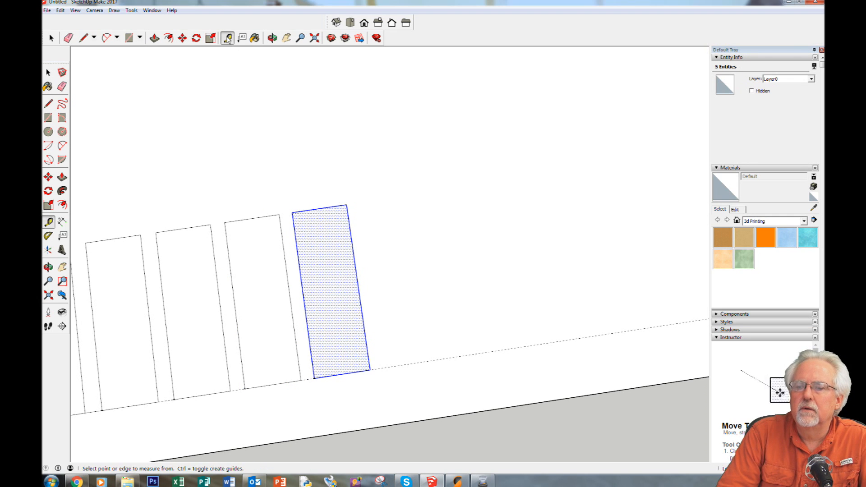
{"action": "left_click", "coordinate": [369, 370]}
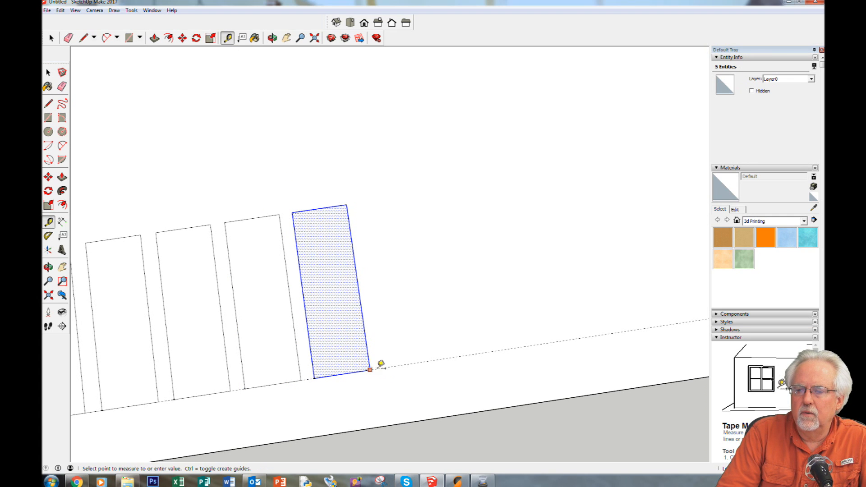
{"action": "left_click", "coordinate": [400, 362]}
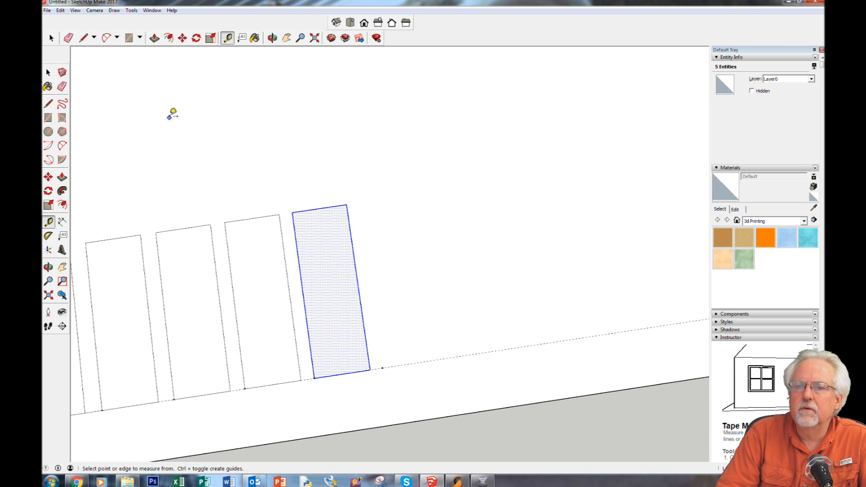
{"action": "left_click", "coordinate": [183, 39]}
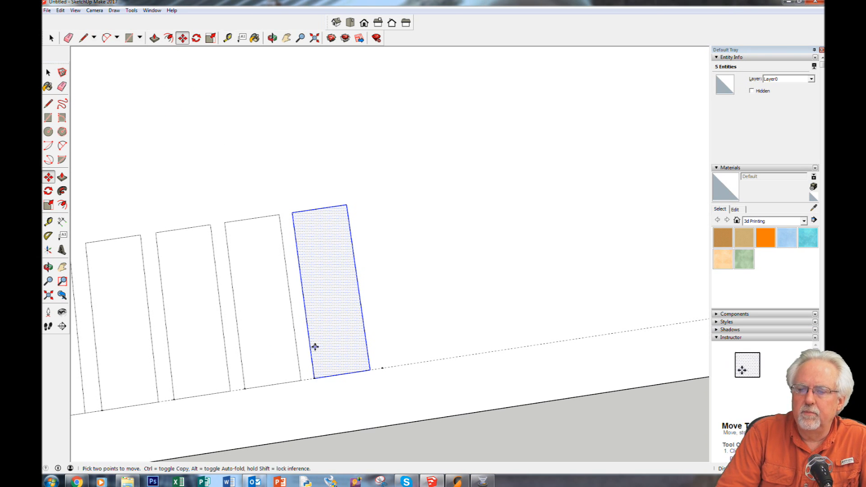
{"action": "left_click", "coordinate": [315, 377]}
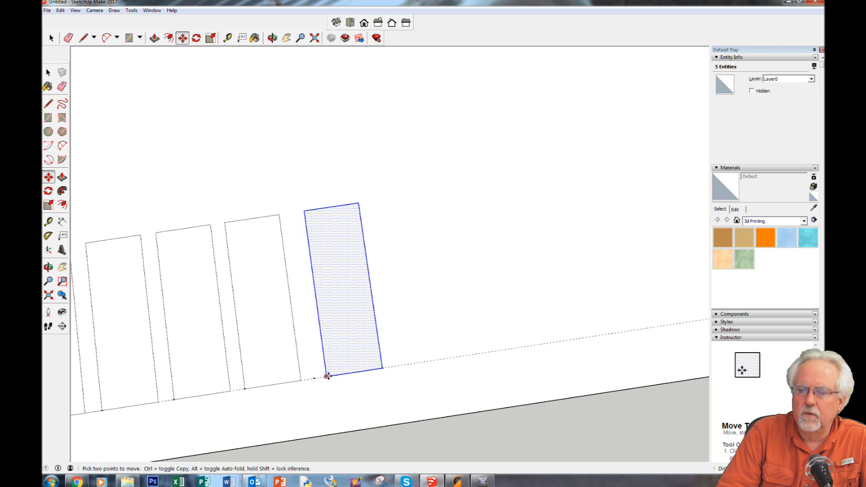
{"action": "key", "text": "ctrl"}
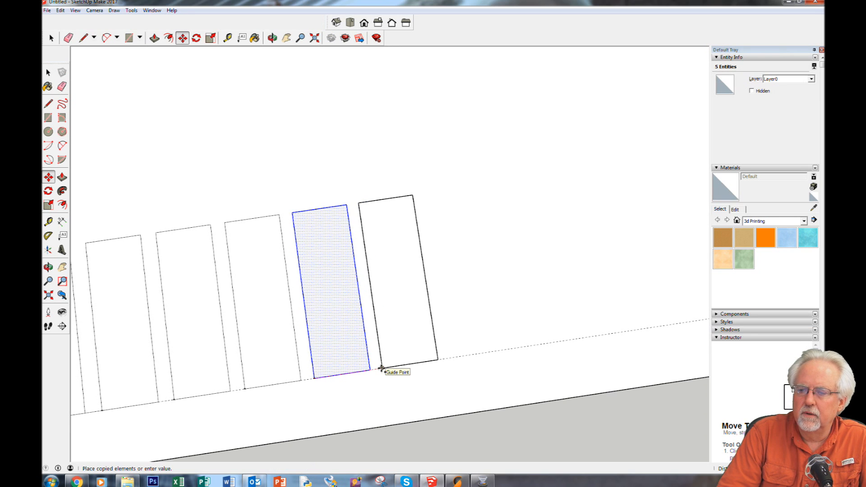
{"action": "left_click", "coordinate": [382, 369]}
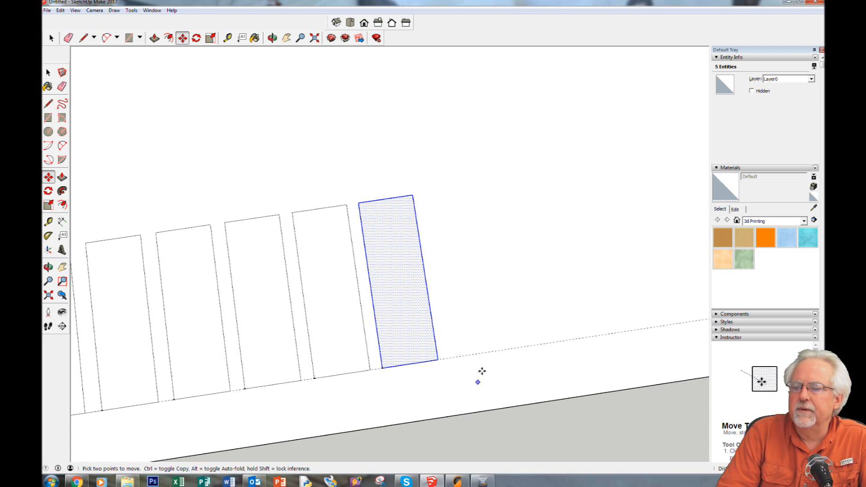
Copy the eleventh rectangle by its front left corner to a new guide point just past it, and check the gap between the two.
{"action": "left_click", "coordinate": [227, 38]}
{"action": "left_click", "coordinate": [437, 359]}
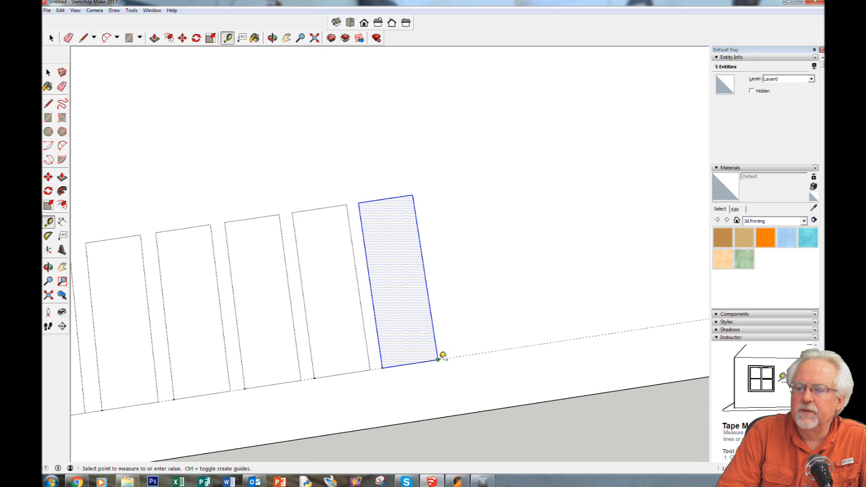
{"action": "left_click", "coordinate": [485, 351]}
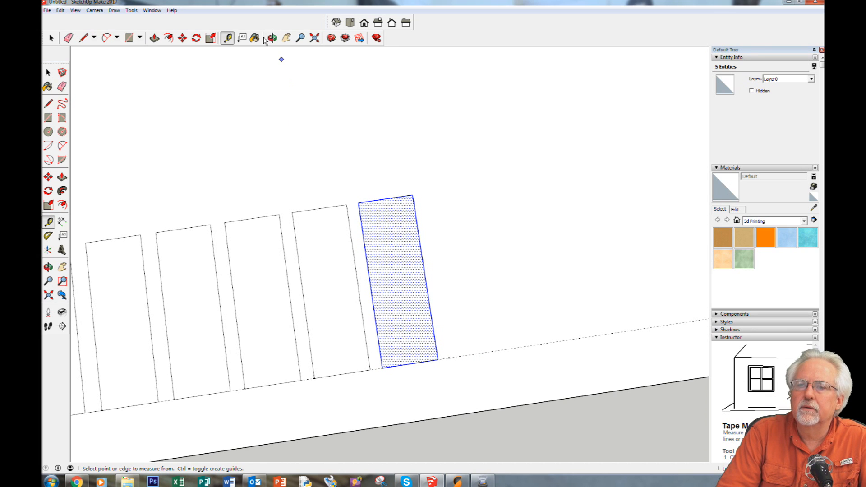
{"action": "left_click", "coordinate": [182, 38]}
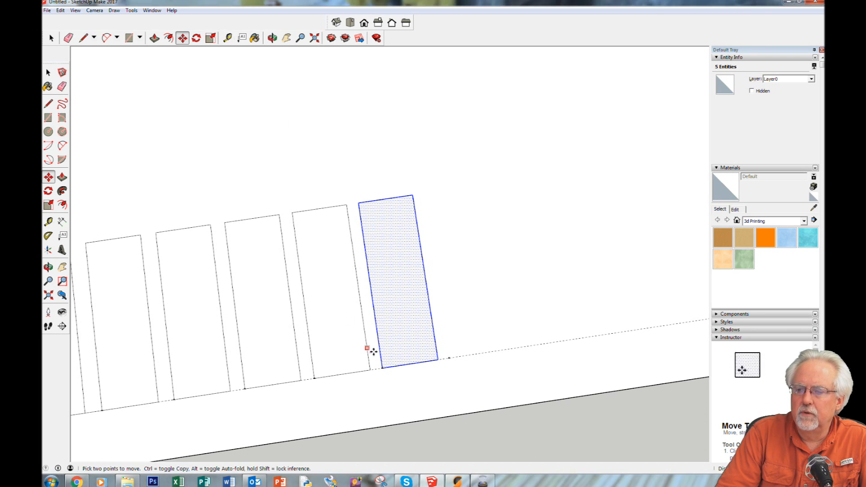
{"action": "left_click", "coordinate": [382, 367]}
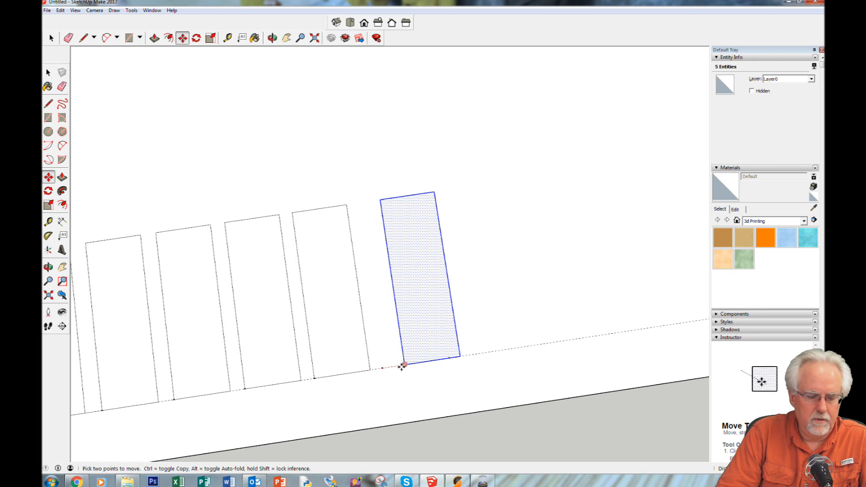
{"action": "key", "text": "ctrl"}
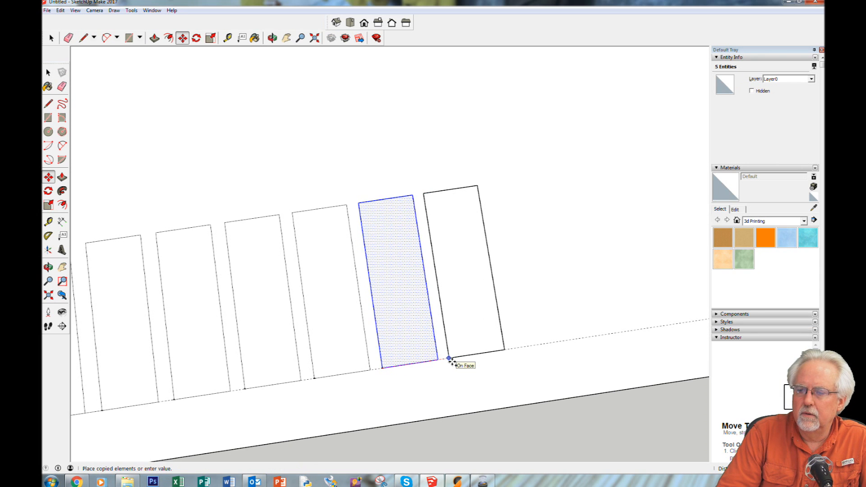
{"action": "left_click", "coordinate": [449, 359]}
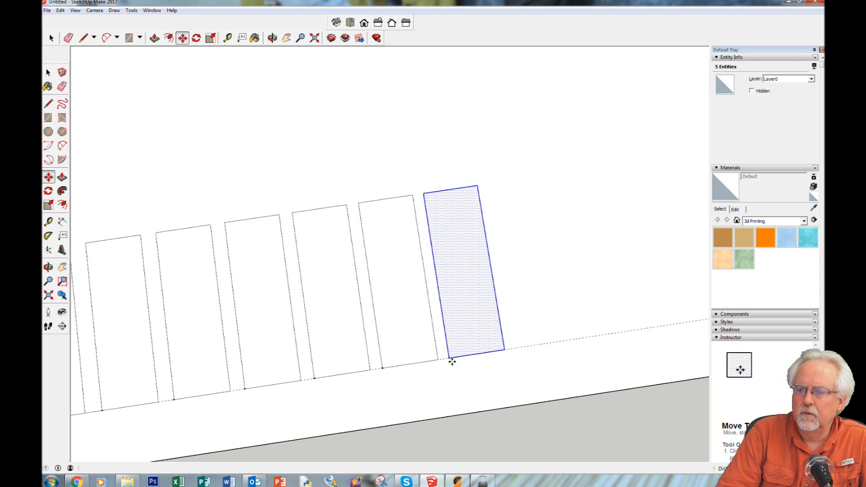
{"action": "left_click", "coordinate": [228, 39]}
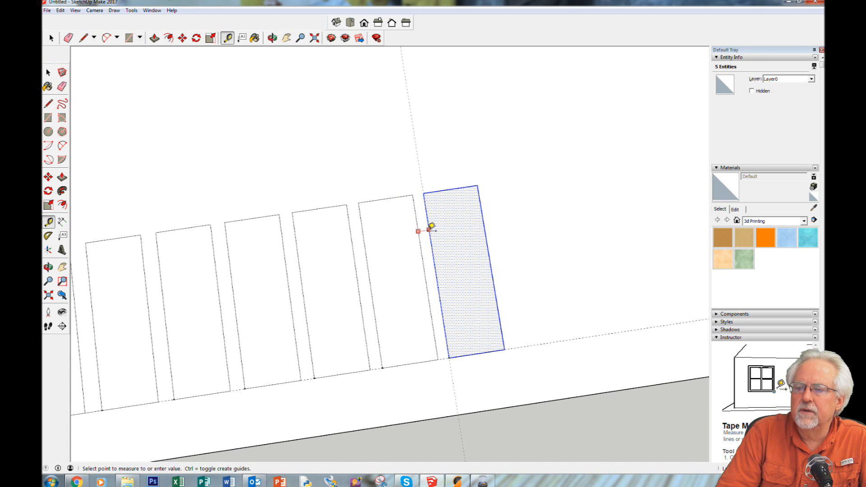
{"action": "key", "text": "Escape"}
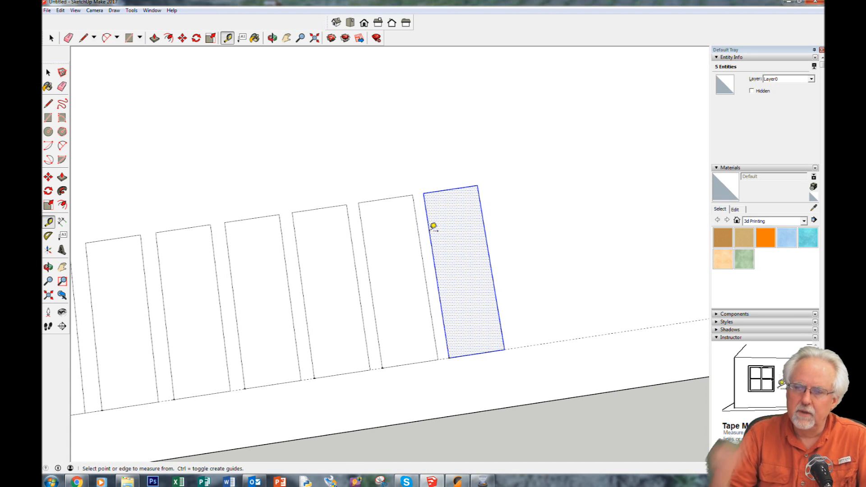
Place a guide point just past the twelfth rectangle and copy that rectangle from its front left corner to make the thirteenth slot outline.
{"action": "left_click", "coordinate": [287, 39]}
{"action": "left_click_drag", "start_coordinate": [544, 344], "coordinate": [220, 407]}
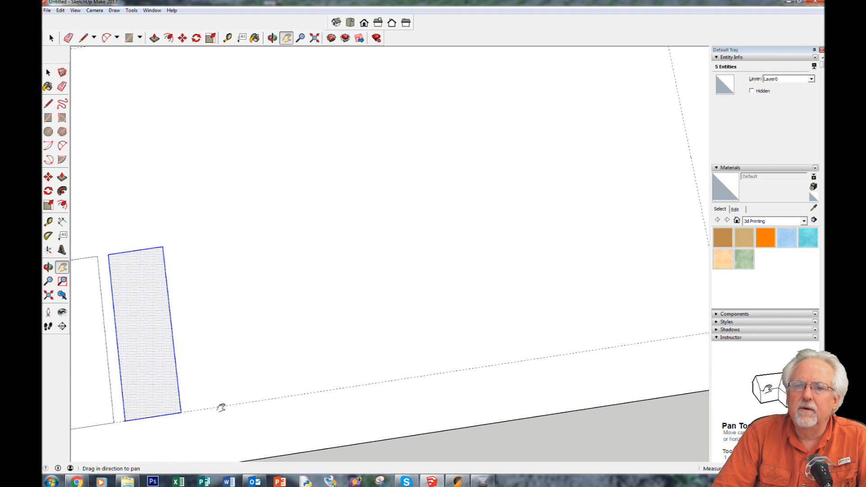
{"action": "left_click", "coordinate": [228, 37]}
{"action": "left_click", "coordinate": [181, 412]}
{"action": "left_click", "coordinate": [208, 408]}
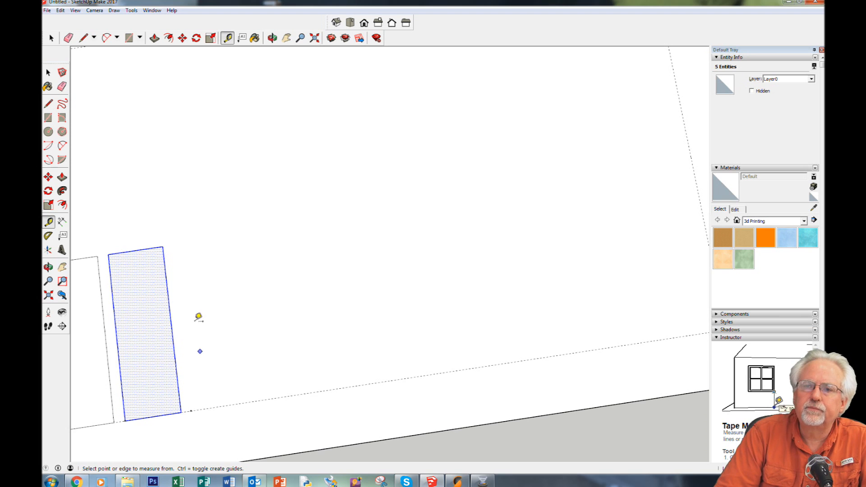
{"action": "left_click", "coordinate": [183, 38]}
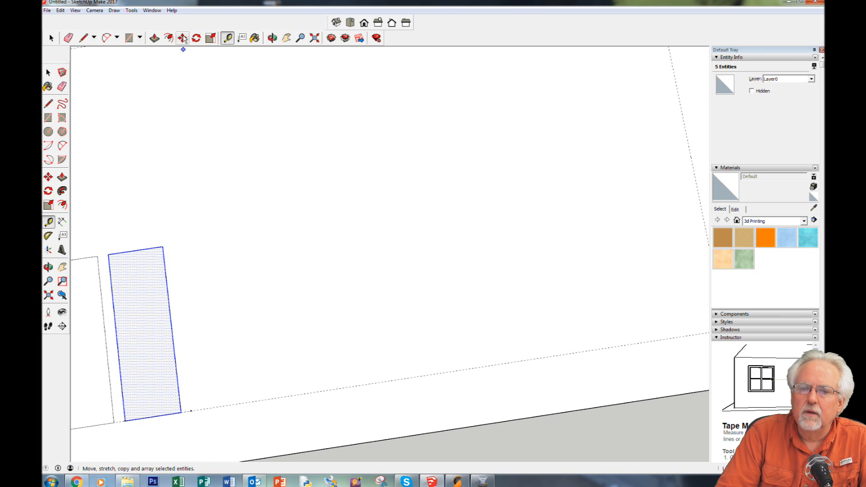
{"action": "left_click", "coordinate": [128, 421]}
{"action": "key", "text": "ctrl"}
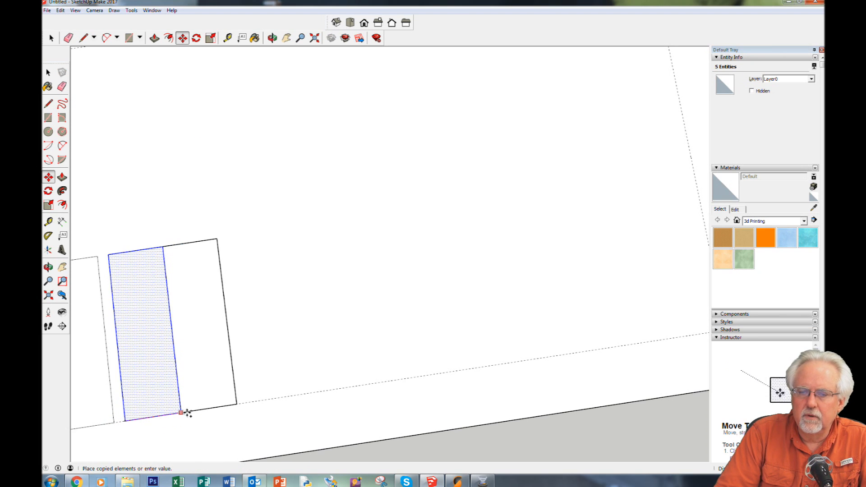
{"action": "left_click", "coordinate": [190, 411]}
Place a guide point just past the thirteenth rectangle and copy that rectangle from its front left corner to make the fourteenth slot outline.
{"action": "left_click", "coordinate": [228, 37]}
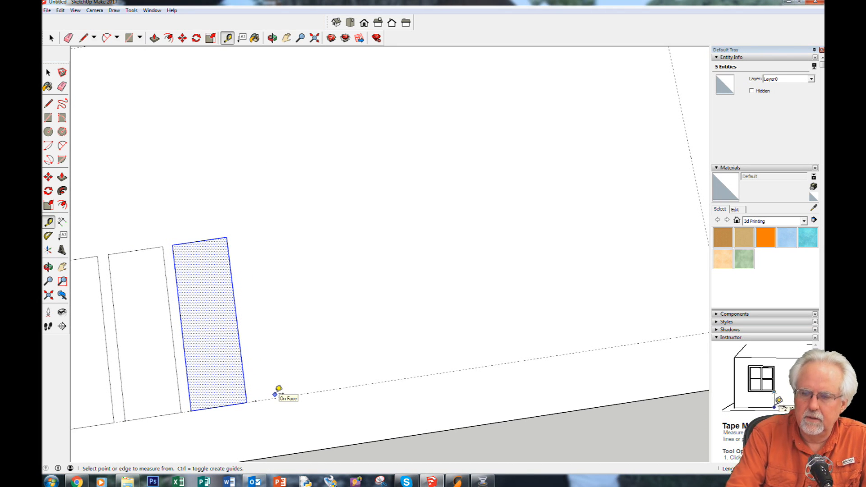
{"action": "left_click", "coordinate": [182, 38]}
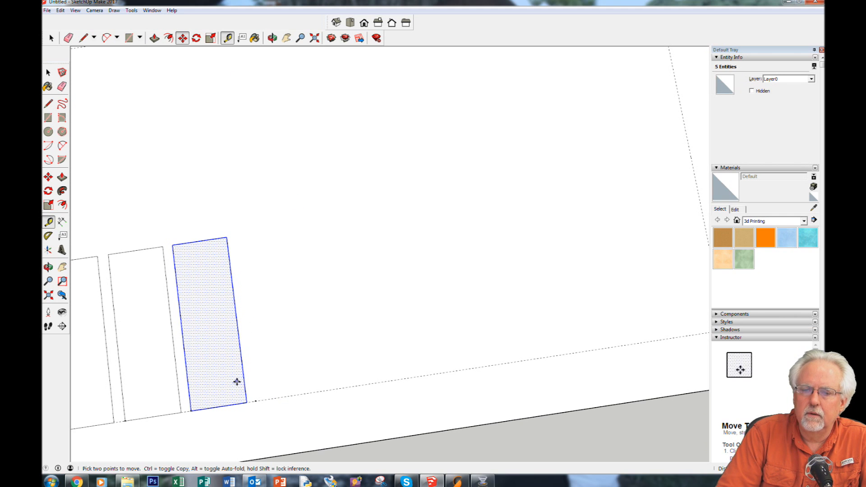
{"action": "left_click", "coordinate": [192, 411]}
{"action": "key", "text": "ctrl"}
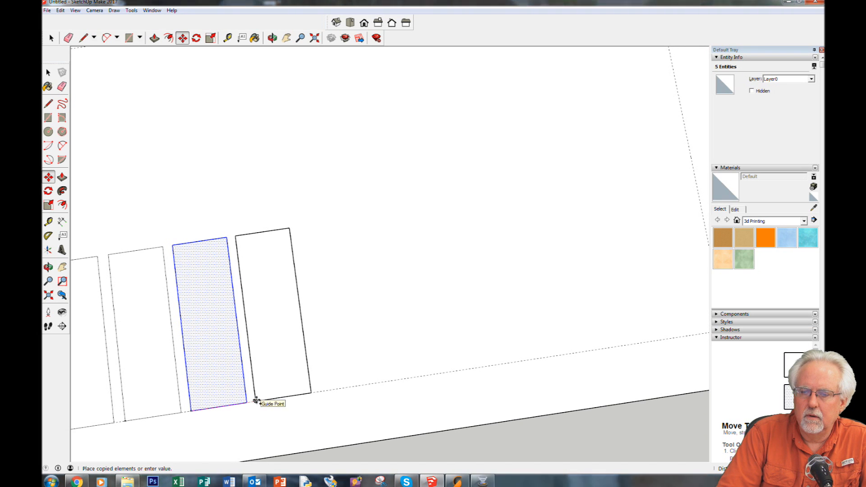
{"action": "left_click", "coordinate": [255, 400]}
Place a guide point just past the fourteenth rectangle and copy that rectangle from its front left corner to make the fifteenth slot outline.
{"action": "left_click", "coordinate": [227, 38]}
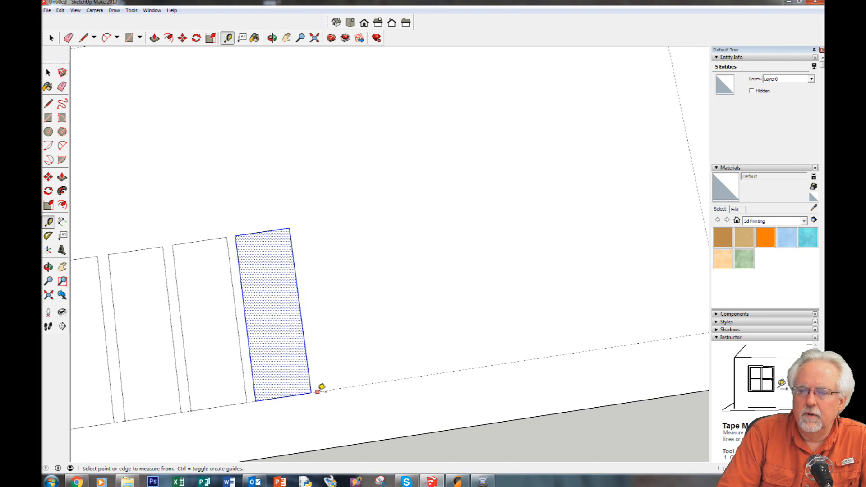
{"action": "left_click", "coordinate": [316, 389]}
{"action": "left_click", "coordinate": [357, 382]}
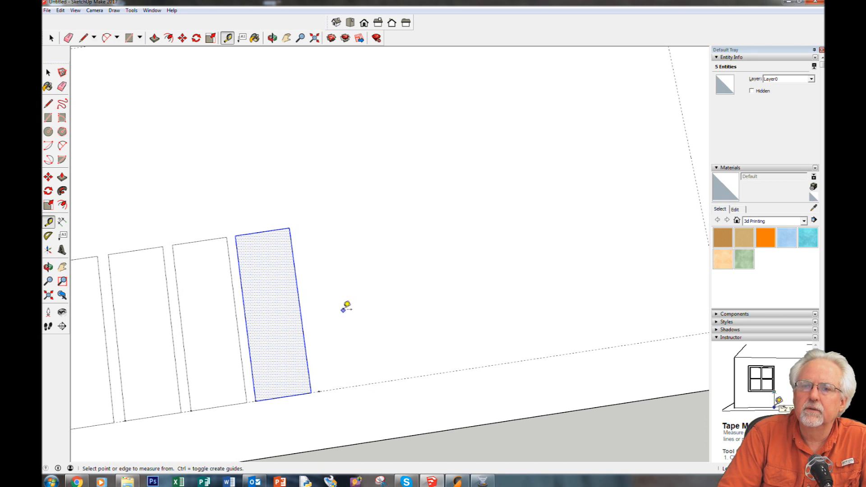
{"action": "left_click", "coordinate": [254, 400]}
{"action": "key", "text": "ctrl"}
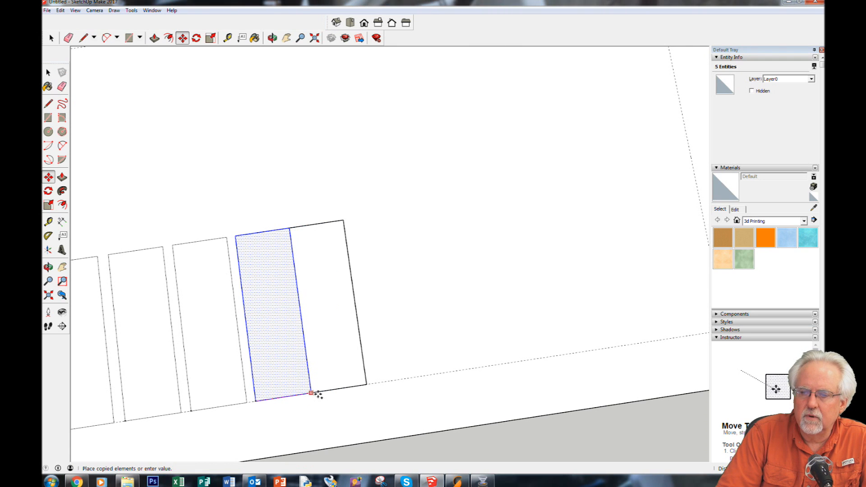
{"action": "left_click", "coordinate": [318, 392]}
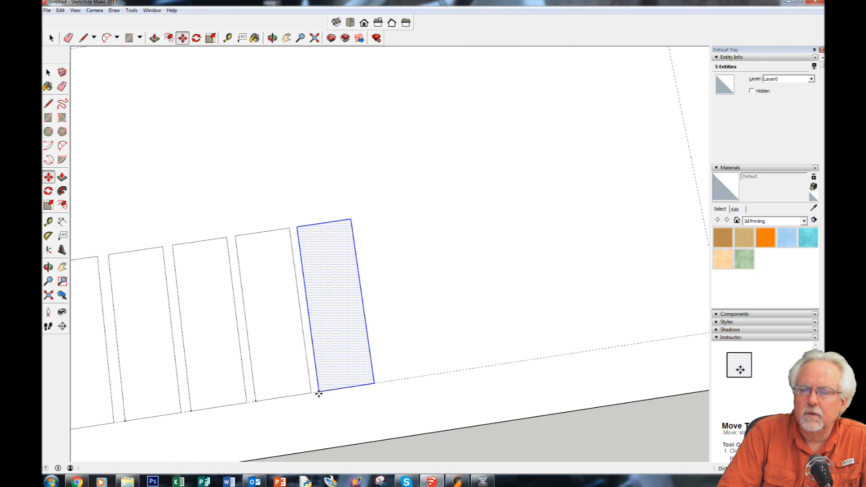
Measure the gap between the fourteenth and fifteenth rectangles with the Tape Measure, placing a guide line along the fifteenth's left edge.
{"action": "key", "text": "t"}
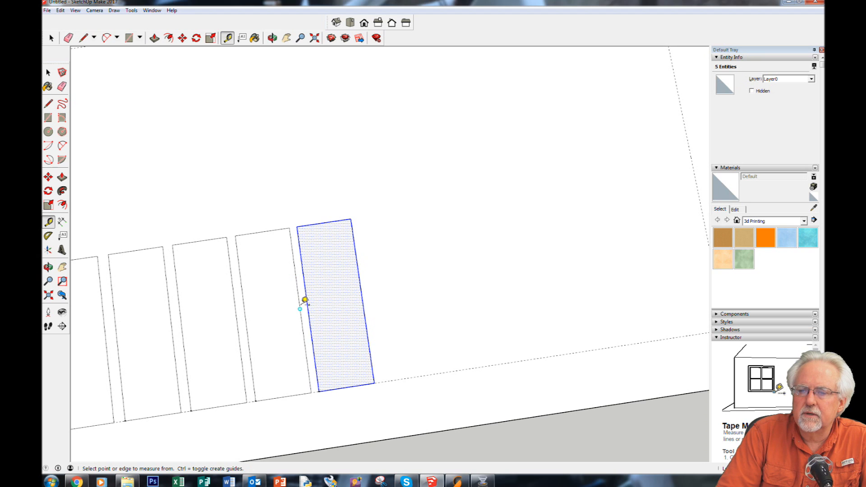
{"action": "left_click", "coordinate": [303, 300]}
{"action": "left_click", "coordinate": [311, 301]}
Place a guide point just past the fifteenth rectangle and copy that rectangle from its front left corner to make the sixteenth slot outline.
{"action": "scroll", "coordinate": [436, 316], "scroll_direction": "up", "scroll_amount": 4}
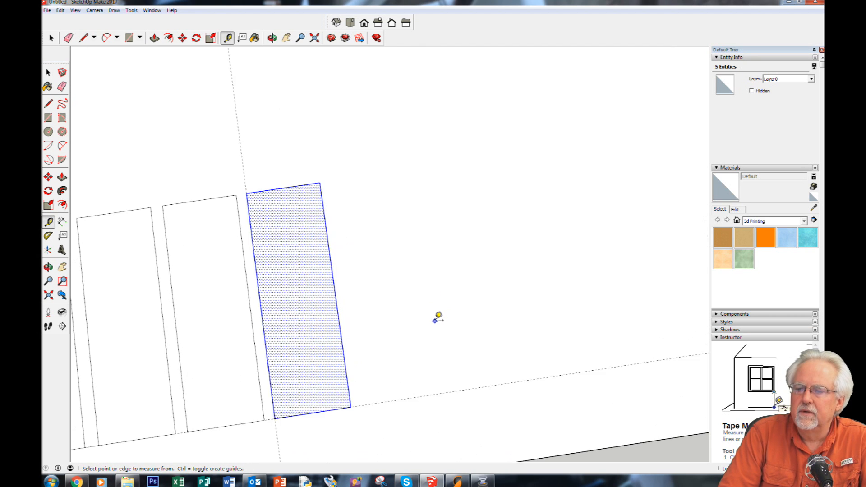
{"action": "scroll", "coordinate": [436, 315], "scroll_direction": "down", "scroll_amount": 1}
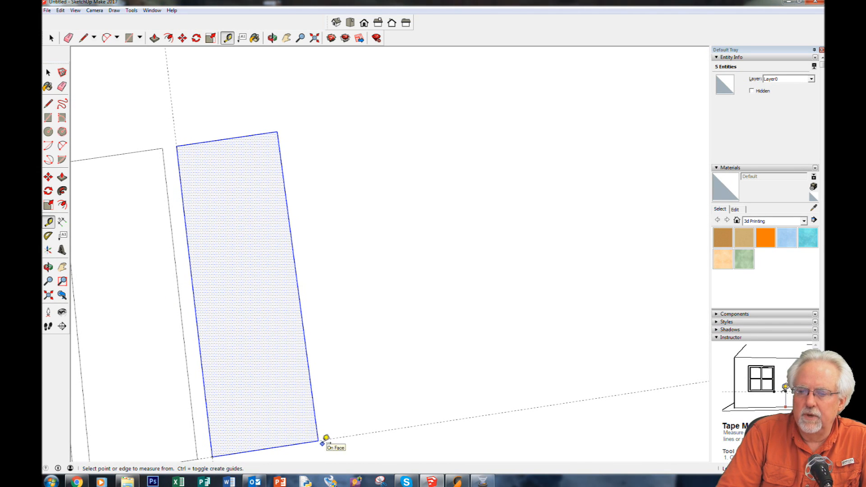
{"action": "left_click", "coordinate": [318, 440]}
{"action": "left_click", "coordinate": [373, 431]}
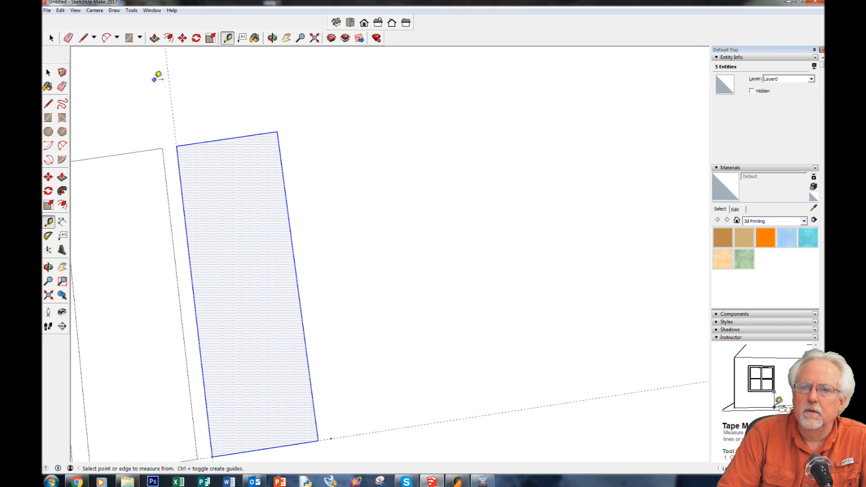
{"action": "left_click", "coordinate": [182, 38]}
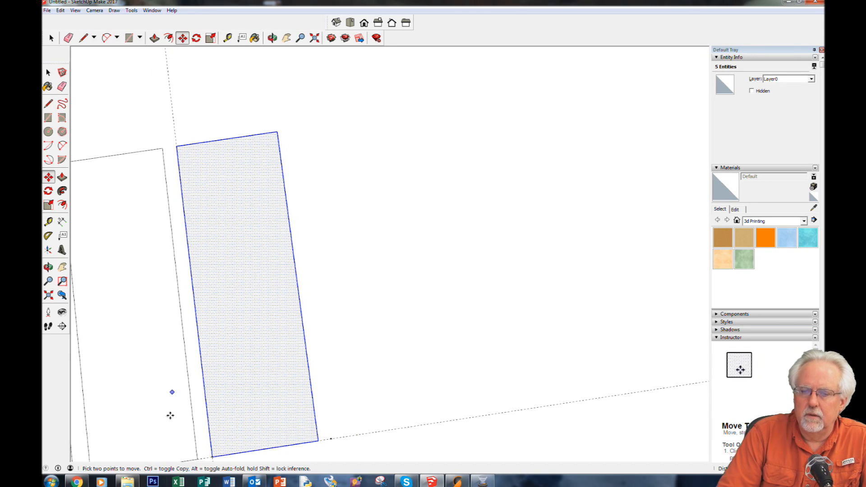
{"action": "left_click", "coordinate": [214, 457]}
{"action": "key", "text": "ctrl"}
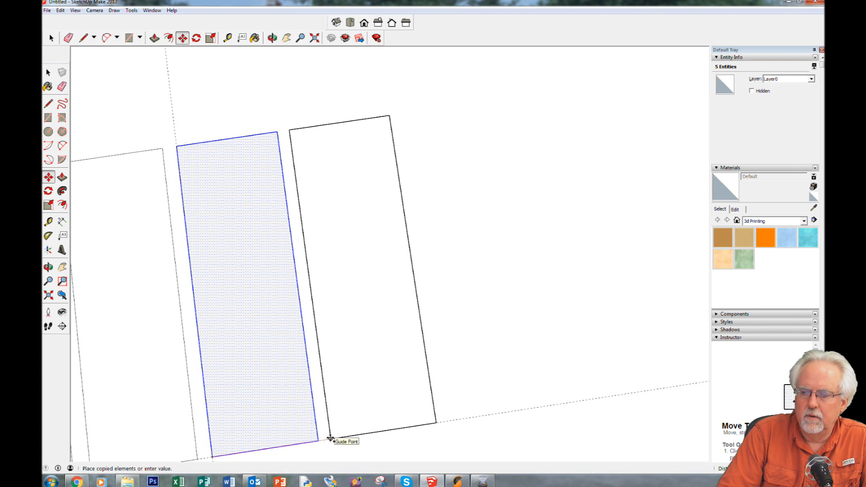
{"action": "left_click", "coordinate": [330, 438]}
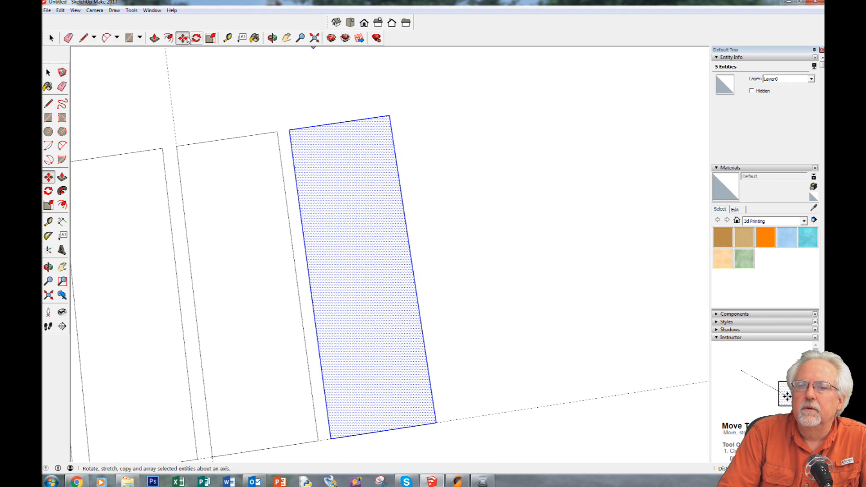
Place a guide point just past the sixteenth rectangle and copy that rectangle from its front left corner to make the seventeenth slot outline.
{"action": "left_click", "coordinate": [228, 37]}
{"action": "left_click", "coordinate": [436, 422]}
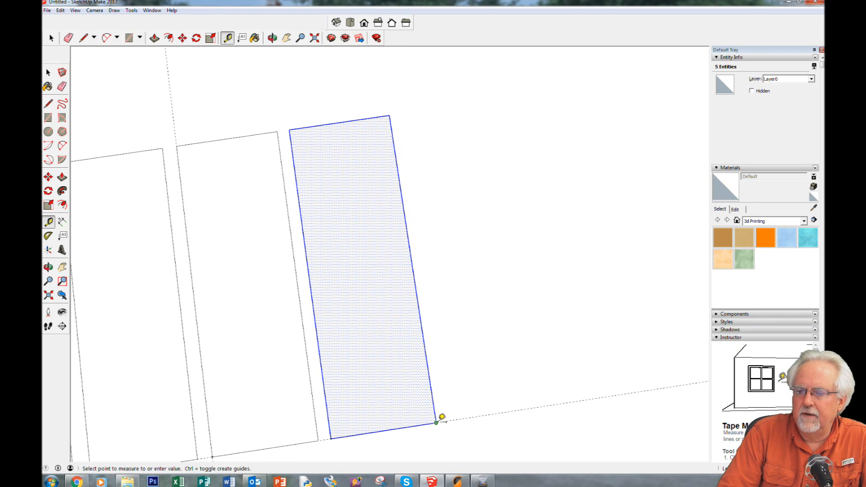
{"action": "key", "text": "Return"}
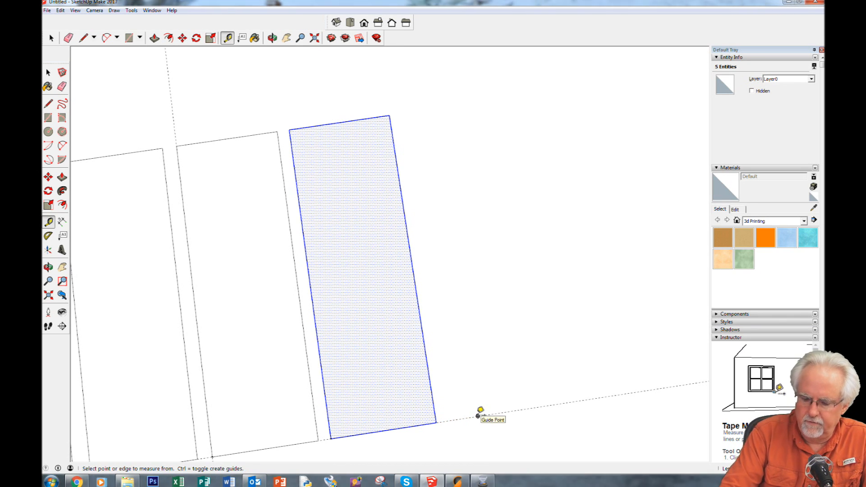
{"action": "left_click", "coordinate": [182, 38]}
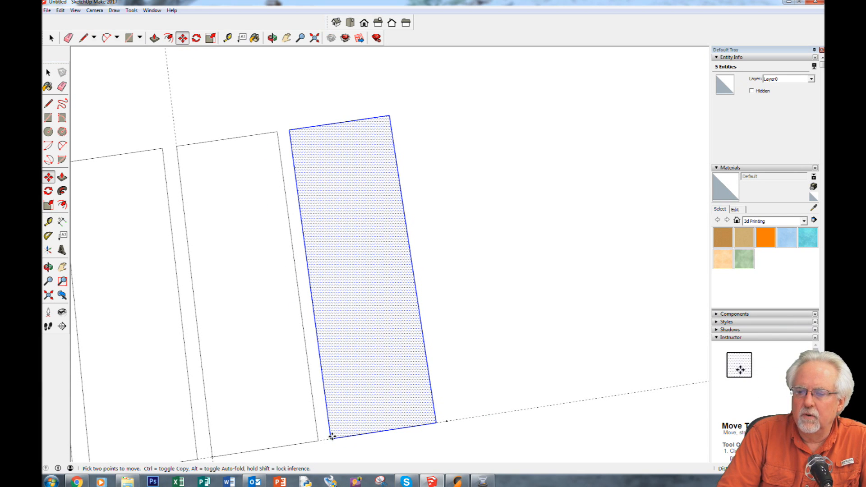
{"action": "left_click", "coordinate": [332, 436]}
{"action": "key", "text": "ctrl"}
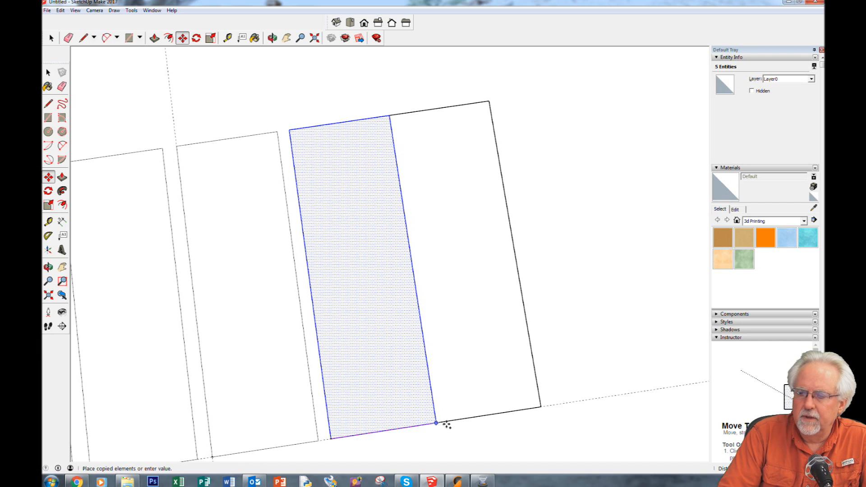
{"action": "left_click", "coordinate": [446, 423]}
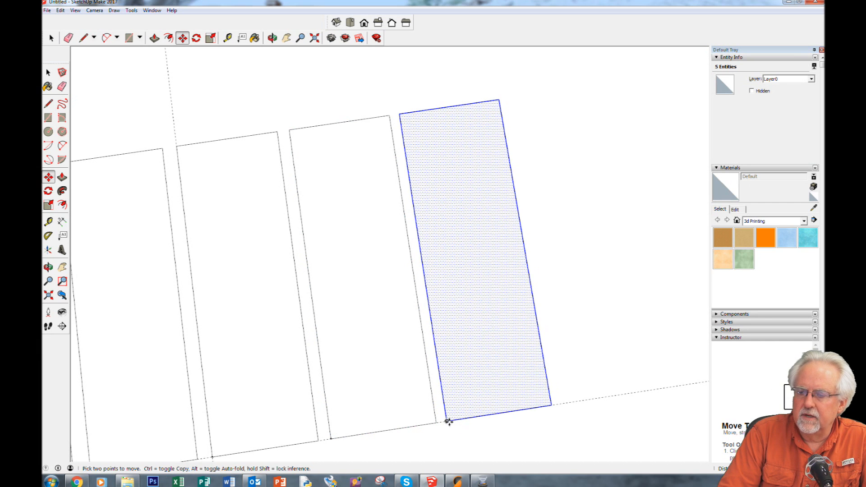
Place a guide point just past the seventeenth rectangle and copy that rectangle from its front left corner to make the eighteenth slot outline.
{"action": "left_click", "coordinate": [286, 38]}
{"action": "left_click_drag", "start_coordinate": [596, 233], "coordinate": [290, 262]}
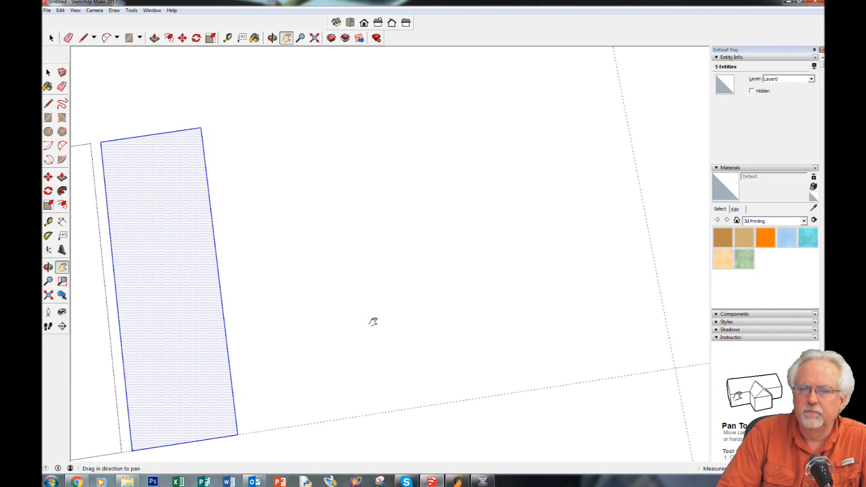
{"action": "left_click", "coordinate": [228, 38]}
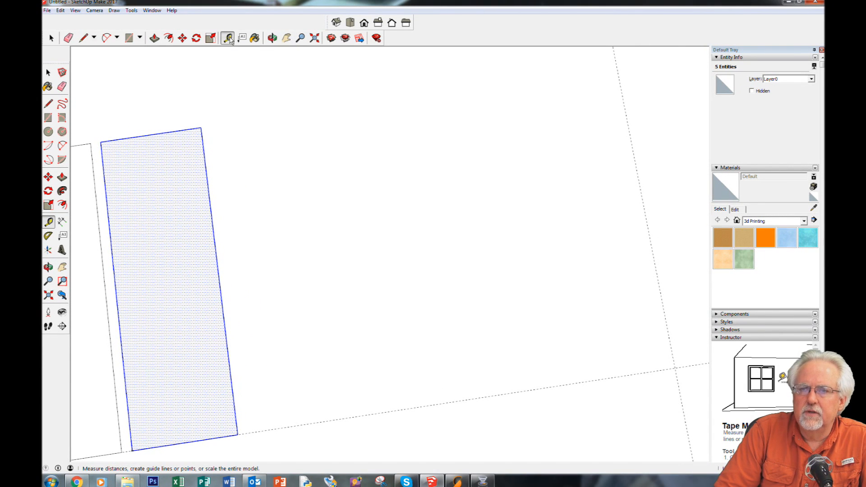
{"action": "left_click", "coordinate": [238, 434]}
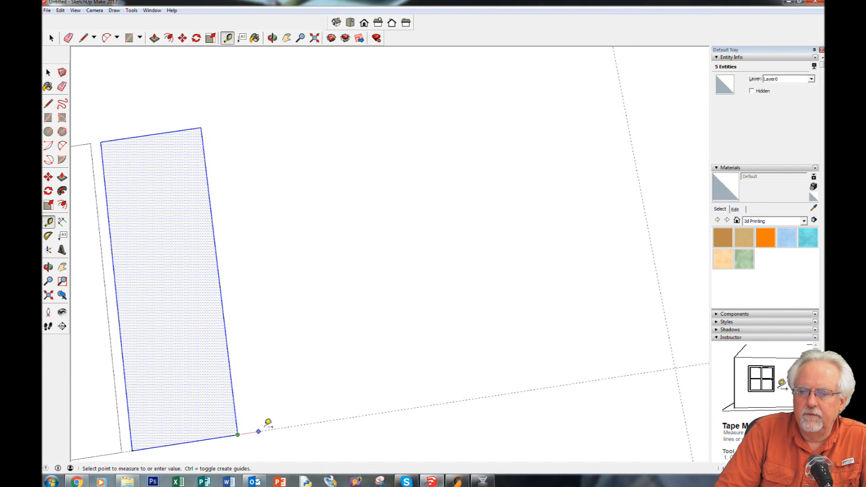
{"action": "left_click", "coordinate": [280, 427]}
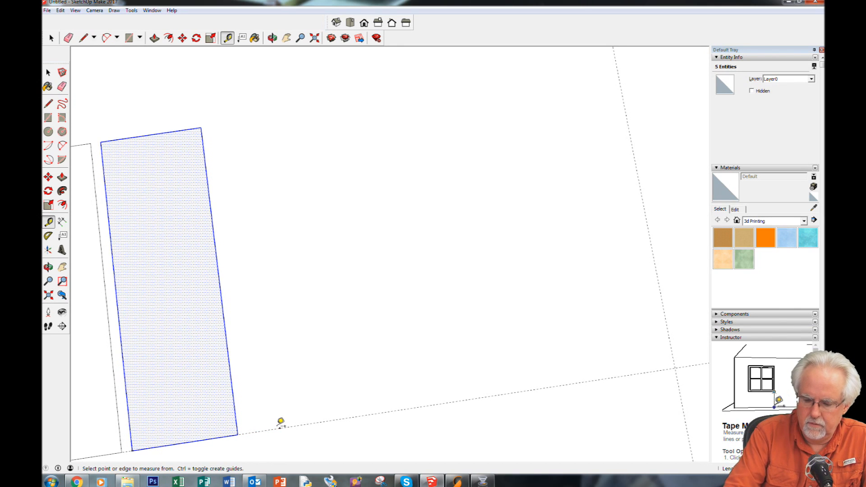
{"action": "left_click", "coordinate": [182, 38]}
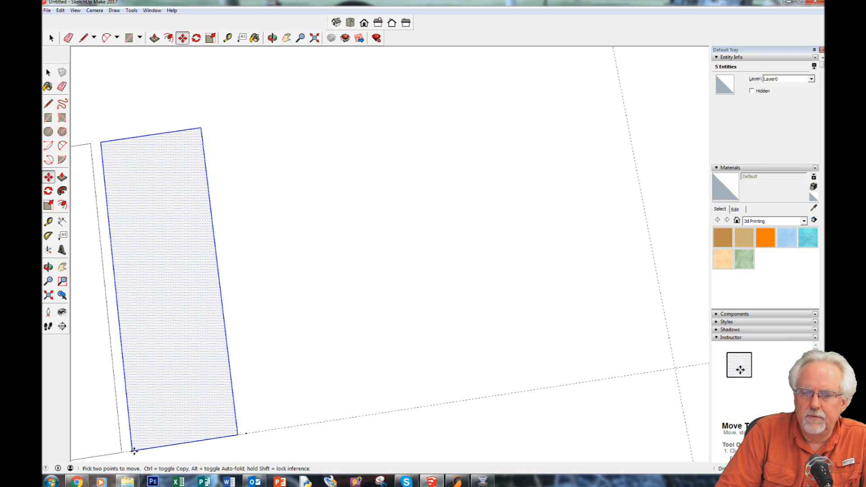
{"action": "left_click", "coordinate": [134, 450]}
{"action": "key", "text": "ctrl"}
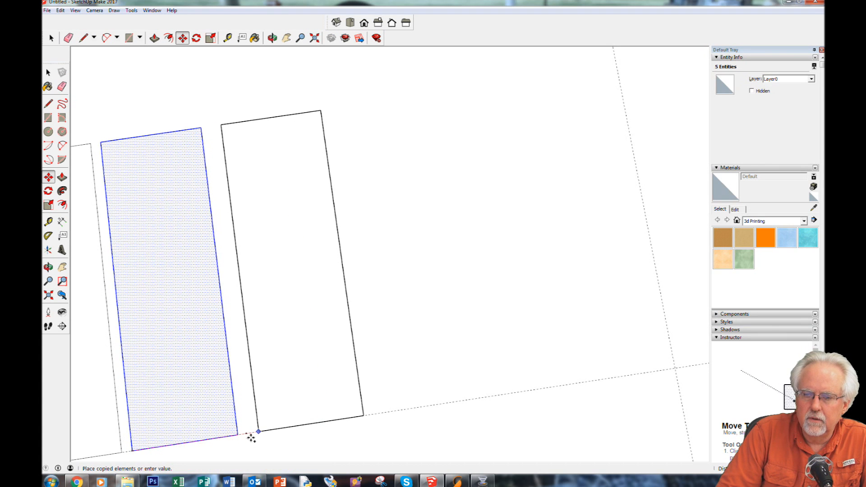
{"action": "left_click", "coordinate": [246, 434]}
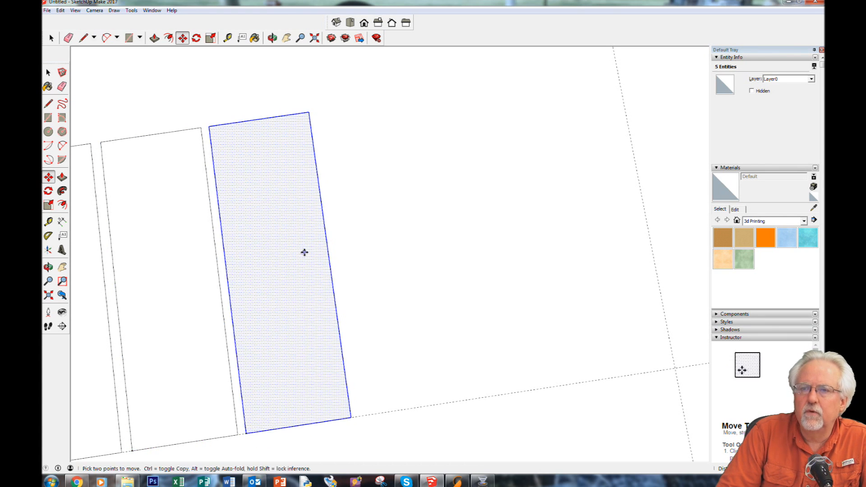
Place a guide point just past the eighteenth rectangle and copy that rectangle along the front guide line to make the nineteenth slot outline.
{"action": "left_click", "coordinate": [228, 38]}
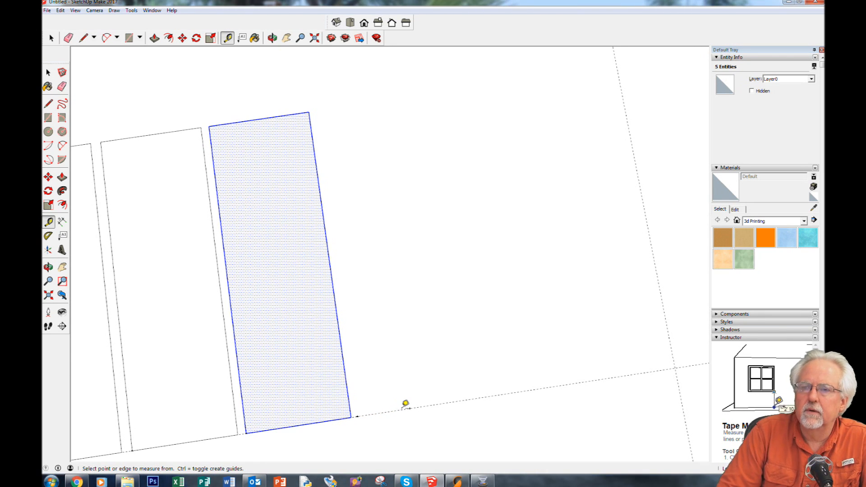
{"action": "left_click", "coordinate": [183, 37]}
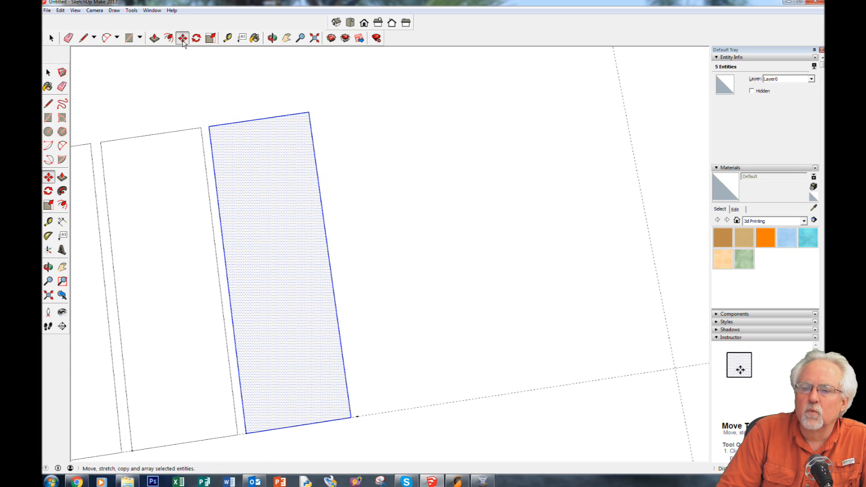
{"action": "left_click", "coordinate": [247, 433]}
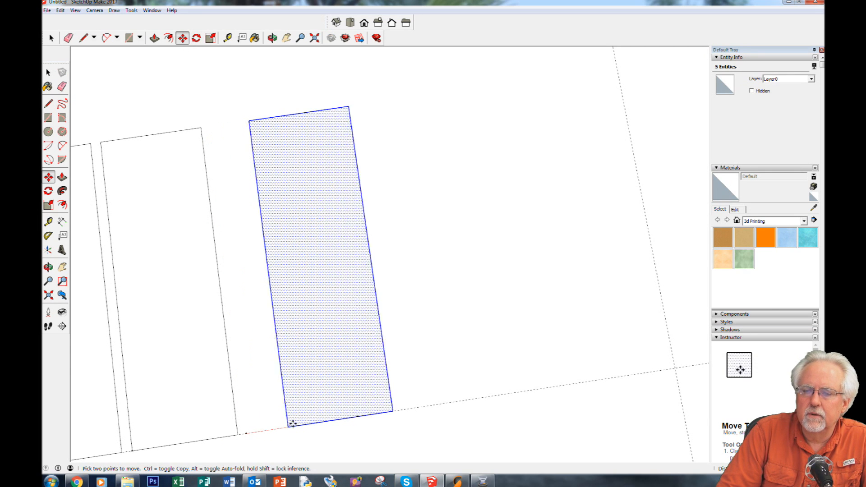
{"action": "key", "text": "ctrl"}
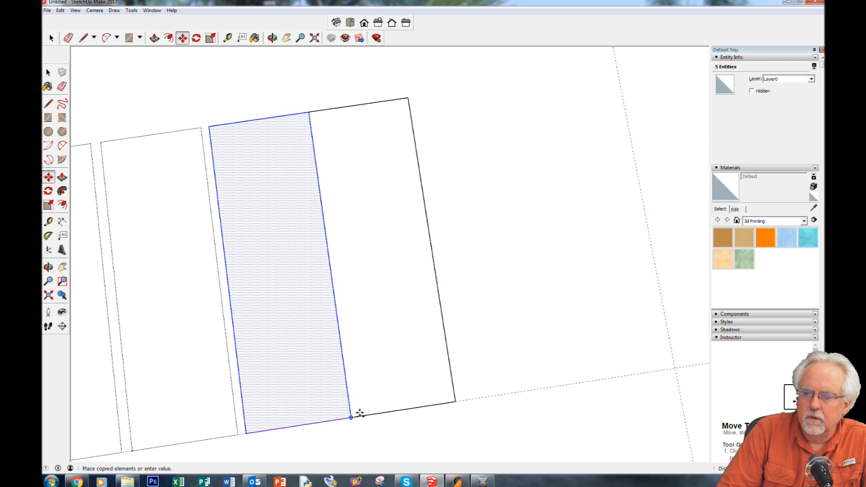
{"action": "scroll", "coordinate": [365, 413], "scroll_direction": "up", "scroll_amount": 5}
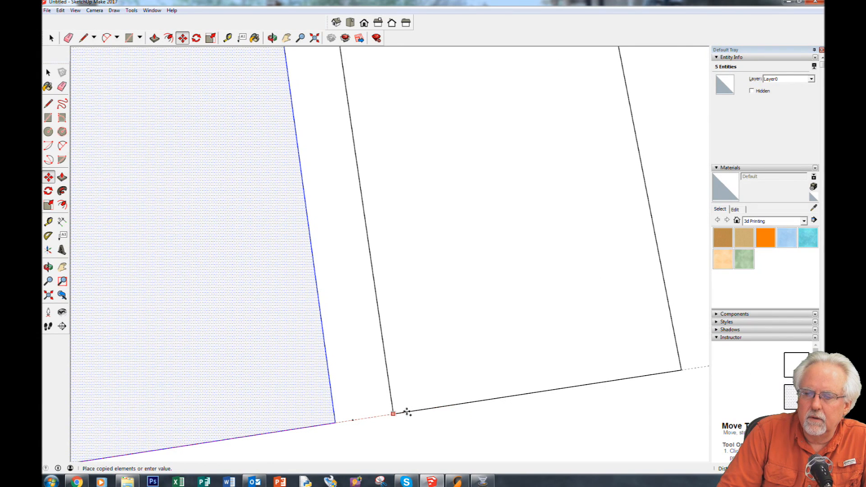
{"action": "left_click", "coordinate": [405, 410]}
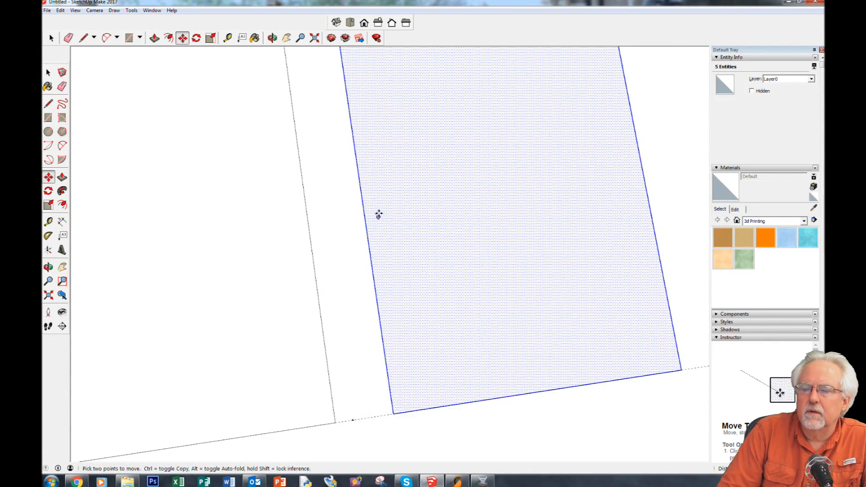
Disable length snapping in the model's unit settings and move the nineteenth rectangle's front left corner onto its guide point.
{"action": "left_click", "coordinate": [149, 10]}
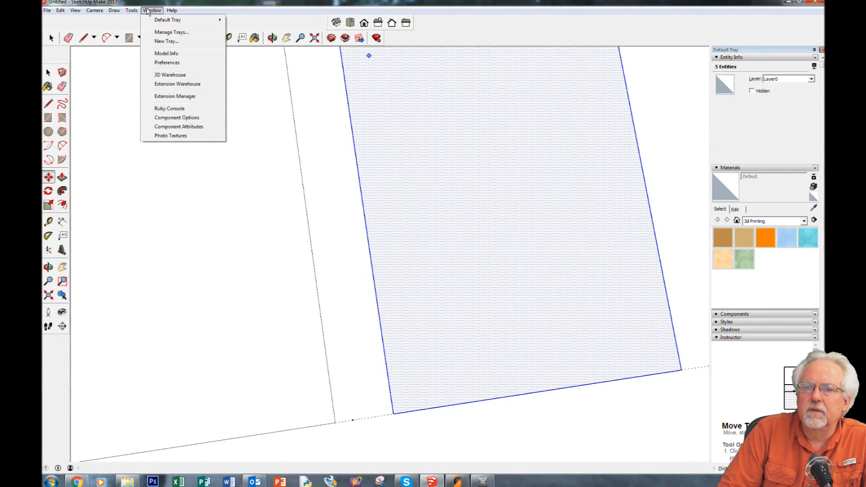
{"action": "left_click", "coordinate": [182, 55]}
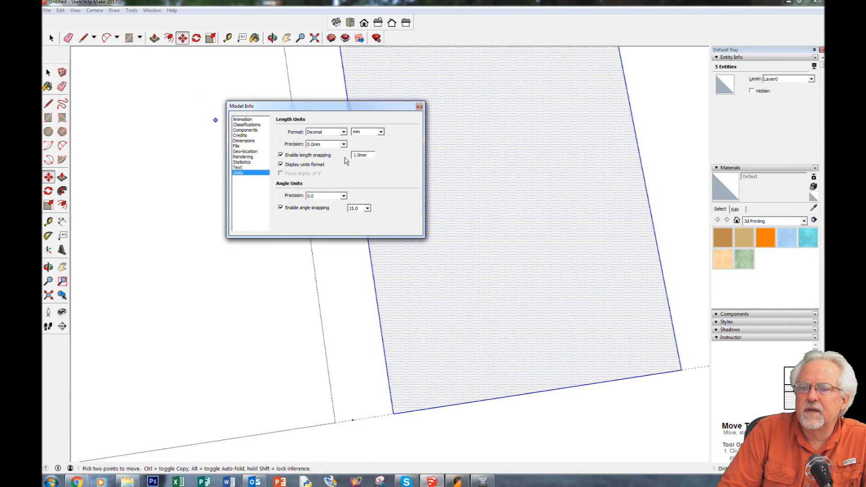
{"action": "left_click", "coordinate": [280, 155]}
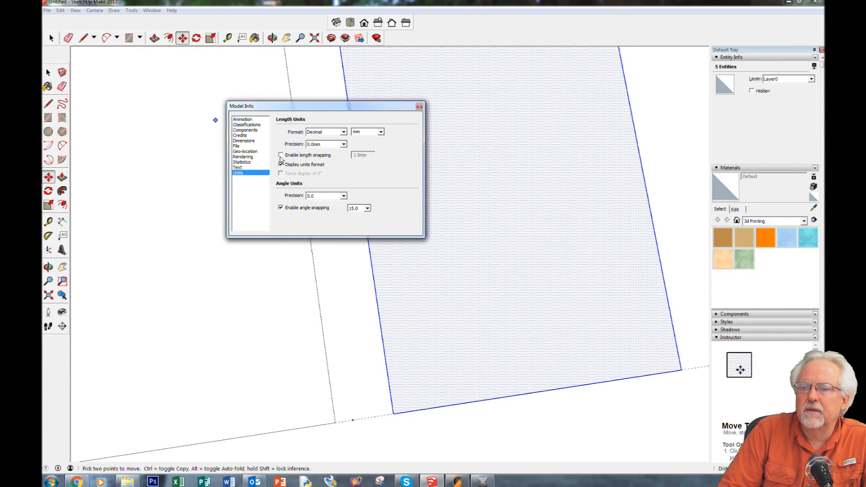
{"action": "left_click", "coordinate": [419, 106]}
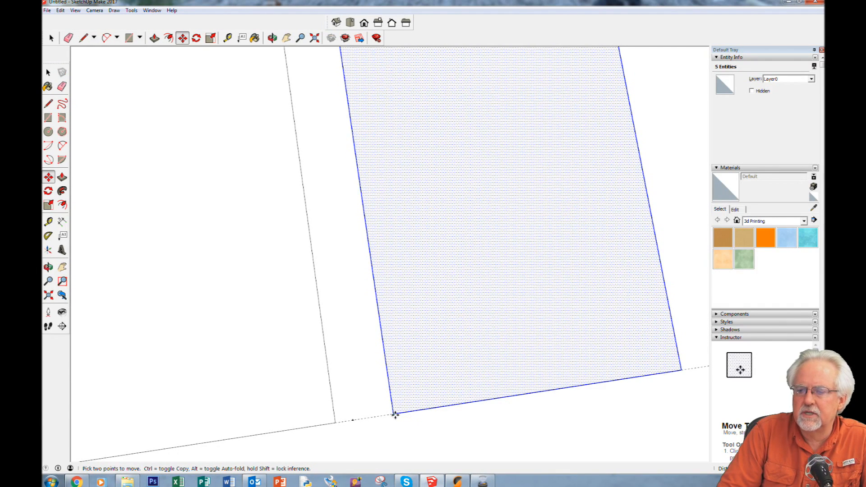
{"action": "left_click", "coordinate": [392, 414]}
{"action": "left_click", "coordinate": [352, 419]}
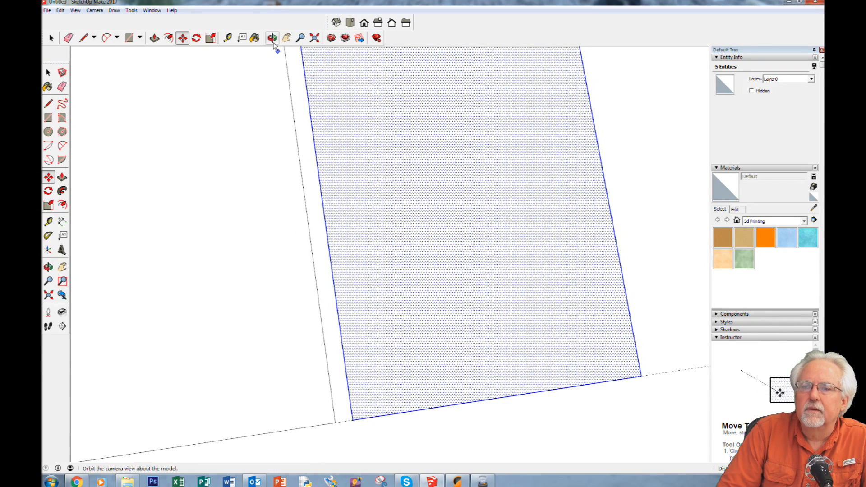
Measure the gaps before the nineteenth and eighteenth rectangles with the Tape Measure, placing guide lines along their left edges.
{"action": "left_click", "coordinate": [227, 38]}
{"action": "left_click", "coordinate": [306, 202]}
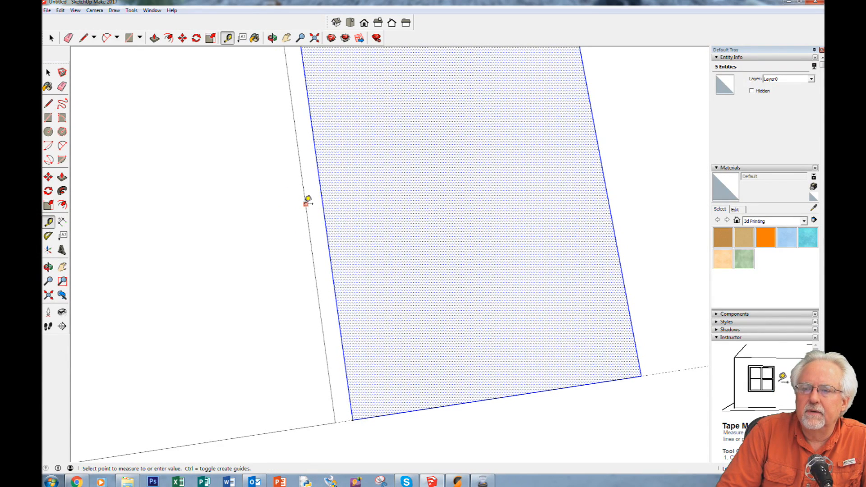
{"action": "left_click", "coordinate": [324, 201]}
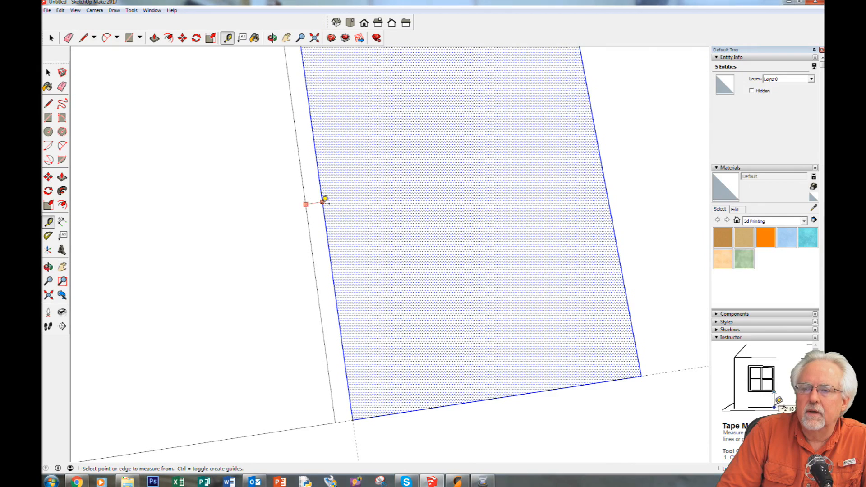
{"action": "scroll", "coordinate": [483, 250], "scroll_direction": "down", "scroll_amount": 2}
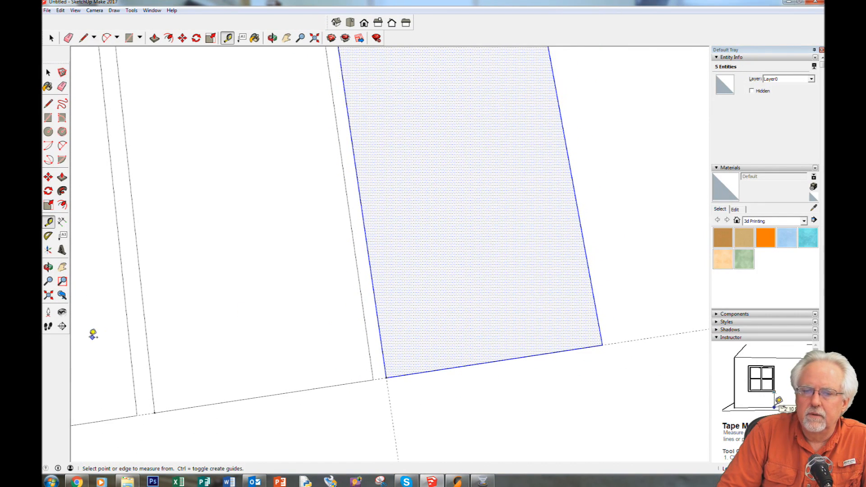
{"action": "left_click", "coordinate": [129, 332]}
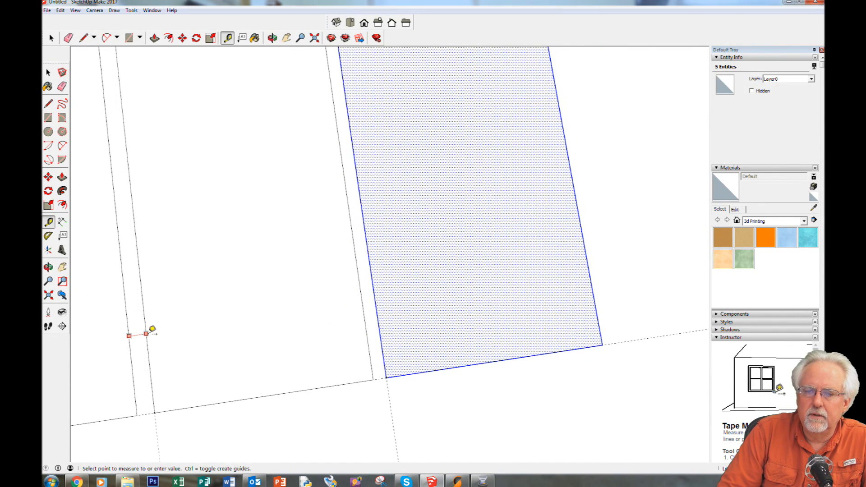
{"action": "left_click", "coordinate": [147, 333]}
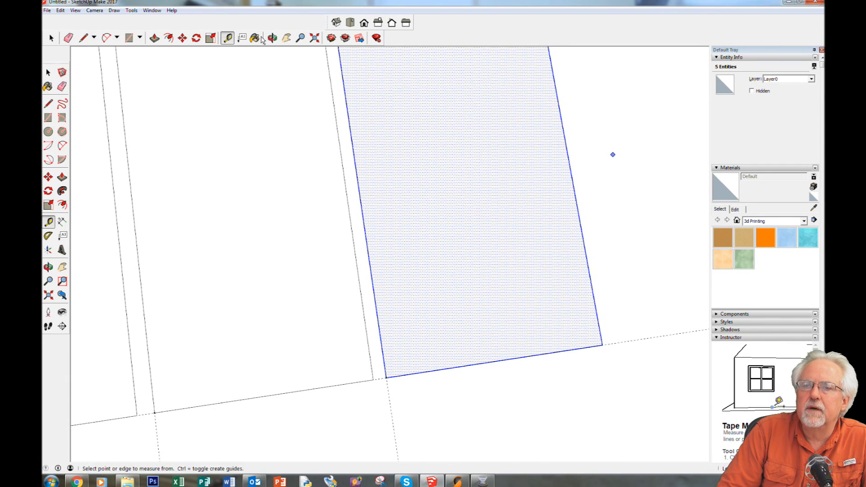
Place a guide point just past the nineteenth rectangle and copy that rectangle from its front left corner to make the twentieth slot outline.
{"action": "left_click", "coordinate": [286, 38]}
{"action": "left_click_drag", "start_coordinate": [508, 253], "coordinate": [203, 309]}
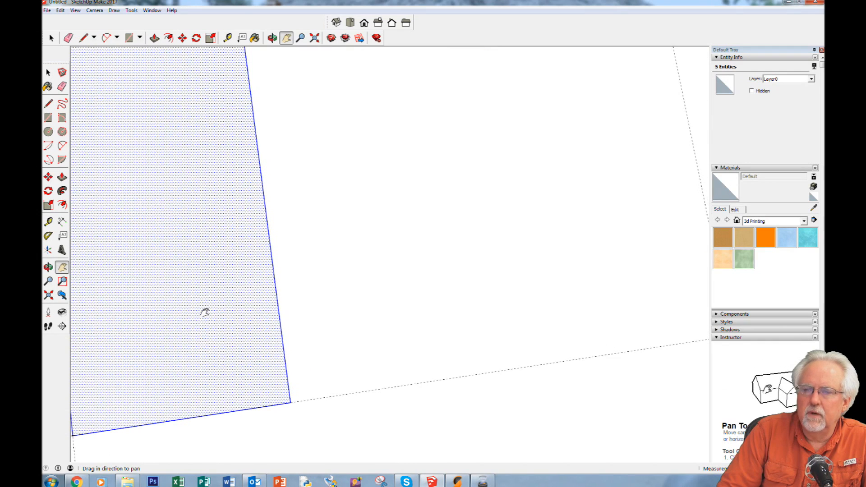
{"action": "left_click", "coordinate": [227, 39]}
{"action": "left_click", "coordinate": [291, 402]}
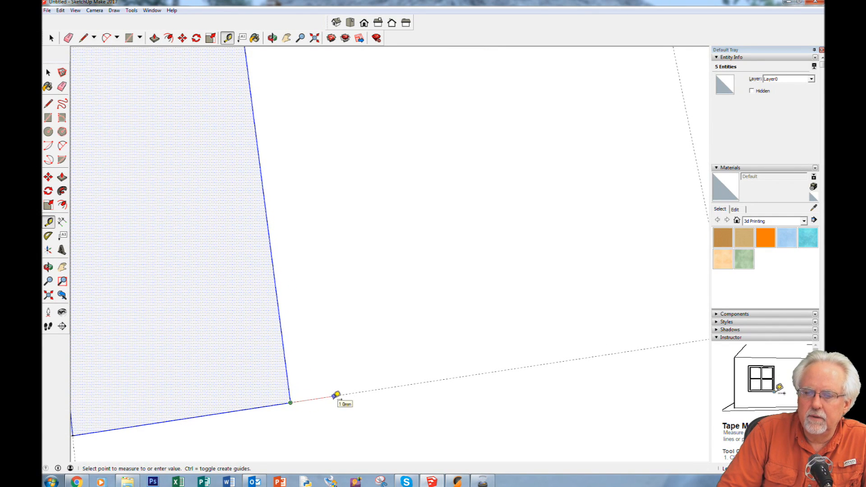
{"action": "left_click", "coordinate": [337, 395]}
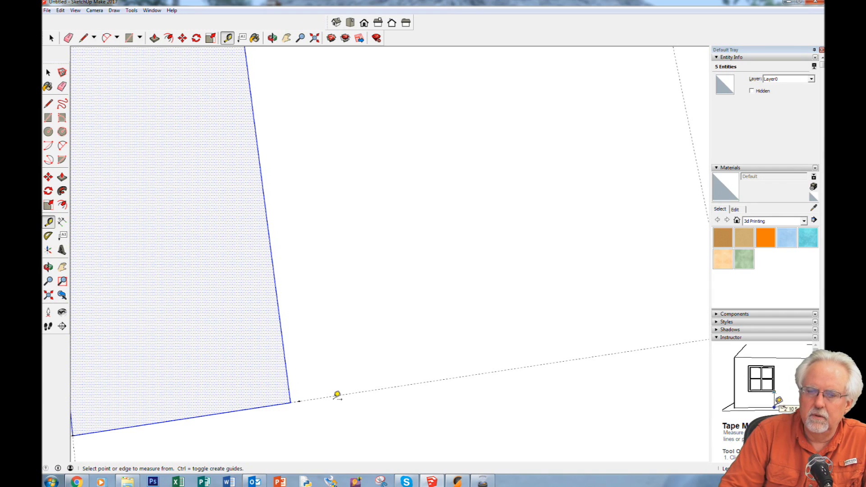
{"action": "left_click", "coordinate": [182, 38]}
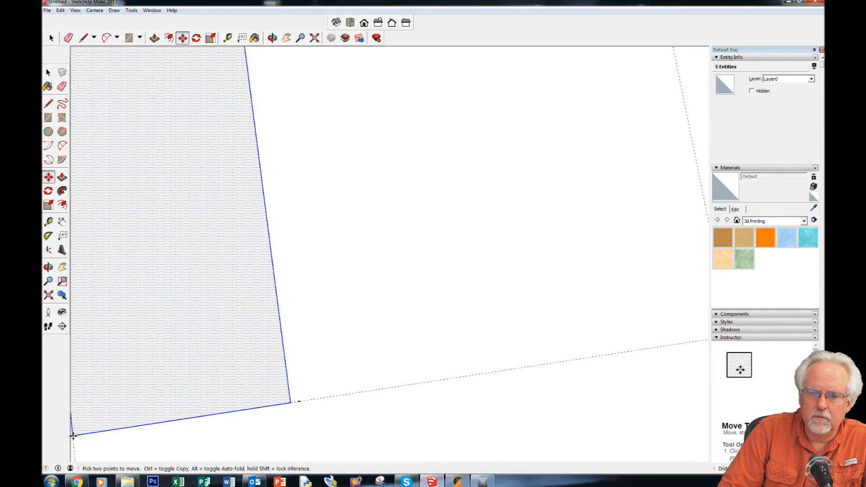
{"action": "left_click", "coordinate": [73, 436]}
{"action": "key", "text": "ctrl"}
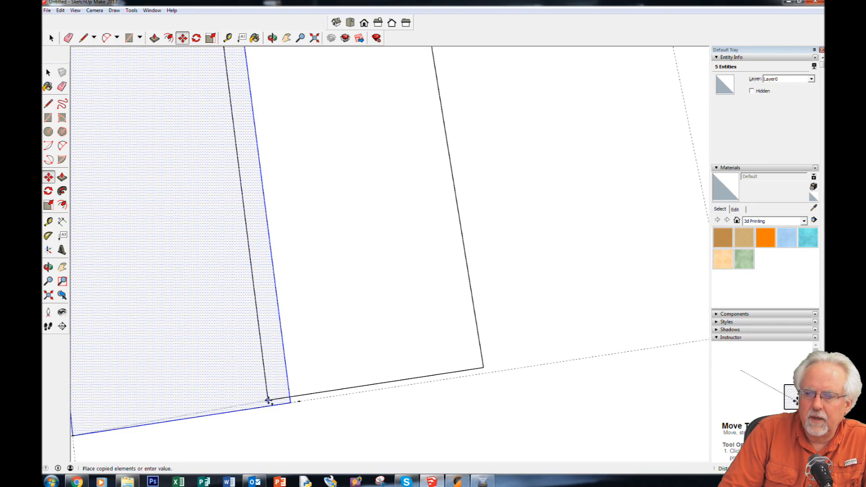
{"action": "left_click", "coordinate": [301, 401]}
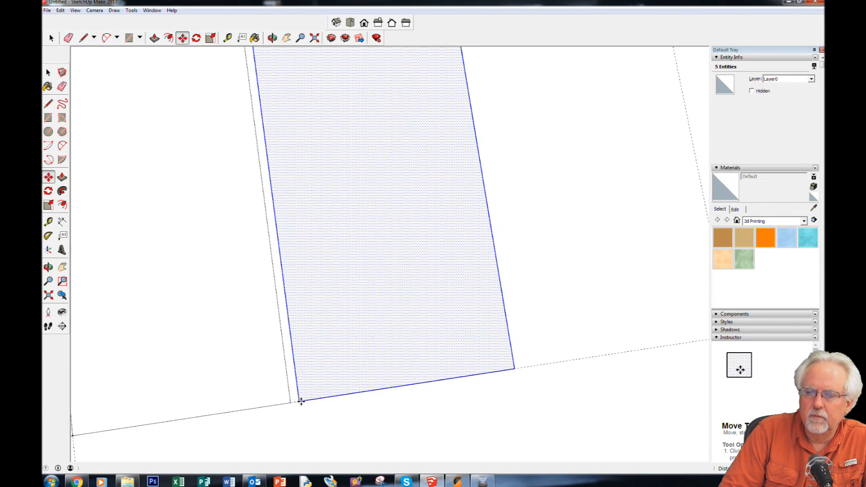
{"action": "key", "text": "t"}
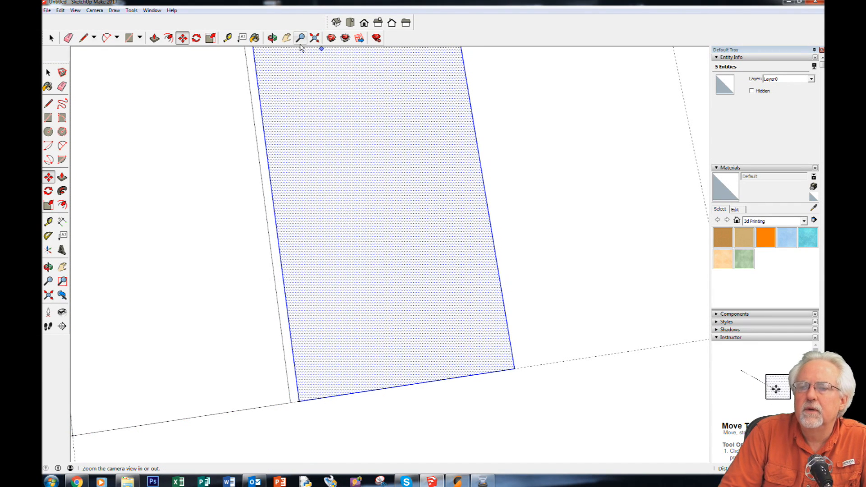
Place a guide point just past the twentieth rectangle and copy that rectangle from its front left corner to make the twenty-first slot outline.
{"action": "left_click", "coordinate": [227, 38]}
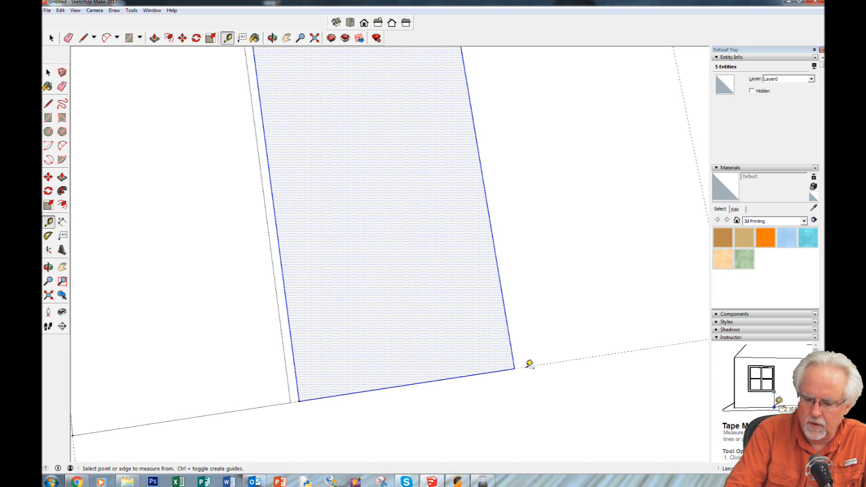
{"action": "scroll", "coordinate": [529, 363], "scroll_direction": "up", "scroll_amount": 1}
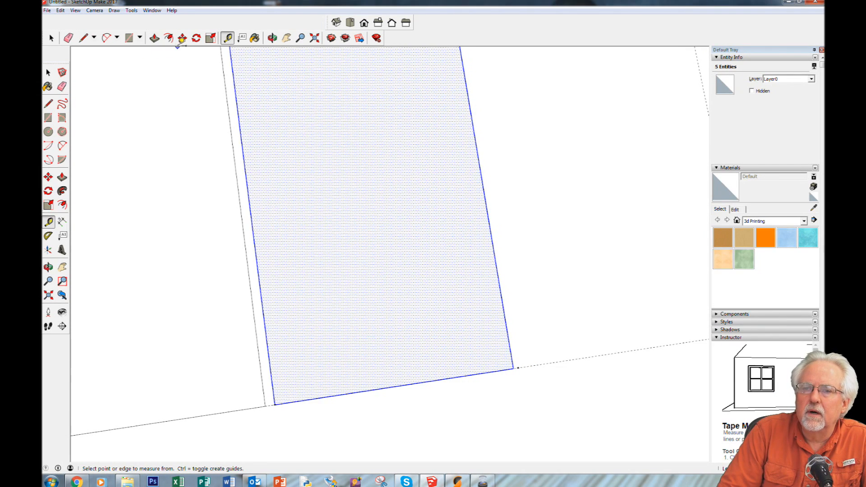
{"action": "left_click", "coordinate": [182, 38]}
{"action": "left_click", "coordinate": [276, 403]}
{"action": "key", "text": "ctrl"}
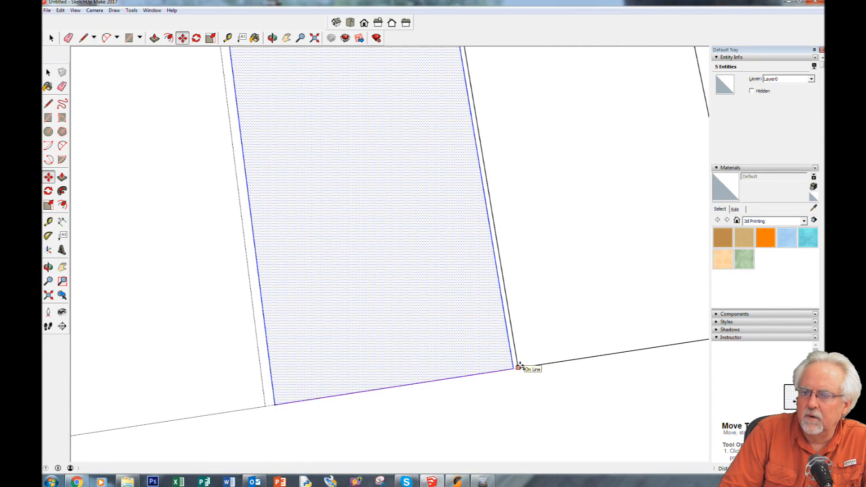
{"action": "left_click", "coordinate": [519, 367]}
Examine the gaps between the last slot outlines up close and the whole front row on the block.
{"action": "middle_click_drag", "start_coordinate": [523, 397], "coordinate": [499, 461]}
{"action": "scroll", "coordinate": [487, 380], "scroll_direction": "down", "scroll_amount": 2}
{"action": "scroll", "coordinate": [487, 378], "scroll_direction": "down", "scroll_amount": 2}
{"action": "scroll", "coordinate": [487, 377], "scroll_direction": "up", "scroll_amount": 4}
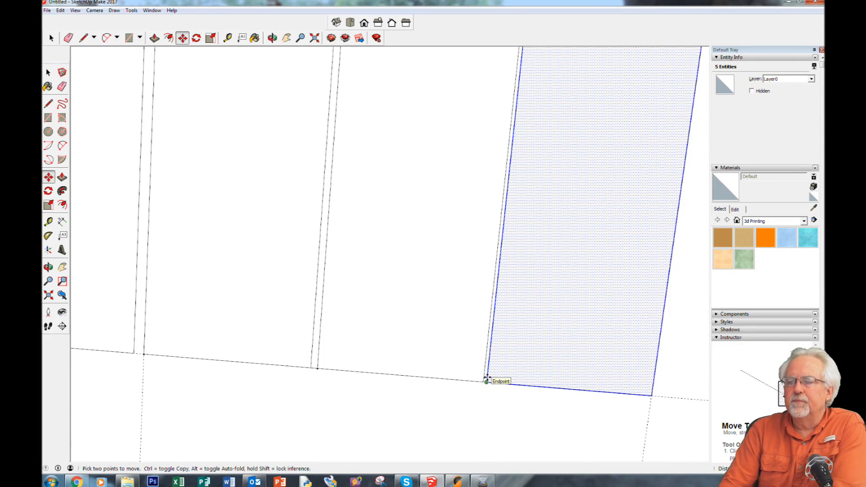
{"action": "scroll", "coordinate": [490, 361], "scroll_direction": "up", "scroll_amount": 1}
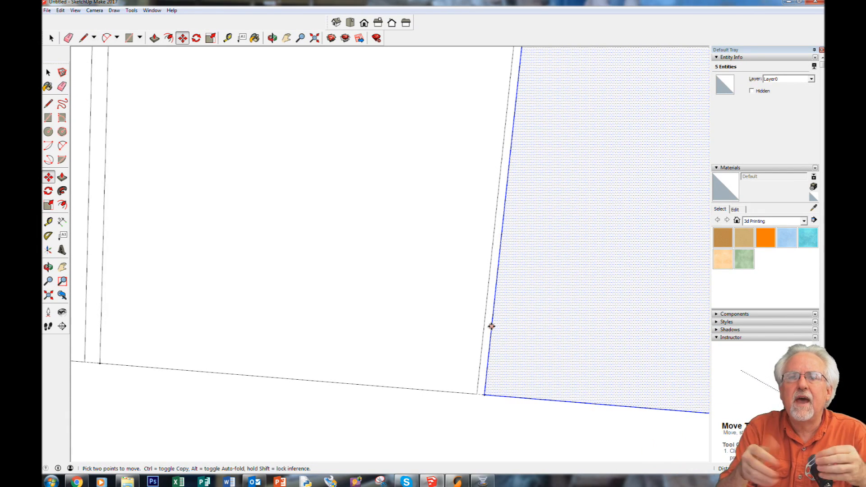
{"action": "scroll", "coordinate": [491, 326], "scroll_direction": "down", "scroll_amount": 8}
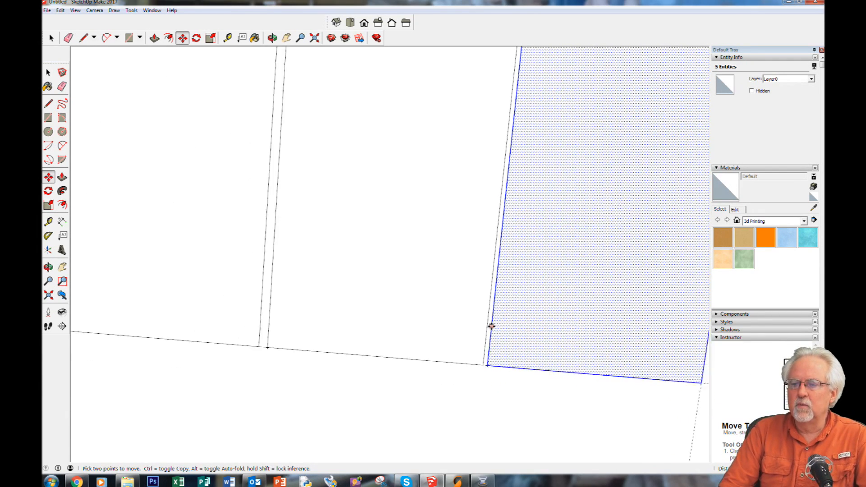
{"action": "scroll", "coordinate": [491, 326], "scroll_direction": "down", "scroll_amount": 10}
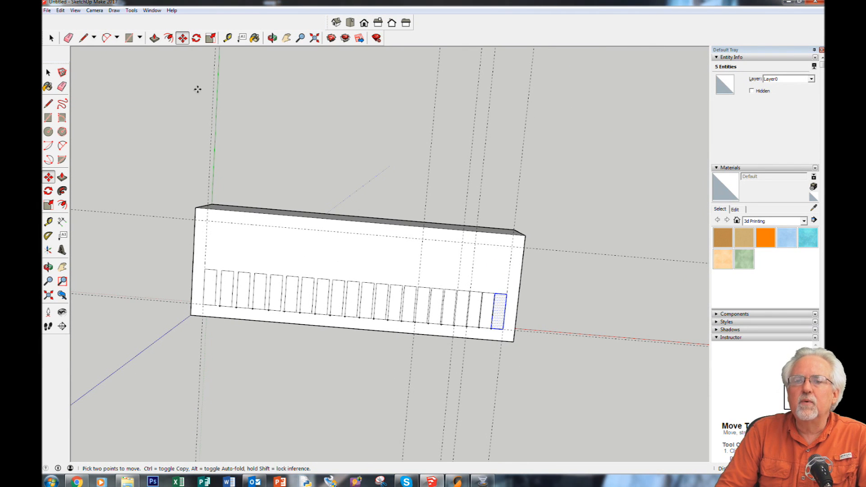
Erase the three surplus guide lines crossing the slot row, keeping the two along its outer ends.
{"action": "middle_click_drag", "start_coordinate": [556, 370], "coordinate": [677, 334]}
{"action": "middle_click_drag", "start_coordinate": [376, 418], "coordinate": [487, 412]}
{"action": "middle_click_drag", "start_coordinate": [307, 385], "coordinate": [324, 393]}
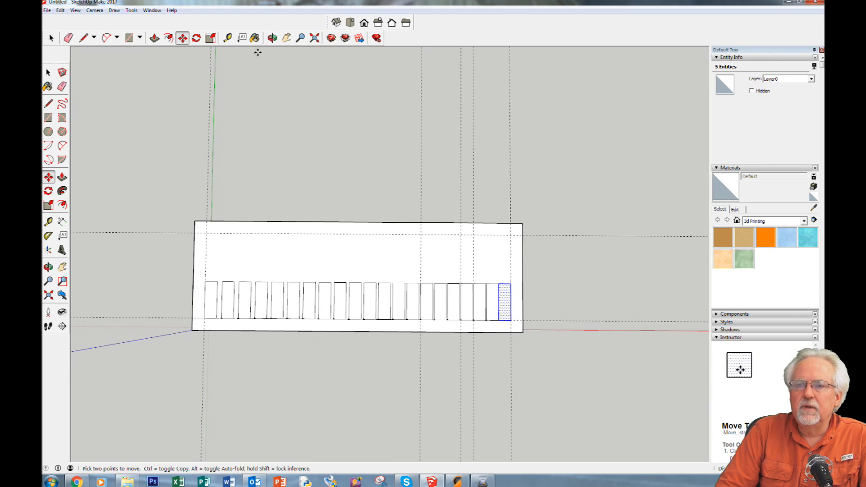
{"action": "left_click", "coordinate": [68, 37]}
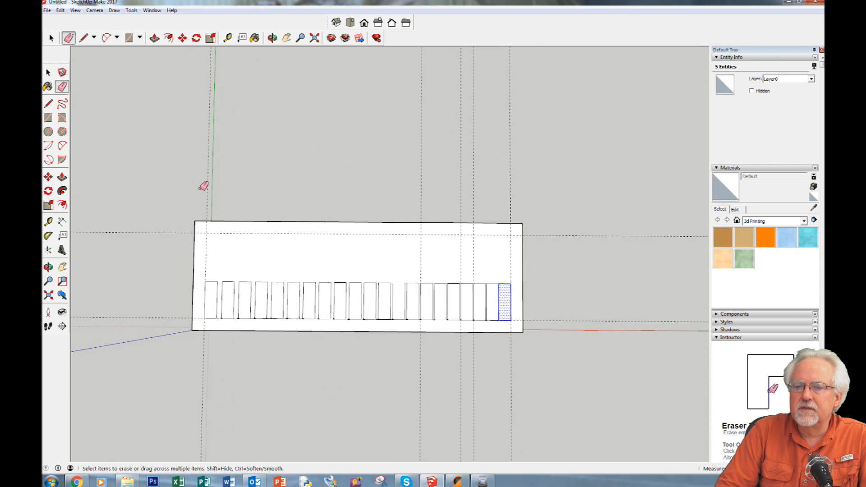
{"action": "left_click", "coordinate": [421, 182]}
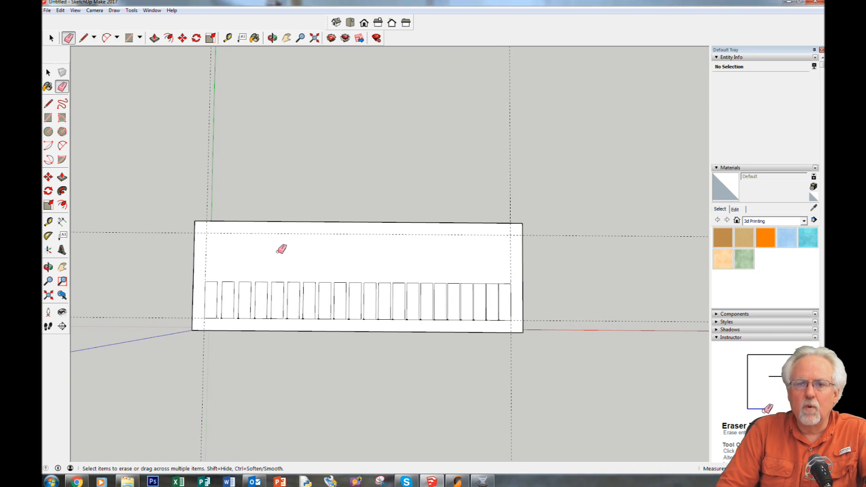
Select the whole front row of slot outlines and copy it straight back along the green axis to the rear guide line.
{"action": "left_click", "coordinate": [50, 38]}
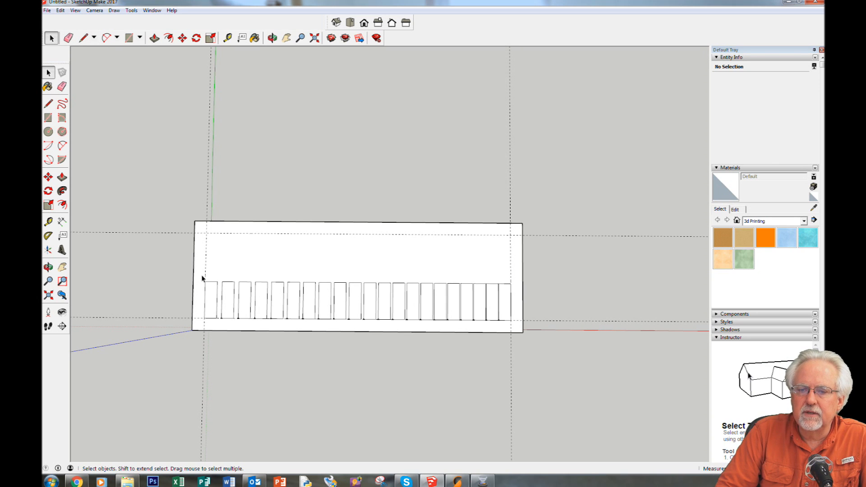
{"action": "left_click_drag", "start_coordinate": [199, 274], "coordinate": [520, 331]}
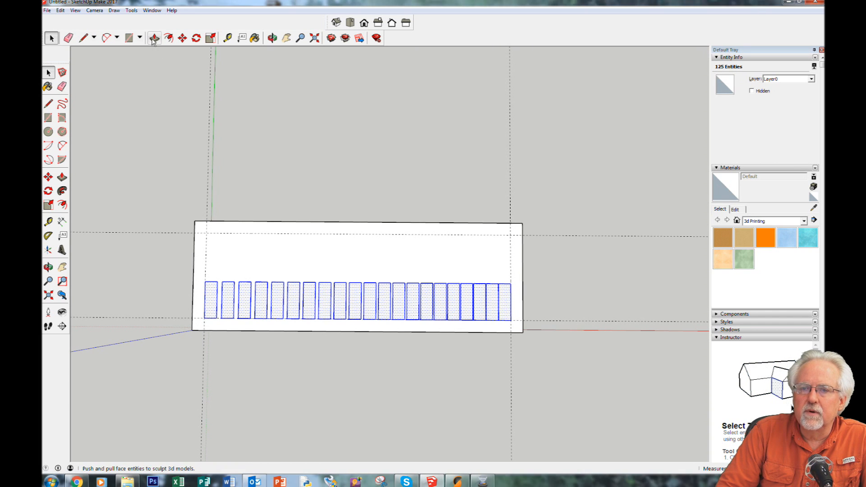
{"action": "left_click", "coordinate": [182, 39]}
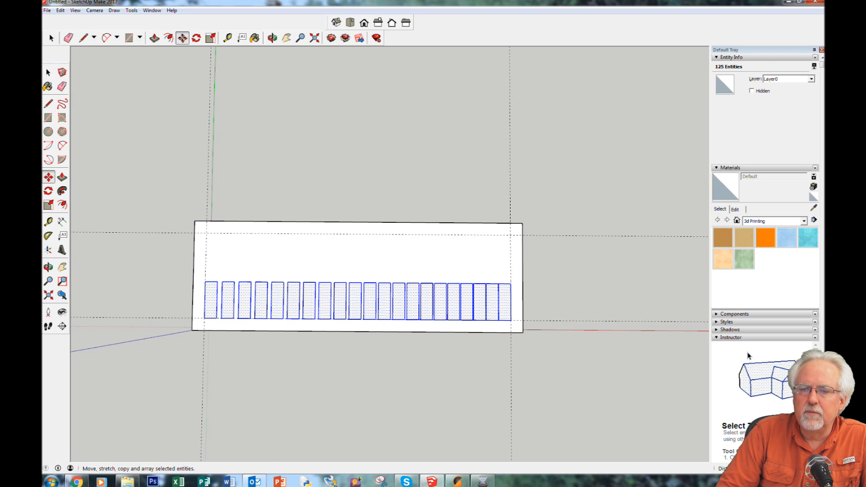
{"action": "left_click", "coordinate": [208, 284]}
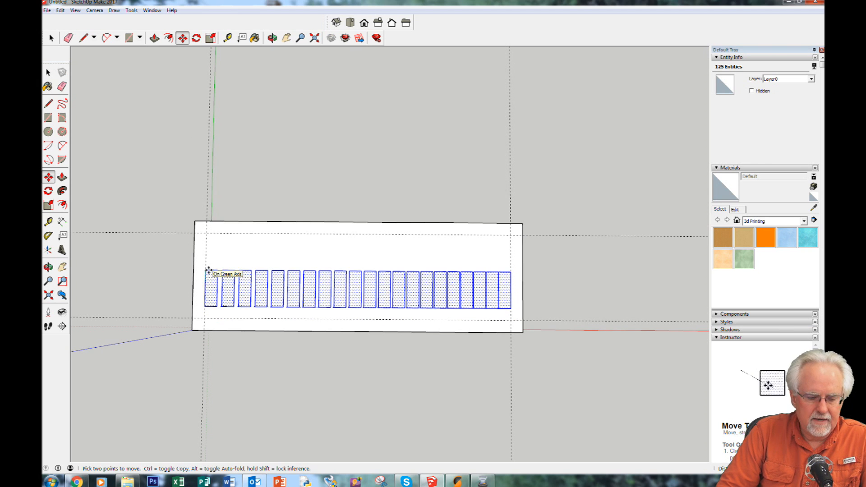
{"action": "key", "text": "ctrl"}
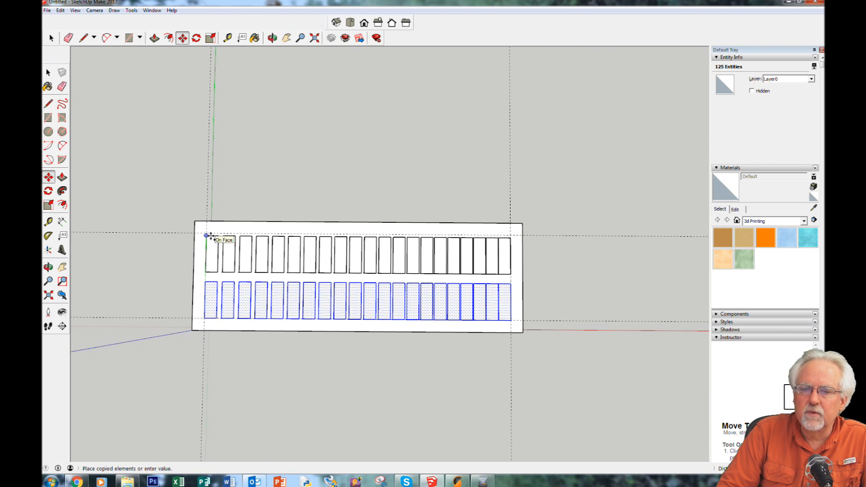
{"action": "left_click", "coordinate": [211, 233]}
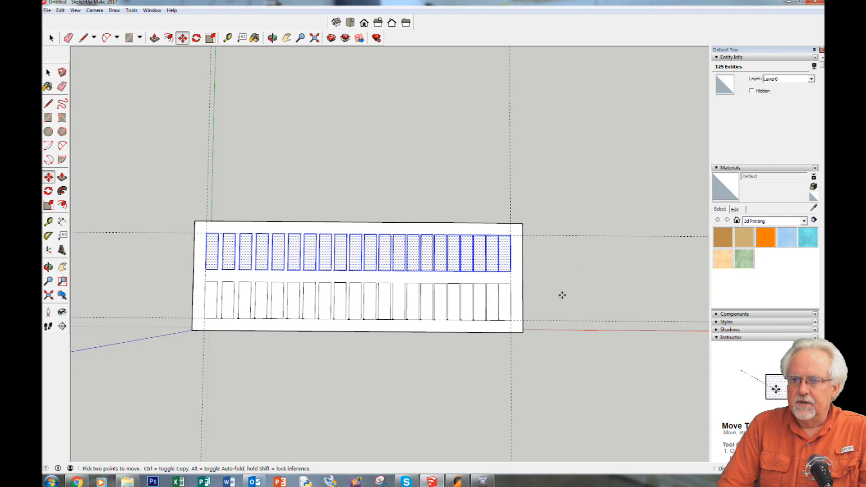
Push the first front slot outline down deep into the block with Push/Pull.
{"action": "key", "text": "o"}
{"action": "left_click_drag", "start_coordinate": [554, 284], "coordinate": [570, 205]}
{"action": "key", "text": "m"}
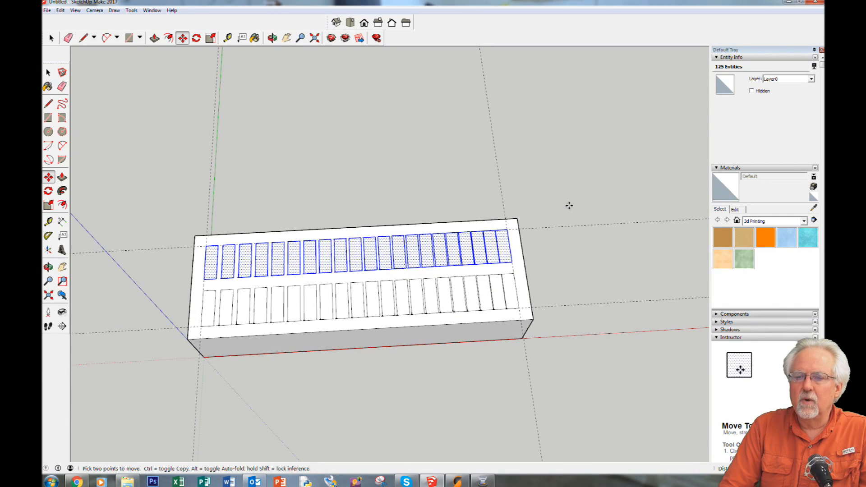
{"action": "scroll", "coordinate": [210, 171], "scroll_direction": "up", "scroll_amount": 3}
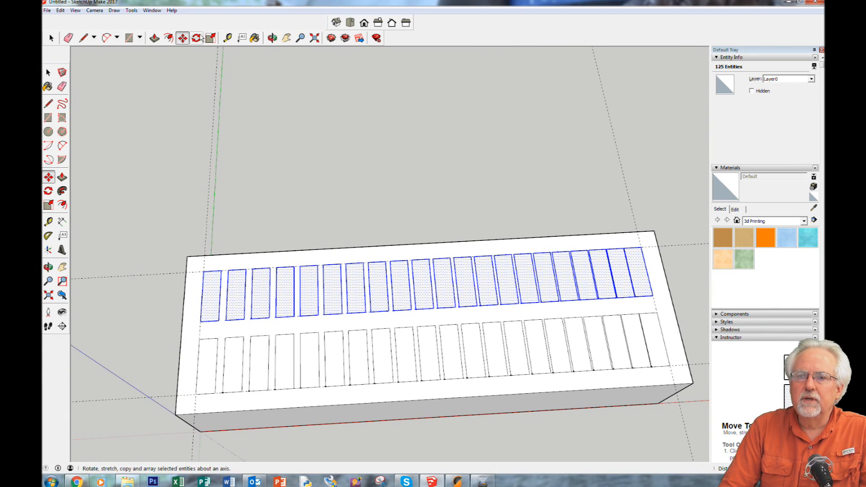
{"action": "left_click", "coordinate": [152, 40]}
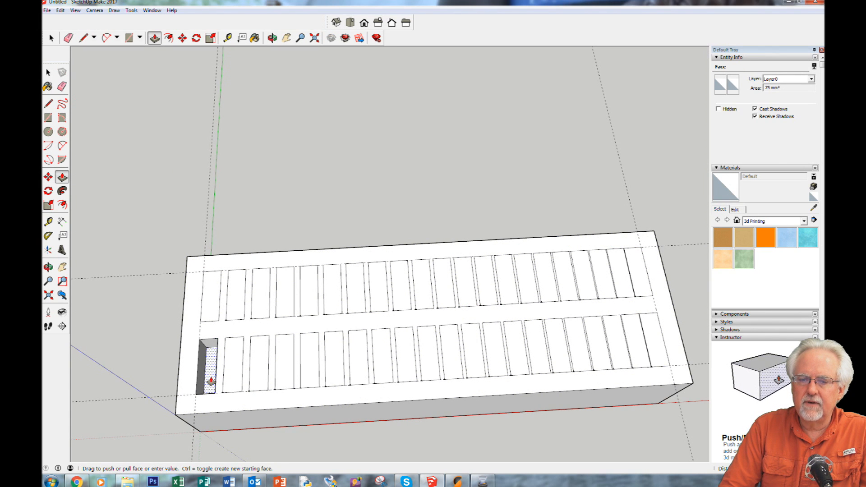
{"action": "left_click", "coordinate": [211, 381]}
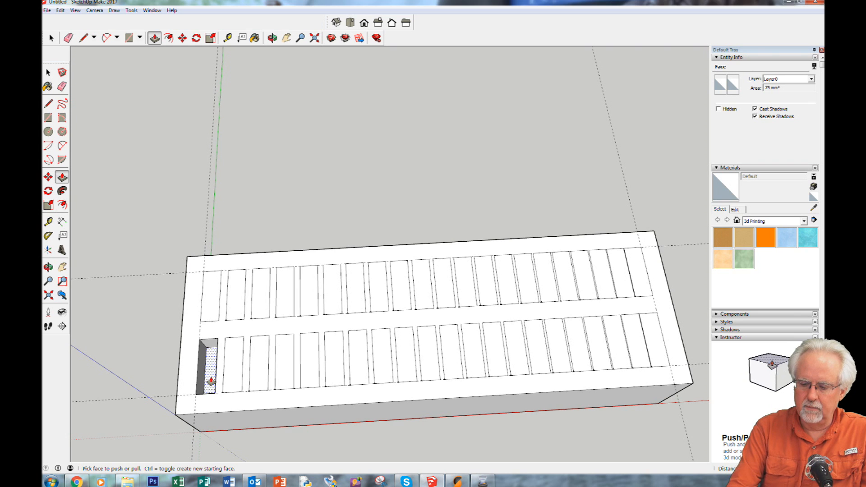
{"action": "left_click", "coordinate": [211, 381]}
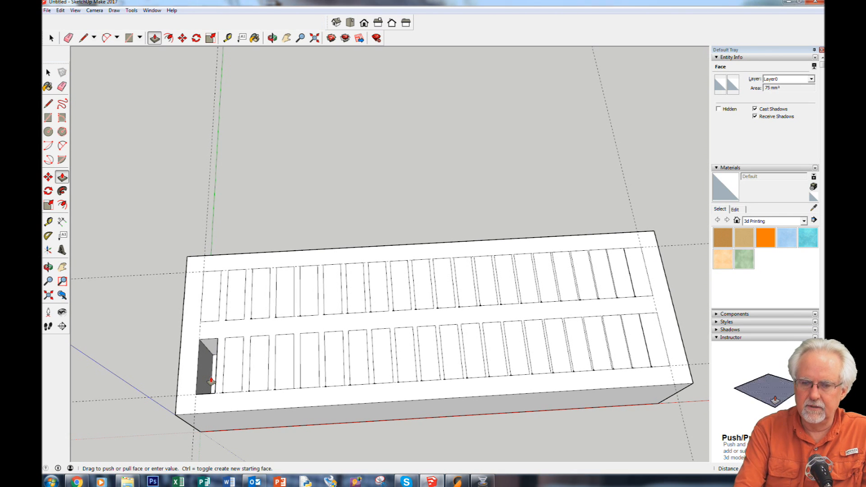
{"action": "left_click", "coordinate": [181, 369]}
Push the second through fifth front slot outlines down to the same depth as the first slot.
{"action": "key", "text": "o"}
{"action": "left_click_drag", "start_coordinate": [159, 353], "coordinate": [243, 403]}
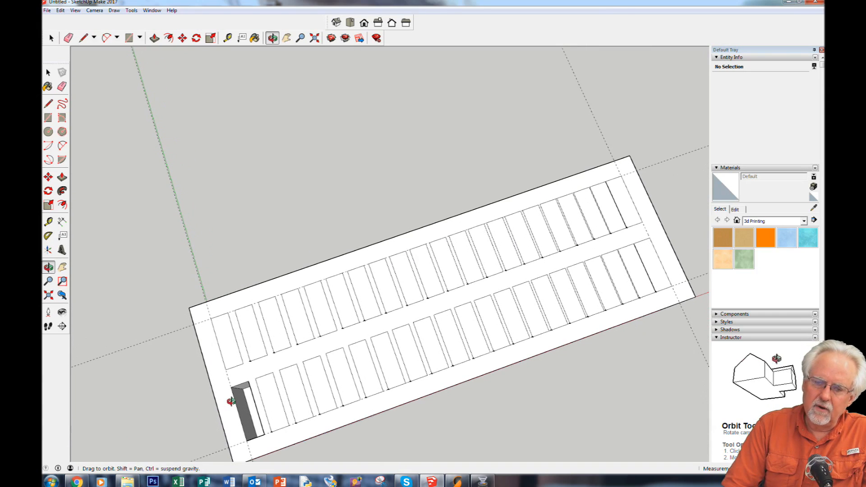
{"action": "key", "text": "p"}
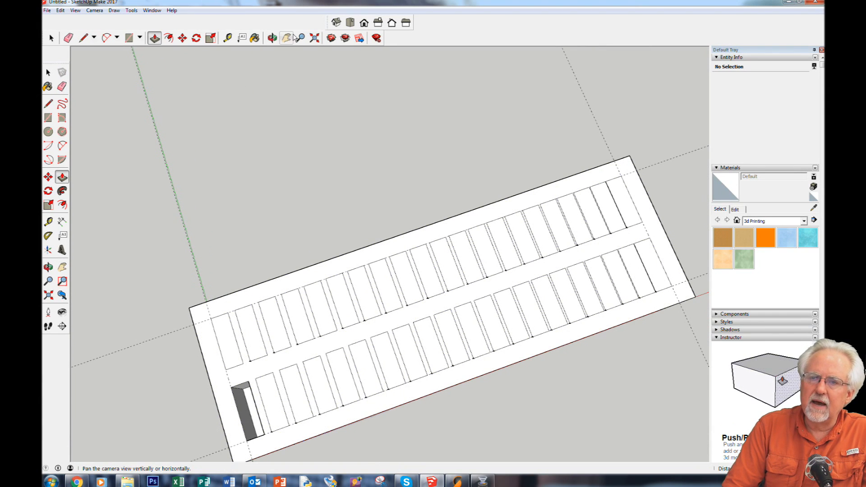
{"action": "left_click", "coordinate": [294, 38]}
{"action": "left_click_drag", "start_coordinate": [331, 433], "coordinate": [412, 387]}
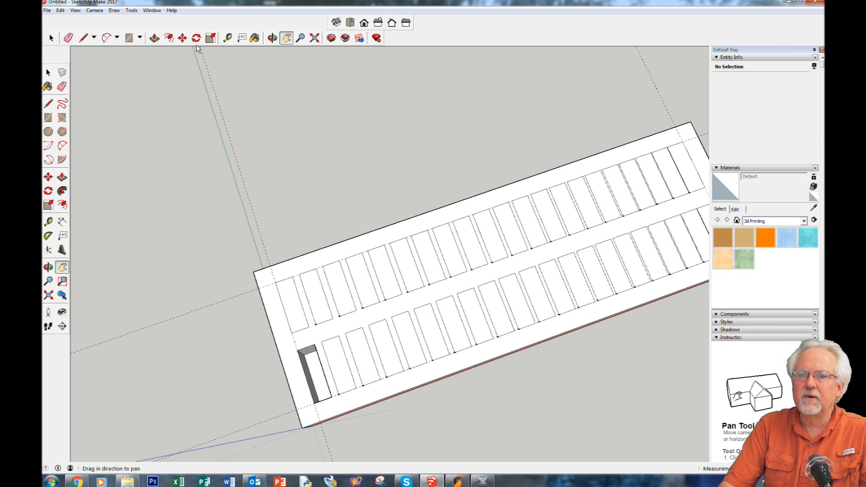
{"action": "left_click", "coordinate": [154, 38]}
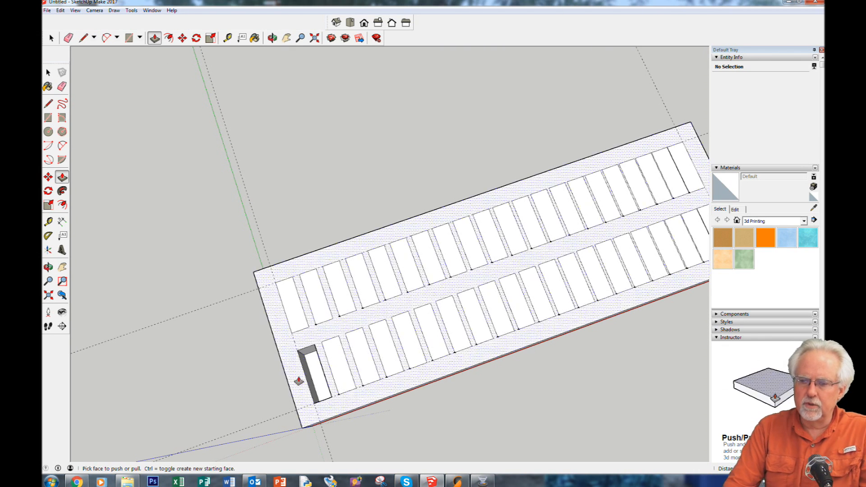
{"action": "left_click_drag", "start_coordinate": [334, 375], "coordinate": [321, 390]}
{"action": "left_click_drag", "start_coordinate": [370, 370], "coordinate": [350, 392]}
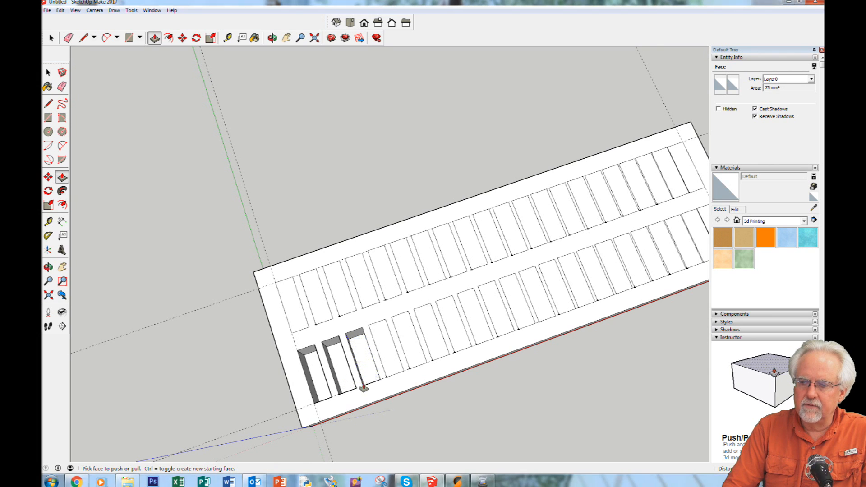
{"action": "left_click_drag", "start_coordinate": [396, 375], "coordinate": [369, 371]}
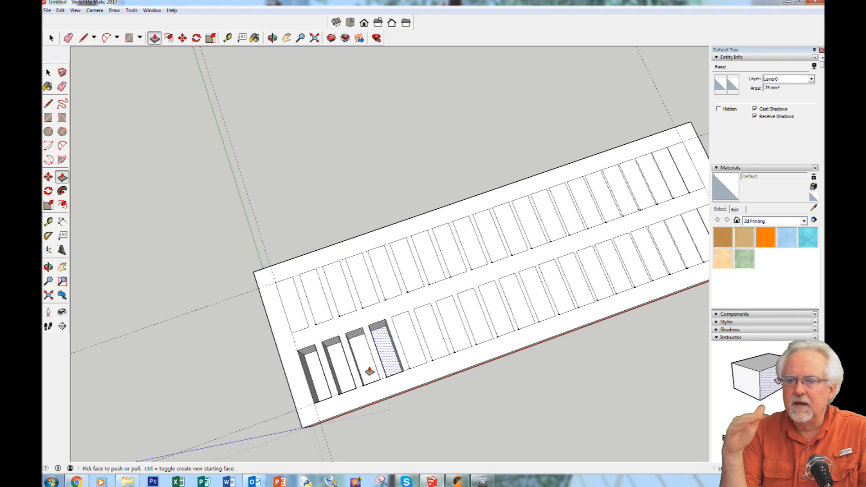
{"action": "left_click_drag", "start_coordinate": [415, 350], "coordinate": [386, 359]}
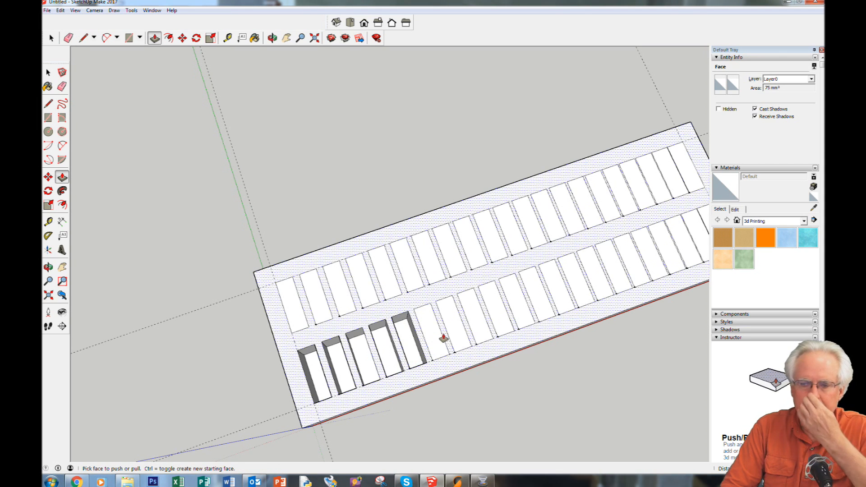
Push the sixth through tenth front slot outlines down to match the depth of the finished slots.
{"action": "left_click", "coordinate": [436, 344]}
{"action": "mouse_move", "coordinate": [418, 345]}
{"action": "left_mouse_down"}
{"action": "mouse_move", "coordinate": [405, 349]}
{"action": "mouse_move", "coordinate": [446, 347]}
{"action": "mouse_move", "coordinate": [432, 344]}
{"action": "left_mouse_up"}
{"action": "left_click_drag", "start_coordinate": [360, 361], "coordinate": [319, 379]}
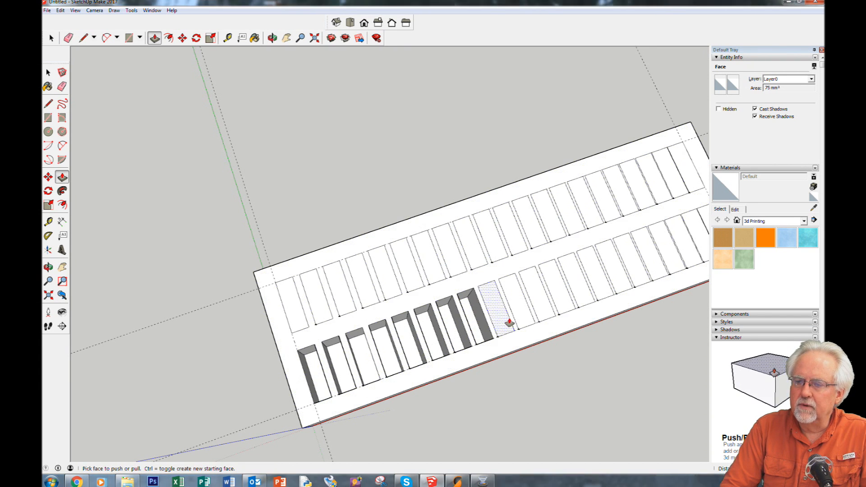
{"action": "left_click_drag", "start_coordinate": [503, 320], "coordinate": [316, 376]}
{"action": "left_click_drag", "start_coordinate": [522, 319], "coordinate": [334, 347]}
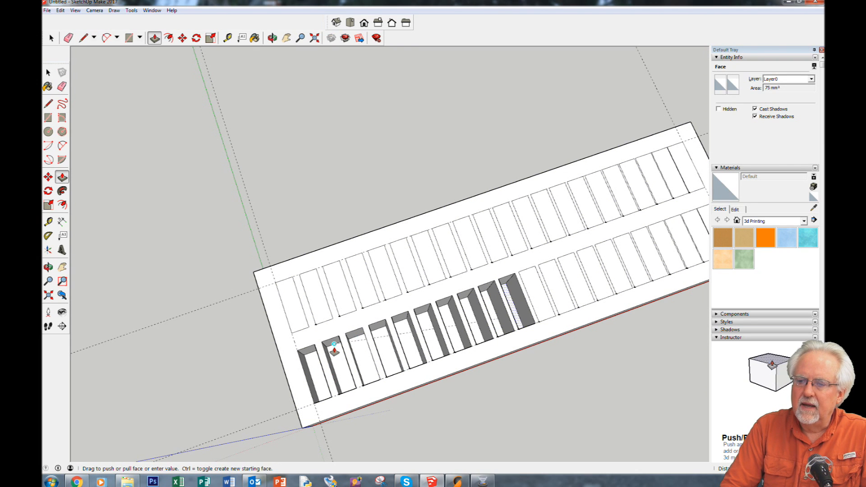
{"action": "left_click_drag", "start_coordinate": [316, 376], "coordinate": [316, 376]}
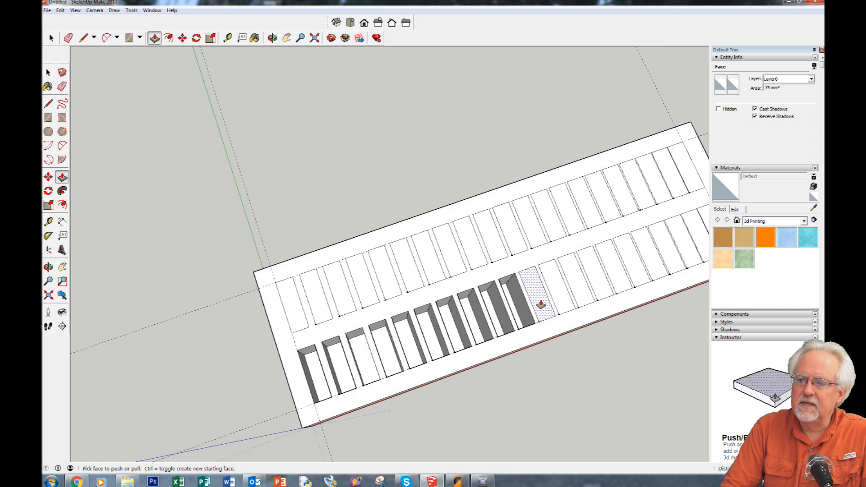
Push the eleventh through sixteenth front slot outlines down, matching their depth to the floors of the earlier slots.
{"action": "left_click_drag", "start_coordinate": [541, 305], "coordinate": [319, 383]}
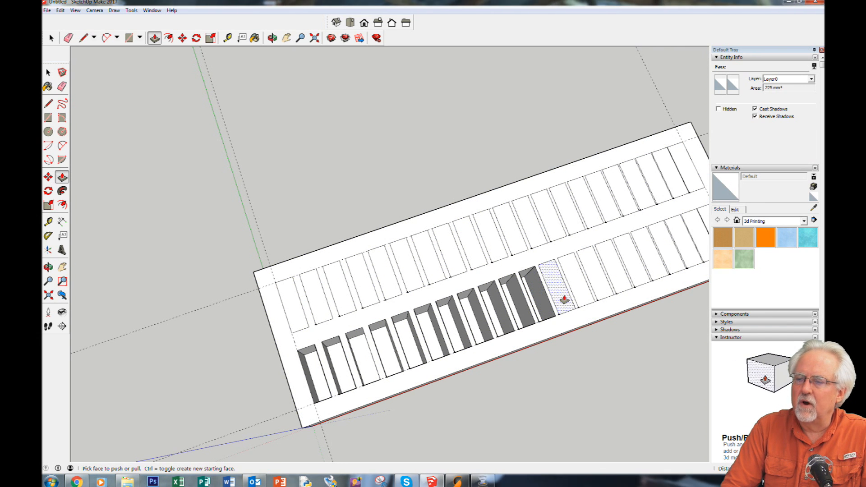
{"action": "left_click_drag", "start_coordinate": [566, 297], "coordinate": [555, 301]}
{"action": "left_click_drag", "start_coordinate": [330, 371], "coordinate": [342, 371]}
{"action": "left_click_drag", "start_coordinate": [584, 277], "coordinate": [386, 350]}
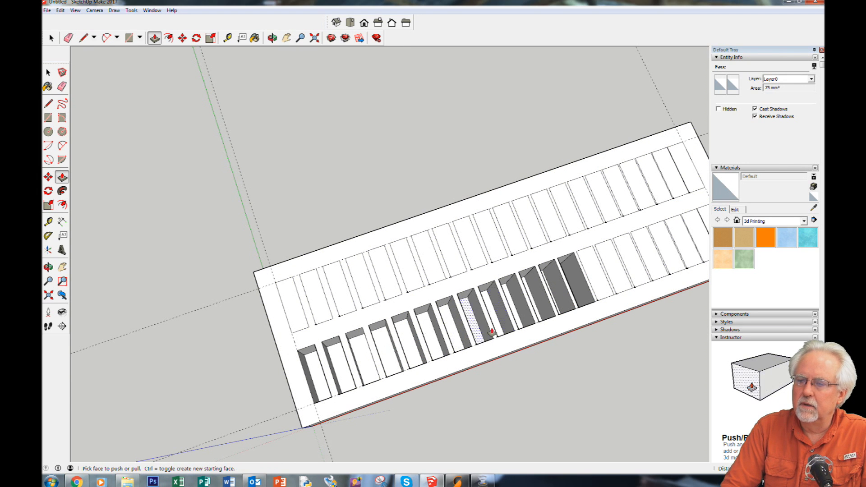
{"action": "left_click_drag", "start_coordinate": [600, 282], "coordinate": [382, 349]}
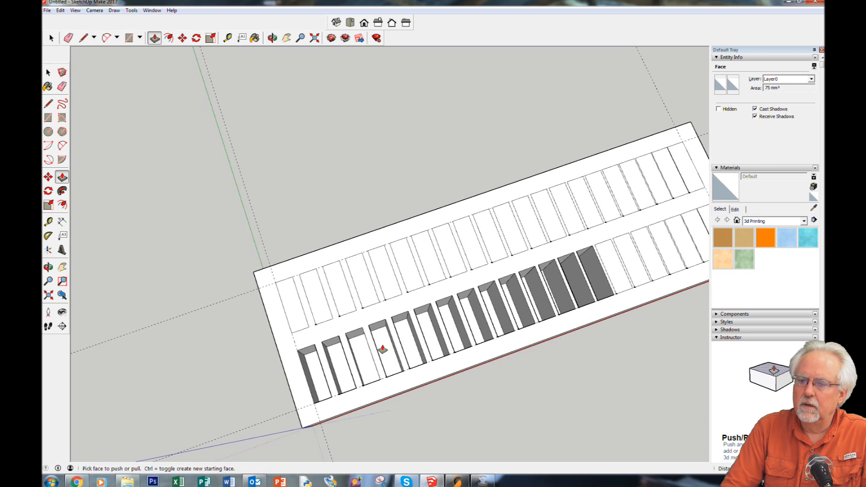
{"action": "left_click_drag", "start_coordinate": [611, 276], "coordinate": [342, 372]}
{"action": "left_click_drag", "start_coordinate": [631, 263], "coordinate": [408, 338]}
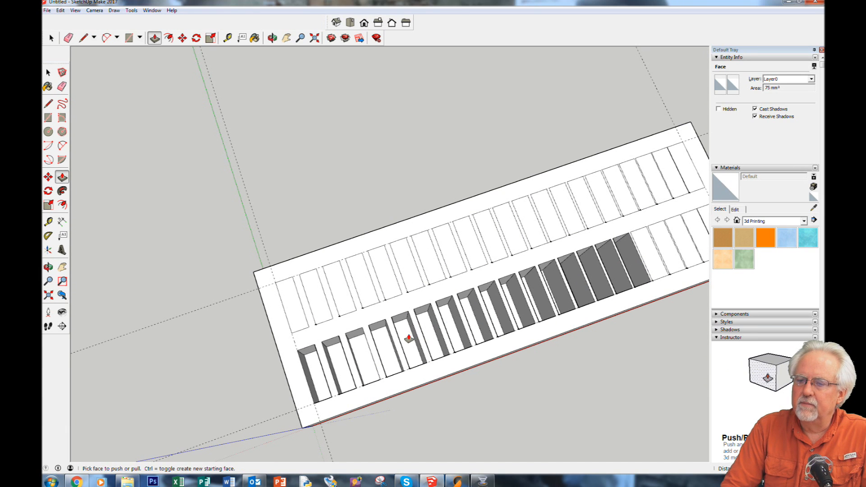
Push the seventeenth front slot outline down to the same depth as the finished slots.
{"action": "left_click_drag", "start_coordinate": [647, 249], "coordinate": [338, 368]}
{"action": "left_click", "coordinate": [339, 367]}
{"action": "left_click_drag", "start_coordinate": [672, 254], "coordinate": [667, 255]}
{"action": "left_click", "coordinate": [333, 363]}
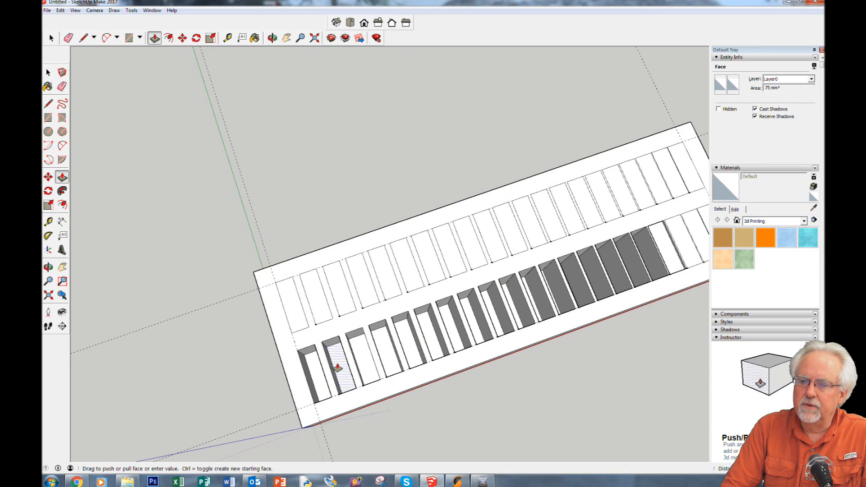
{"action": "left_click", "coordinate": [341, 369]}
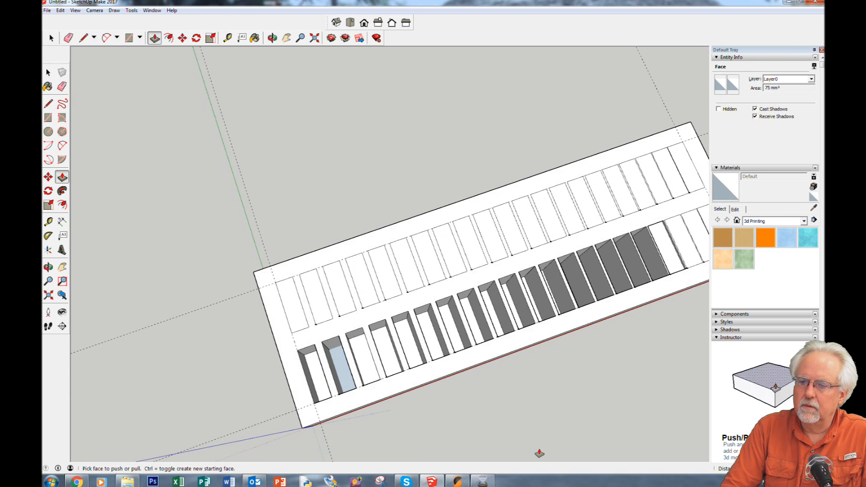
{"action": "middle_click_drag", "start_coordinate": [493, 402], "coordinate": [482, 376]}
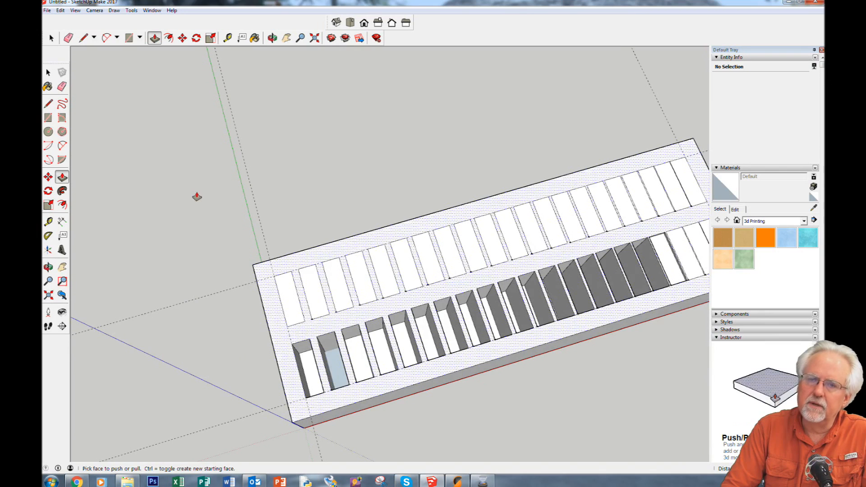
{"action": "left_click", "coordinate": [60, 10]}
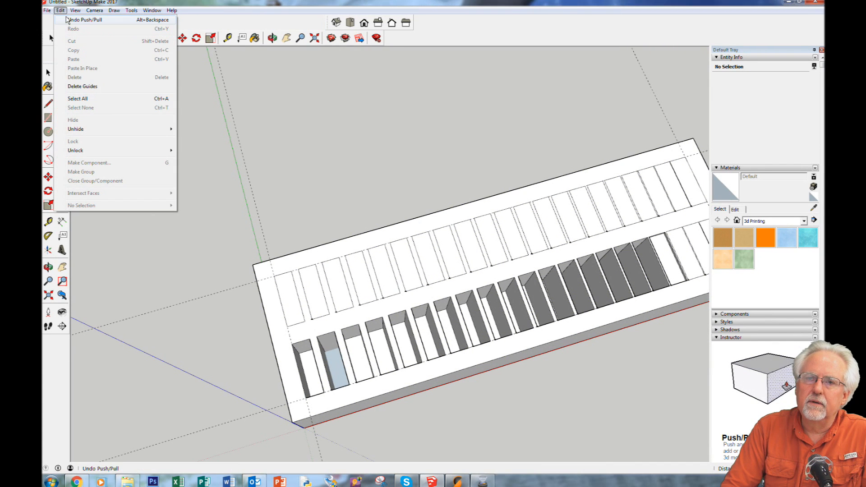
{"action": "left_click", "coordinate": [67, 19]}
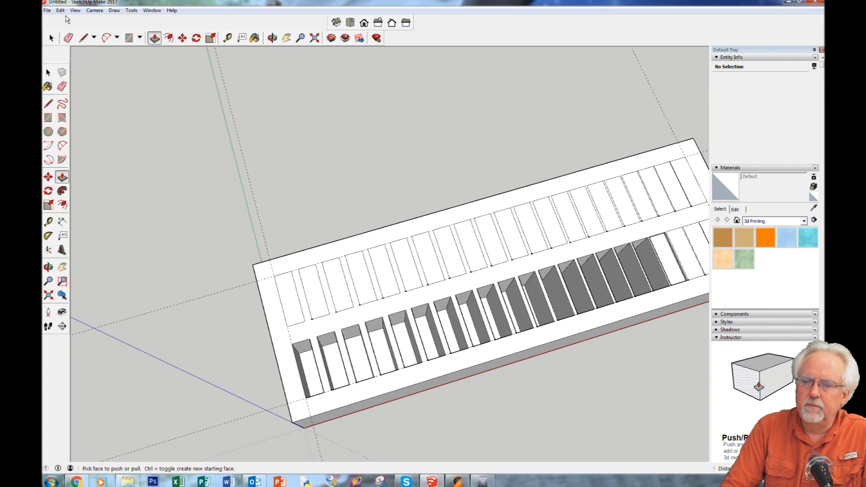
Push the eighteenth through twentieth front slot outlines down, matching their depth to the second slot's floor.
{"action": "left_click", "coordinate": [668, 266]}
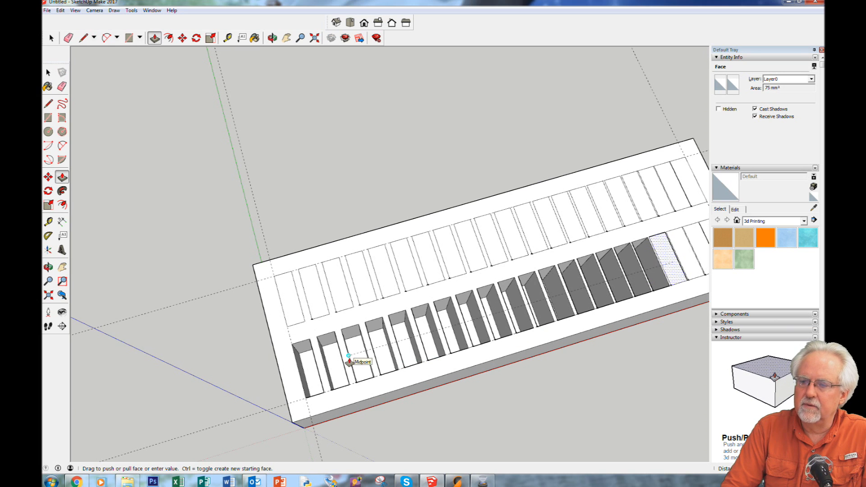
{"action": "left_click", "coordinate": [336, 371]}
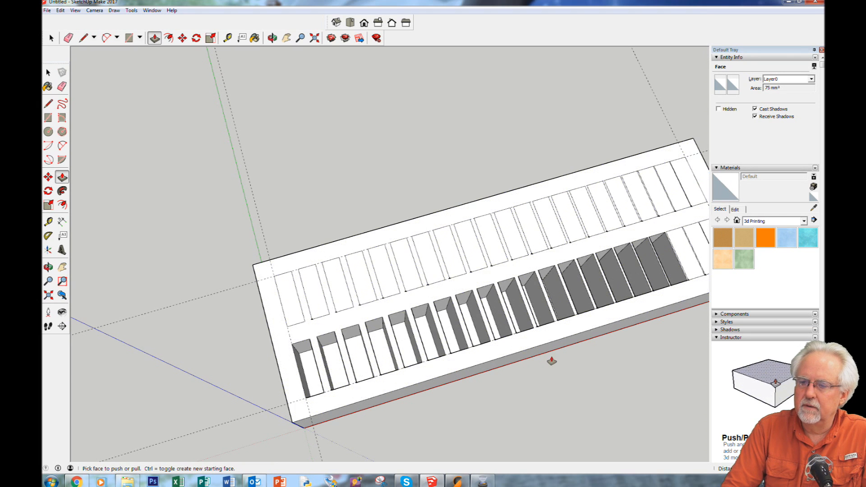
{"action": "left_click", "coordinate": [685, 254]}
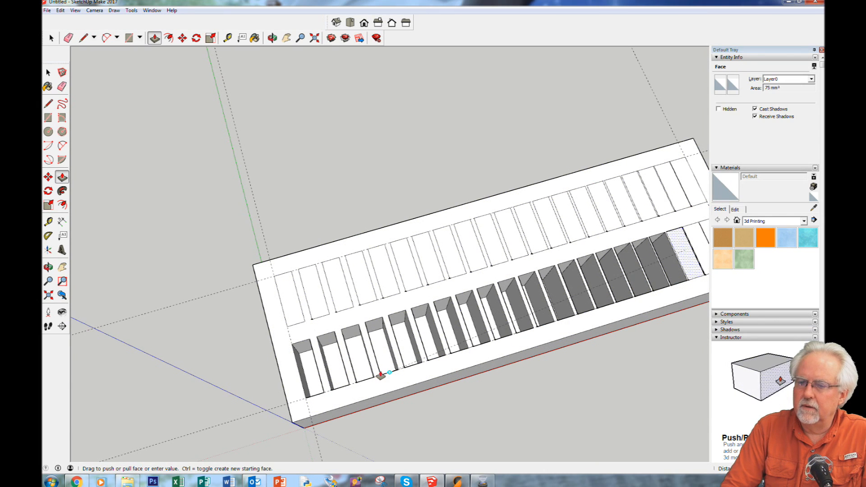
{"action": "left_click", "coordinate": [337, 371]}
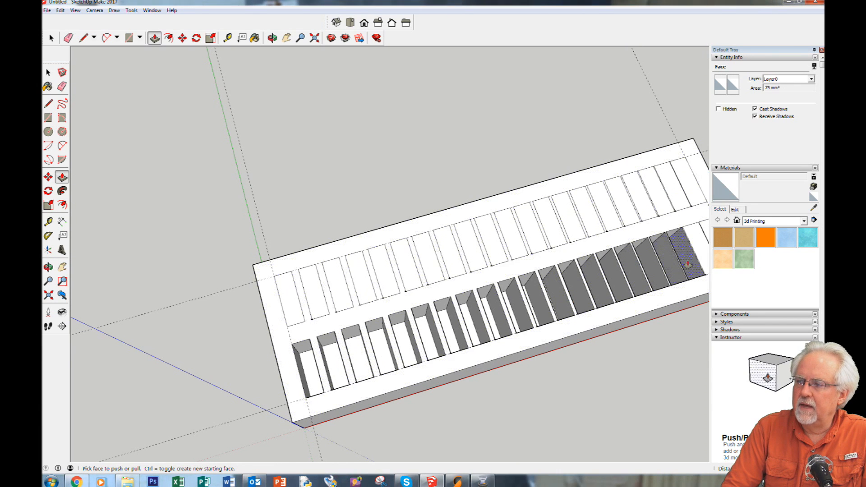
{"action": "scroll", "coordinate": [696, 253], "scroll_direction": "down", "scroll_amount": 2}
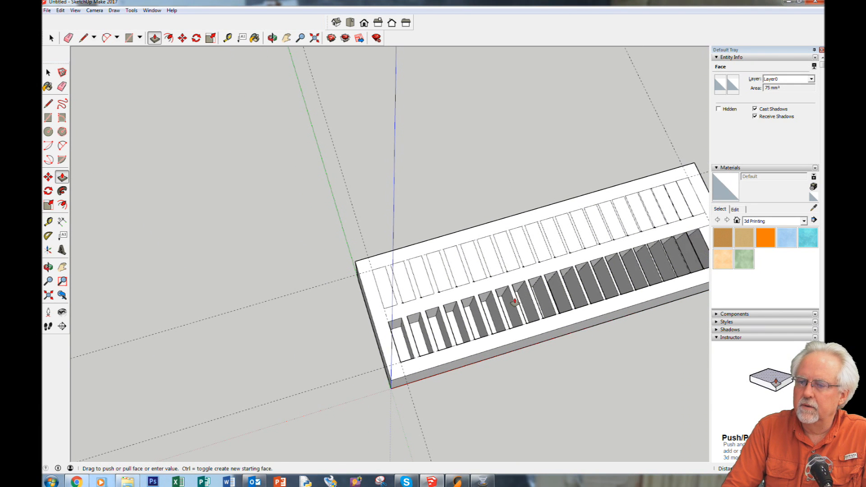
{"action": "left_click", "coordinate": [398, 346]}
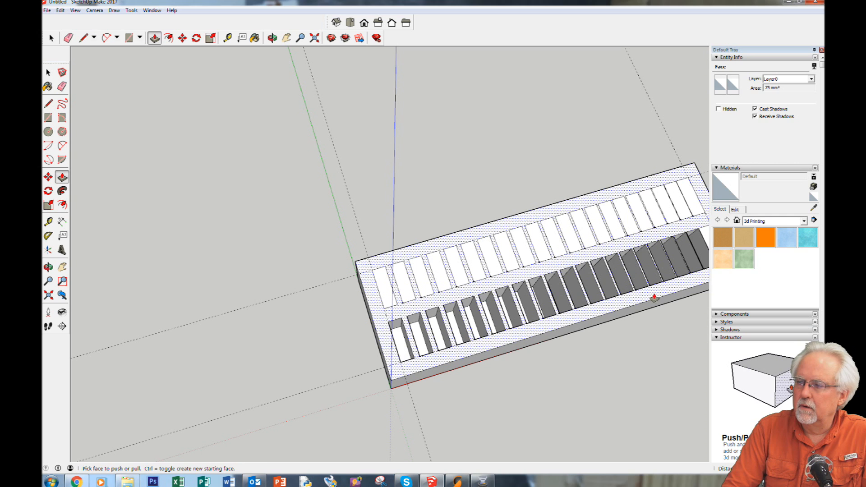
Push the last front slot outline down to the depth of the other slots with Push/Pull.
{"action": "left_click", "coordinate": [287, 38]}
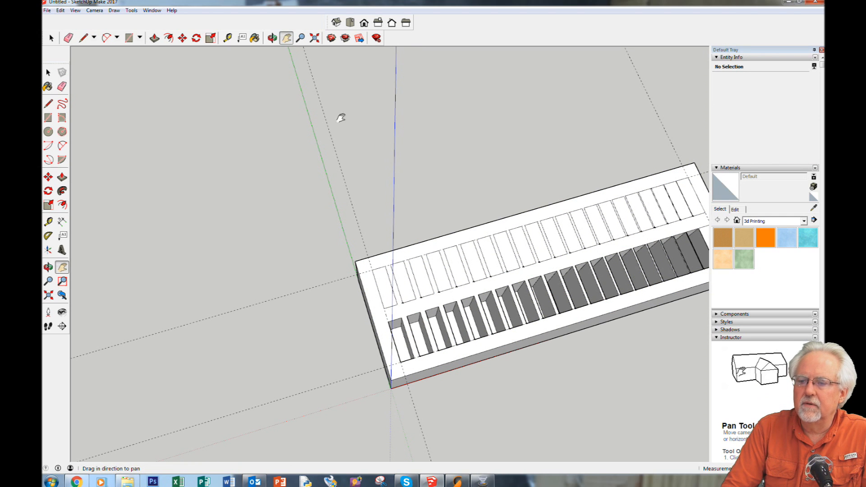
{"action": "left_click_drag", "start_coordinate": [538, 261], "coordinate": [436, 276]}
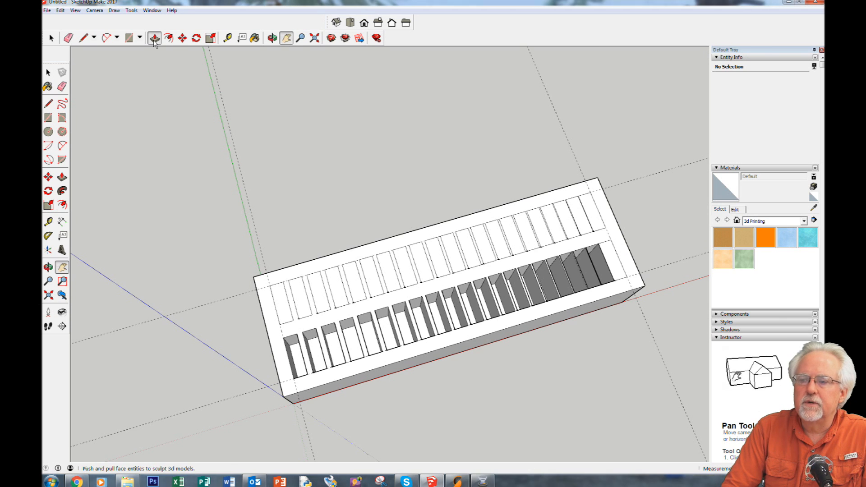
{"action": "left_click", "coordinate": [154, 37]}
{"action": "left_click", "coordinate": [617, 267]}
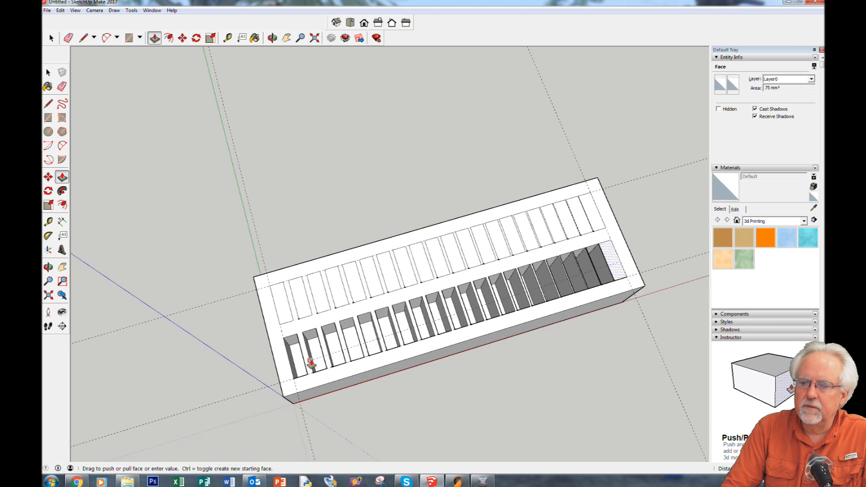
{"action": "left_click", "coordinate": [317, 361]}
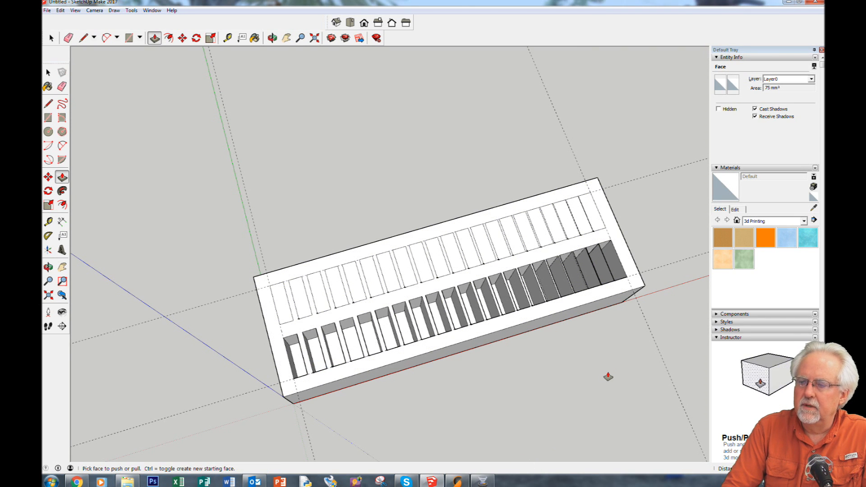
Pull the first back-row outline up into a raised block above the top face.
{"action": "middle_click_drag", "start_coordinate": [609, 358], "coordinate": [540, 305]}
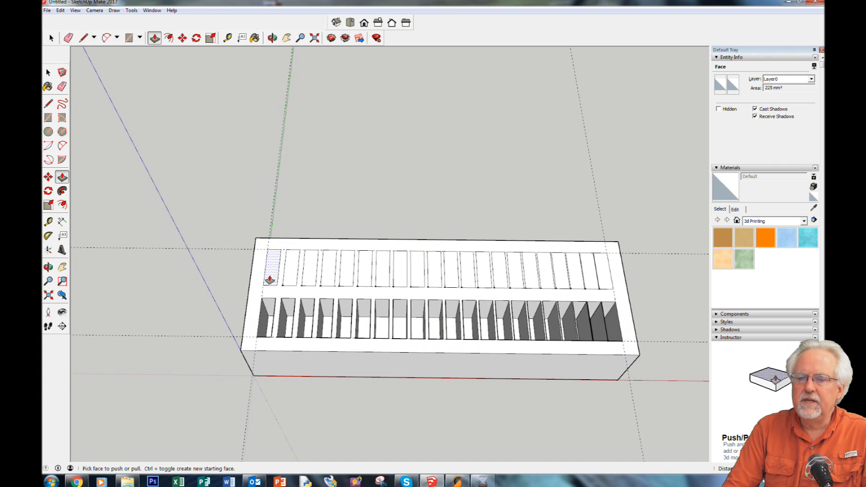
{"action": "left_click_drag", "start_coordinate": [270, 276], "coordinate": [270, 244]}
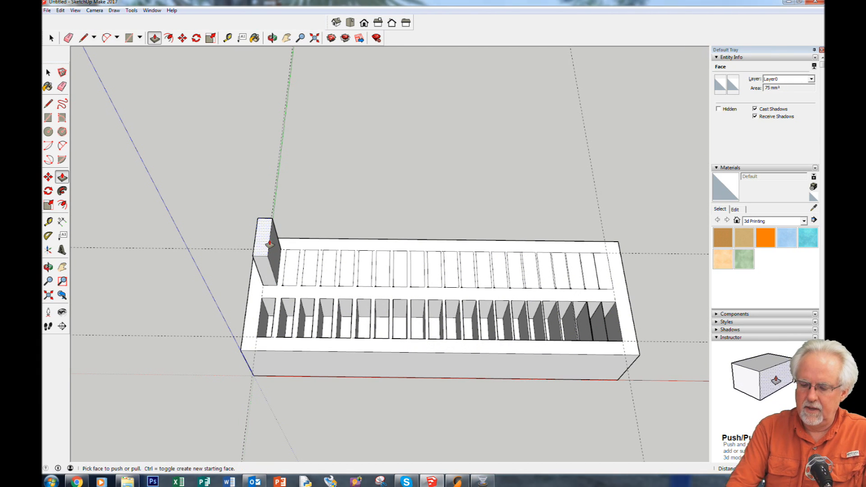
{"action": "left_click", "coordinate": [270, 244]}
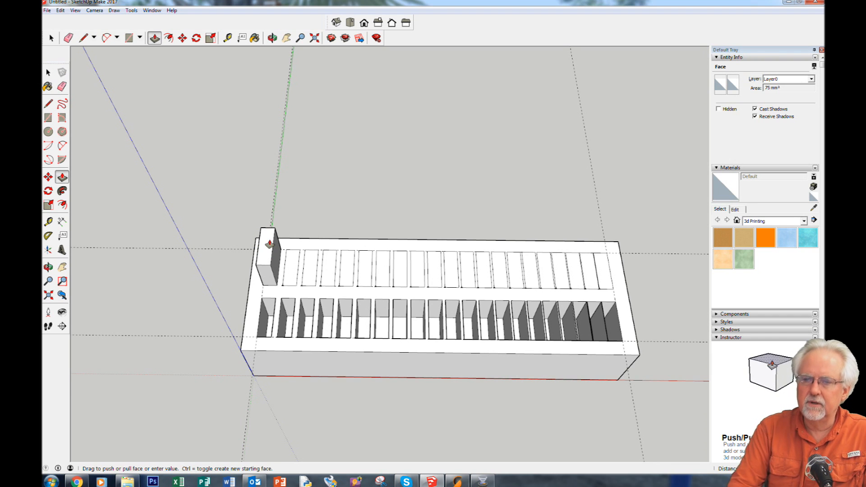
Pull the second through sixth back-row outlines up to the same height as the first raised block.
{"action": "left_click_drag", "start_coordinate": [284, 287], "coordinate": [289, 259]}
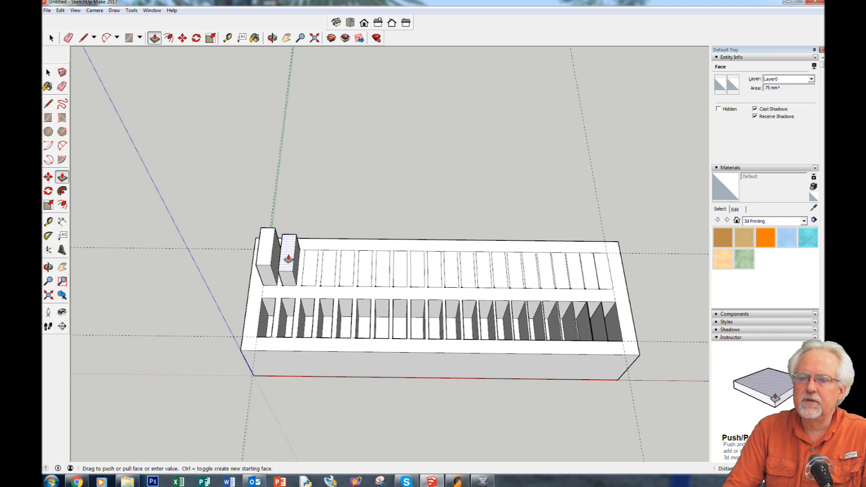
{"action": "double_click", "coordinate": [309, 272]}
{"action": "left_click", "coordinate": [288, 253]}
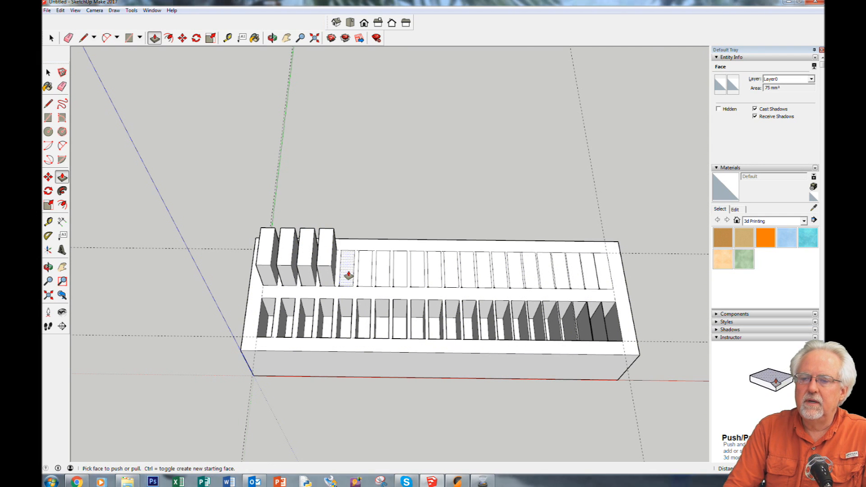
{"action": "double_click", "coordinate": [347, 271]}
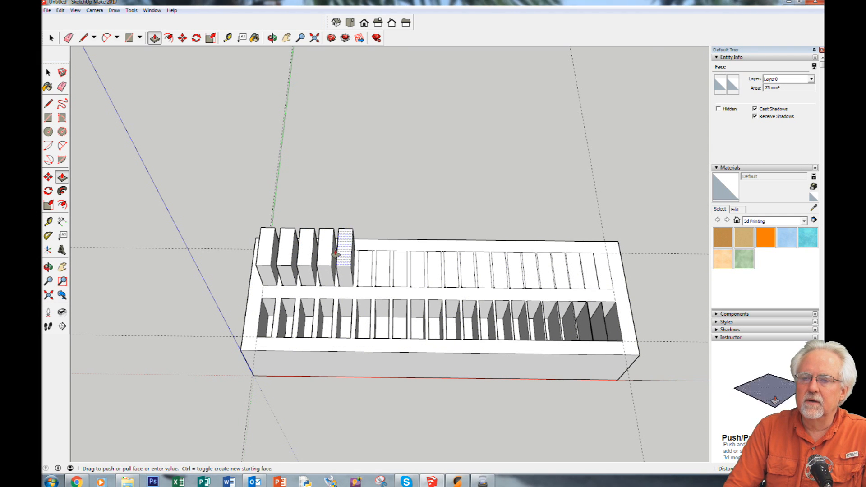
{"action": "double_click", "coordinate": [365, 271]}
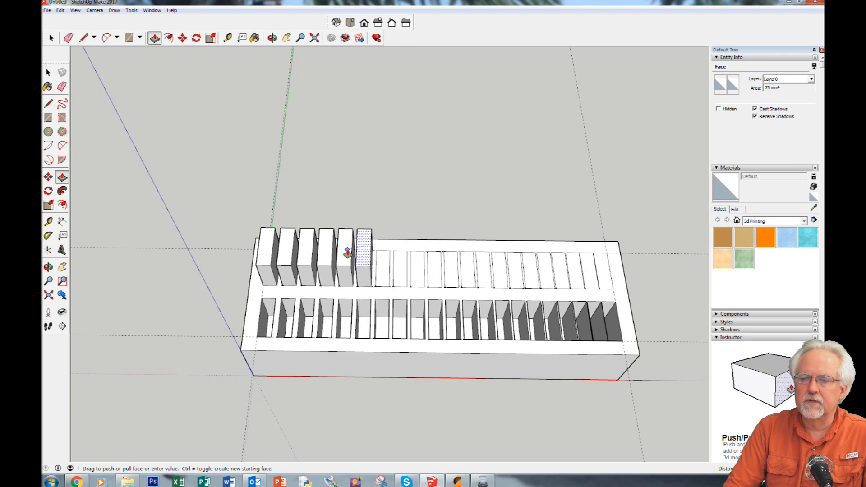
Pull the seventh through thirteenth back-row outlines up, matching the height of the neighbouring raised blocks.
{"action": "double_click", "coordinate": [384, 275]}
{"action": "double_click", "coordinate": [401, 268]}
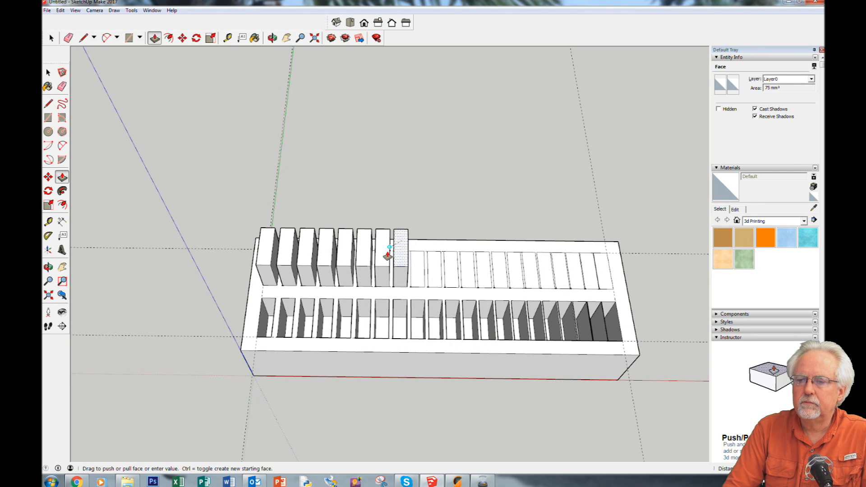
{"action": "double_click", "coordinate": [413, 268]}
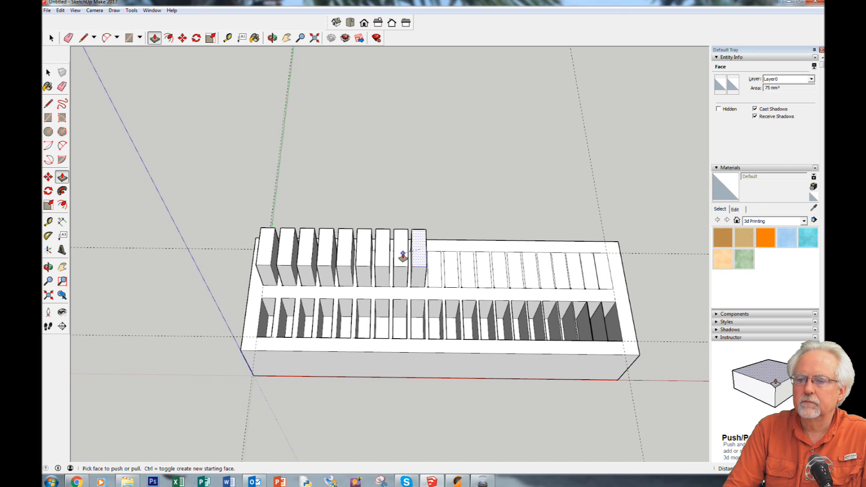
{"action": "double_click", "coordinate": [435, 276]}
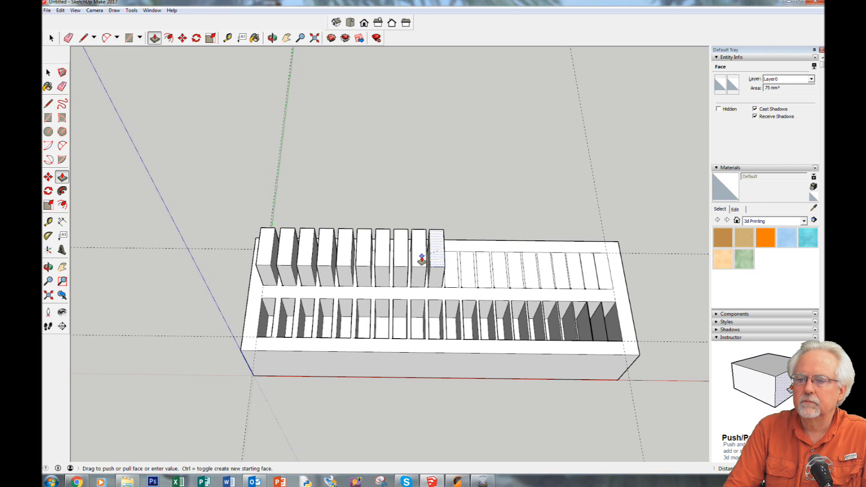
{"action": "double_click", "coordinate": [455, 277]}
{"action": "double_click", "coordinate": [468, 270]}
{"action": "double_click", "coordinate": [487, 276]}
Pull the fourteenth through eighteenth back-row outlines up to match the height of the finished raised blocks.
{"action": "middle_click_drag", "start_coordinate": [518, 319], "coordinate": [480, 320]}
{"action": "double_click", "coordinate": [491, 306]}
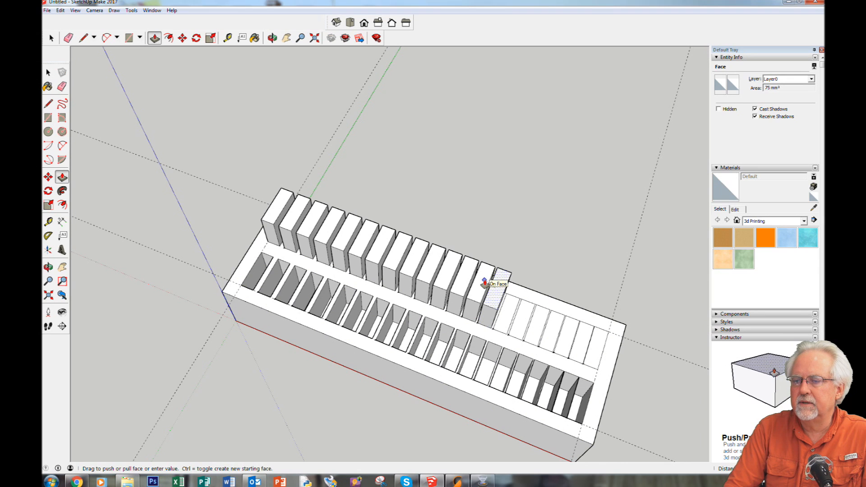
{"action": "double_click", "coordinate": [514, 309]}
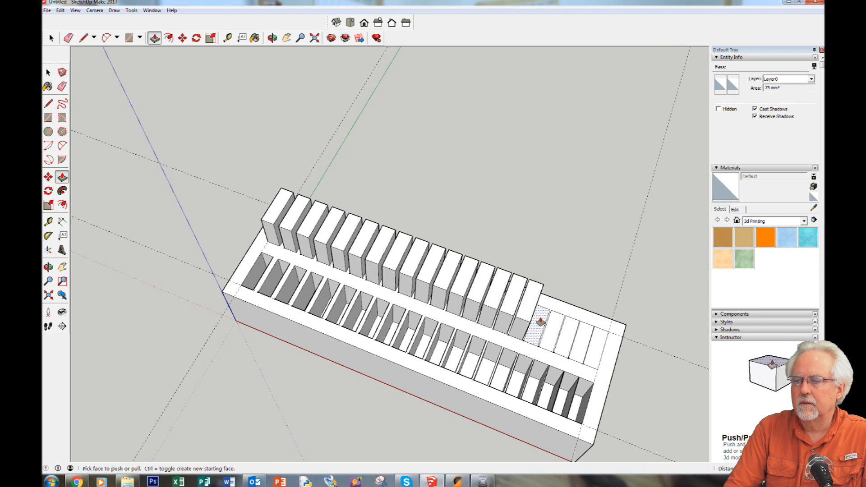
{"action": "double_click", "coordinate": [539, 315]}
{"action": "double_click", "coordinate": [553, 333]}
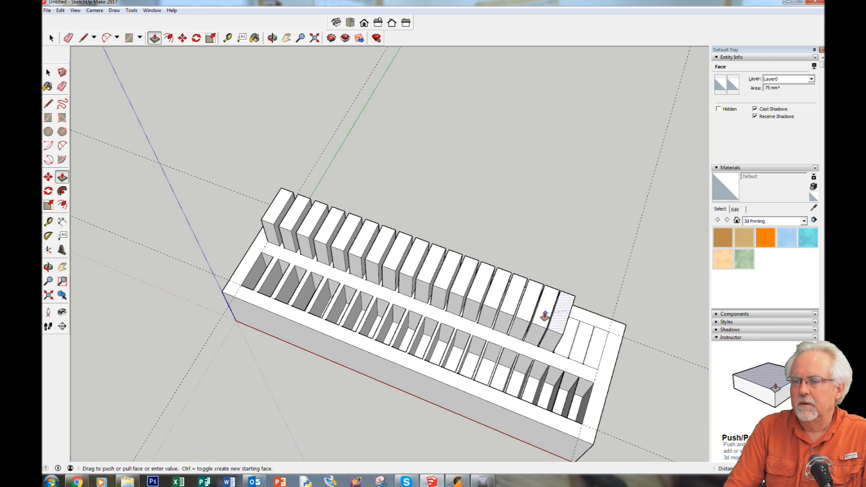
Pull the last three back-row outlines up to the common height, completing the row of raised blocks.
{"action": "middle_click_drag", "start_coordinate": [564, 351], "coordinate": [518, 319]}
{"action": "double_click", "coordinate": [562, 360]}
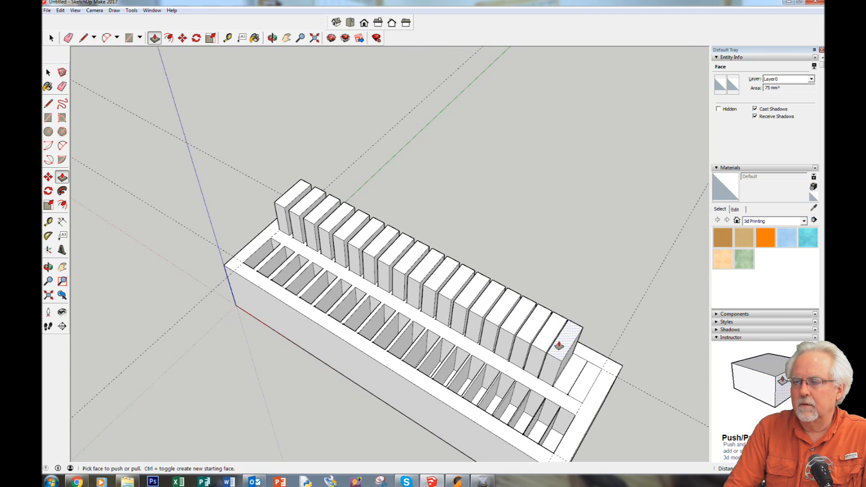
{"action": "double_click", "coordinate": [577, 365]}
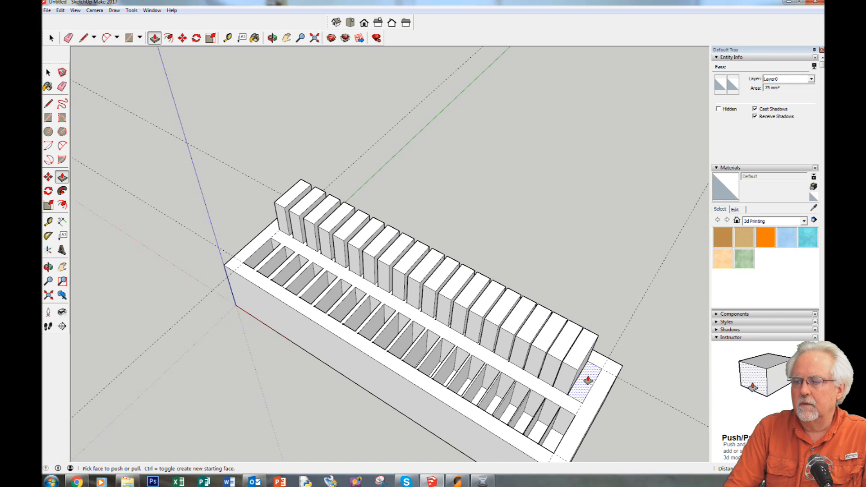
Examine the whole test block from several angles, looking over the front slots and the back row of raised blocks.
{"action": "key", "text": "o"}
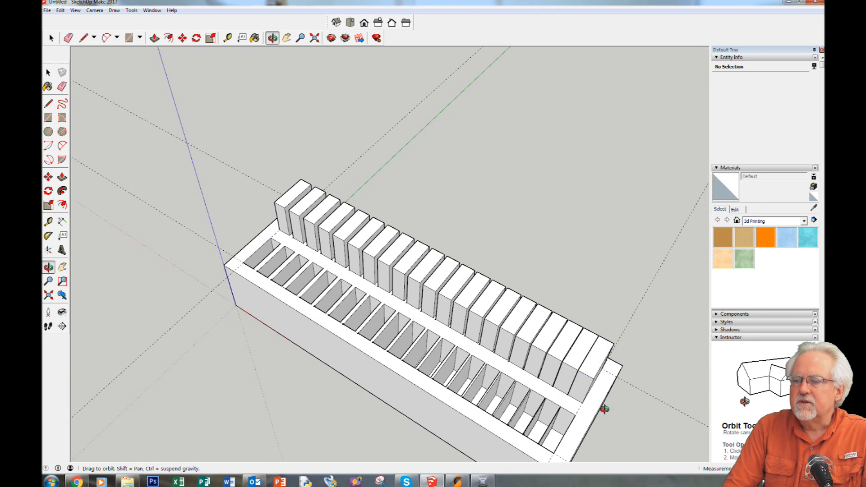
{"action": "left_click_drag", "start_coordinate": [605, 410], "coordinate": [651, 162]}
{"action": "middle_click_drag", "start_coordinate": [651, 161], "coordinate": [700, 231]}
{"action": "middle_click_drag", "start_coordinate": [431, 193], "coordinate": [522, 194]}
{"action": "middle_click_drag", "start_coordinate": [366, 156], "coordinate": [396, 158]}
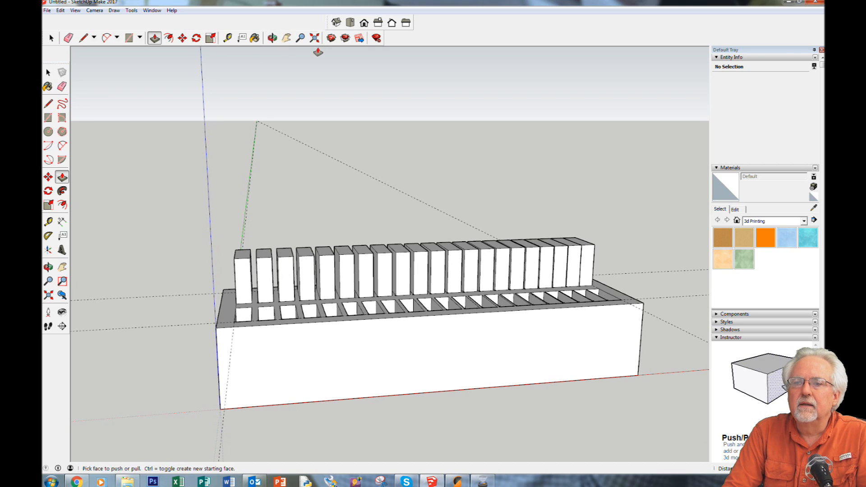
{"action": "left_click", "coordinate": [273, 39]}
{"action": "left_click_drag", "start_coordinate": [669, 221], "coordinate": [534, 269]}
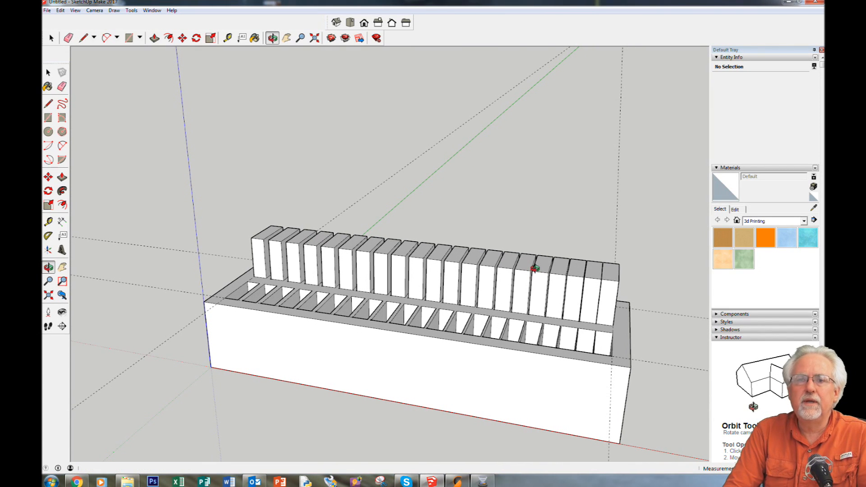